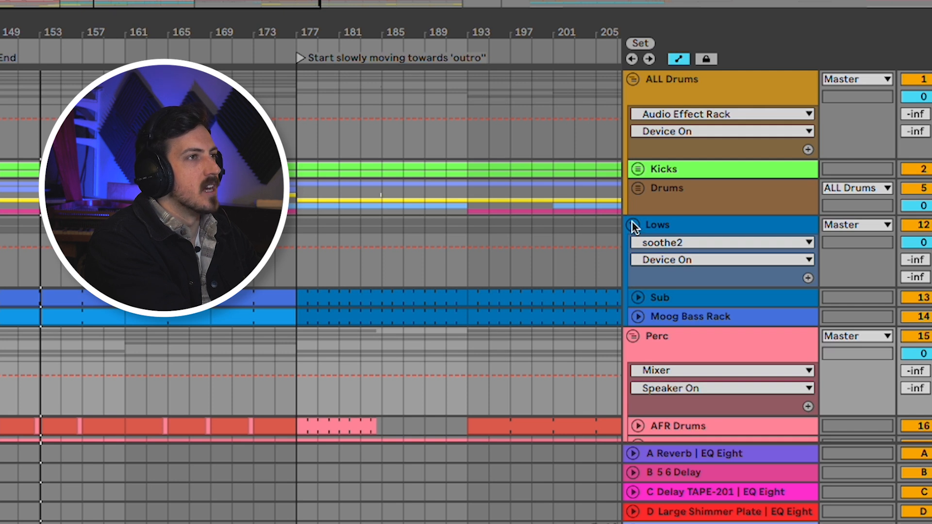
# - Collapse all group tracks at once to get an overview of the whole arrangement
pyautogui.keyDown('alt'); pyautogui.click(632, 223); pyautogui.keyUp('alt')
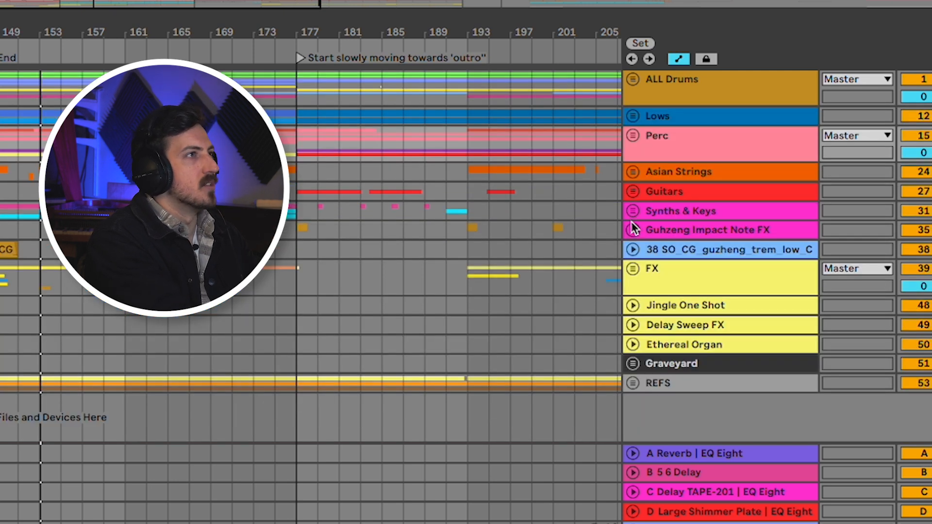
pyautogui.scroll(-5, 460, 196)
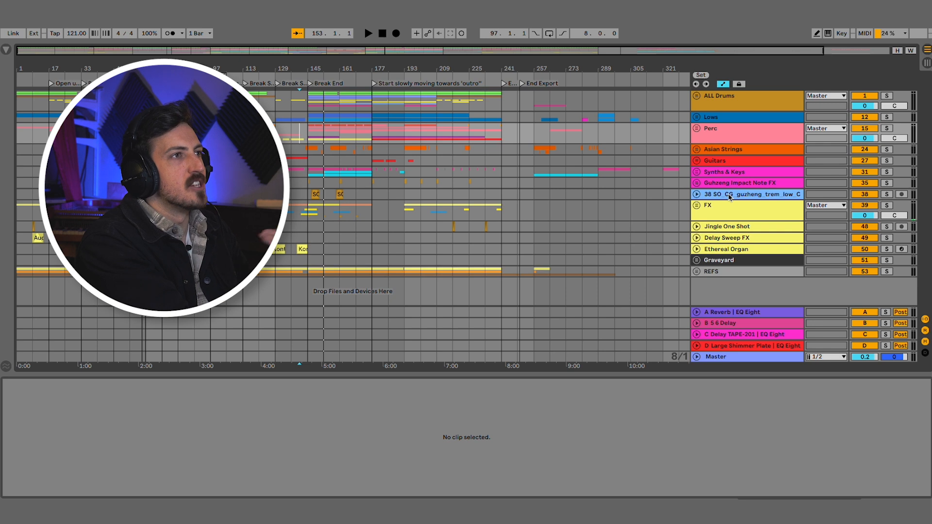
pyautogui.click(697, 149)
pyautogui.click(698, 150)
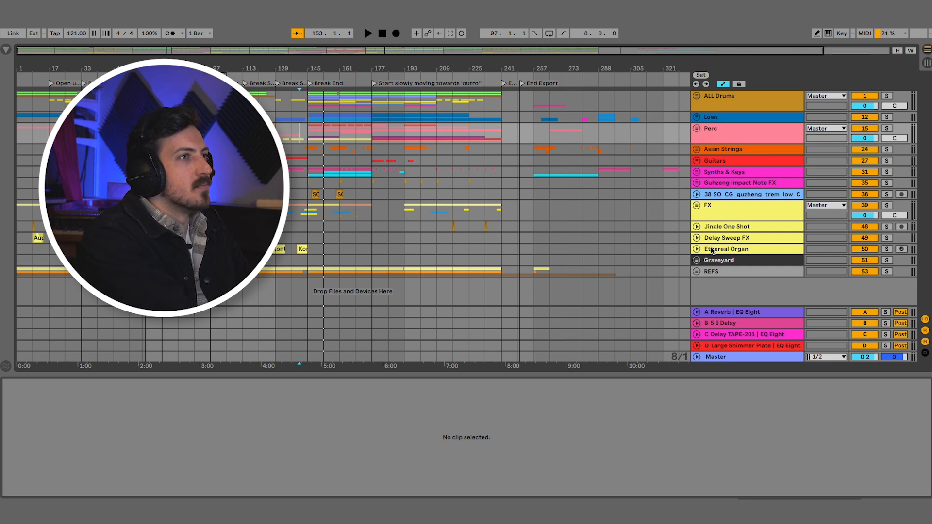
pyautogui.click(697, 273)
pyautogui.scroll(-3, 618, 217)
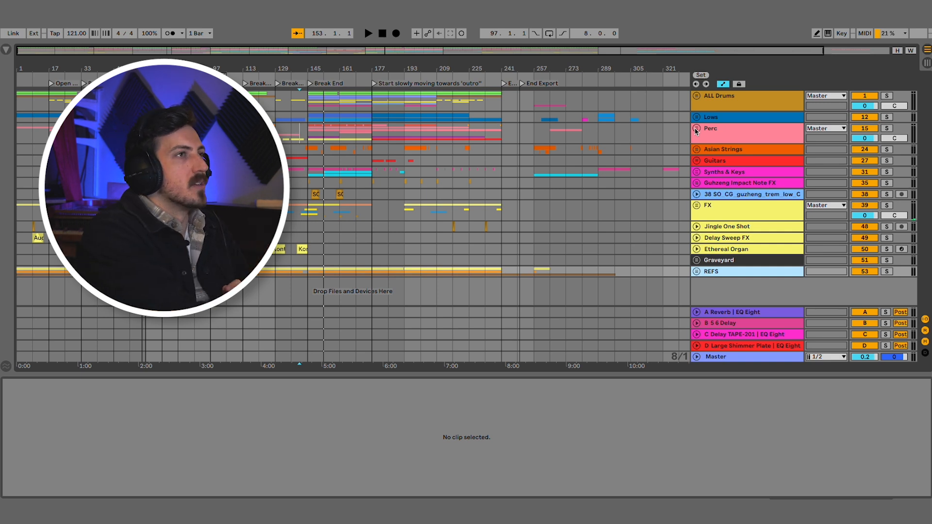
# - Unfold the ALL Drums group, its Kicks subgroup and the 3 Magnolia Kick RD track
pyautogui.click(696, 97)
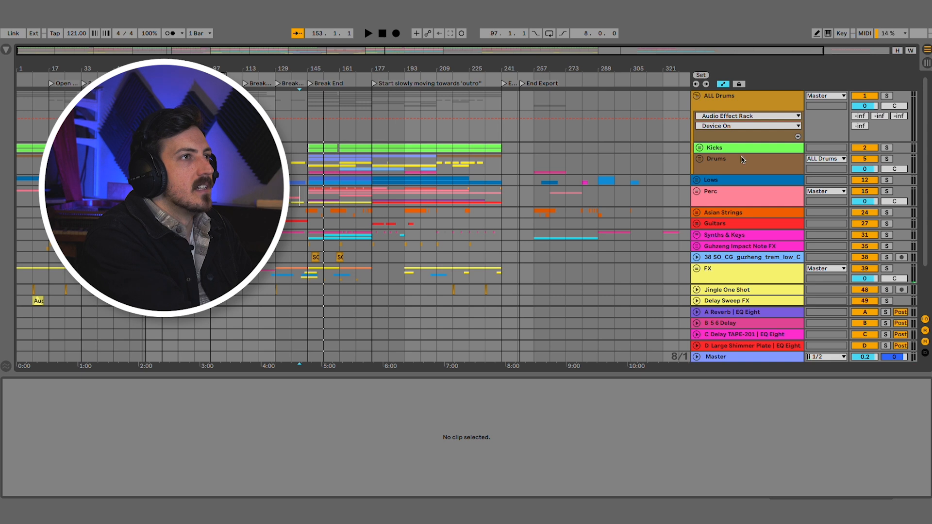
pyautogui.click(701, 148)
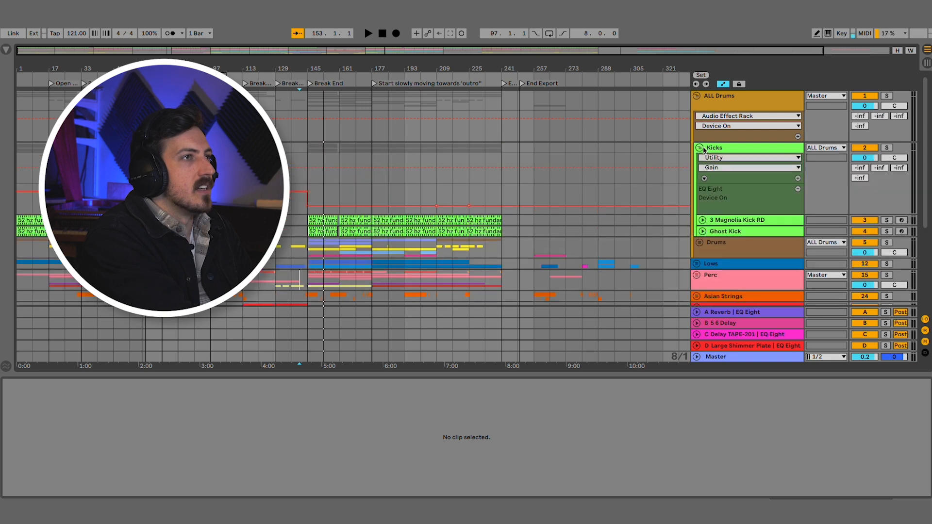
pyautogui.click(737, 221)
pyautogui.click(703, 220)
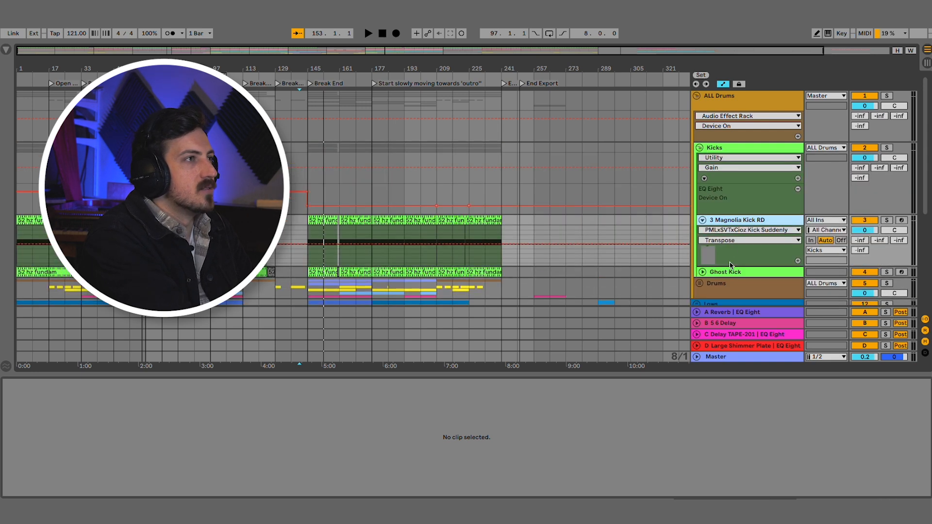
# - Play the Magnolia kick clip from bar 81 with its track soloed, and stop playback
pyautogui.click(189, 220)
pyautogui.press('space')
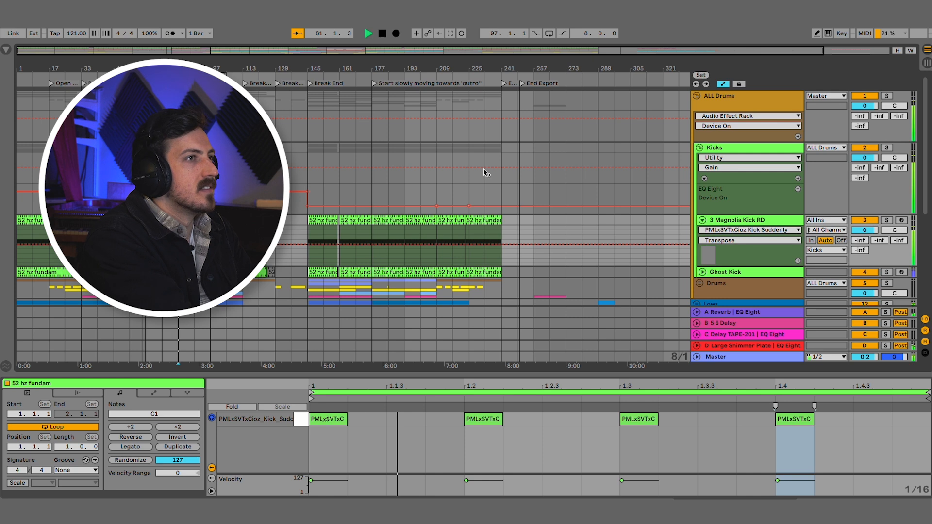
pyautogui.click(888, 220)
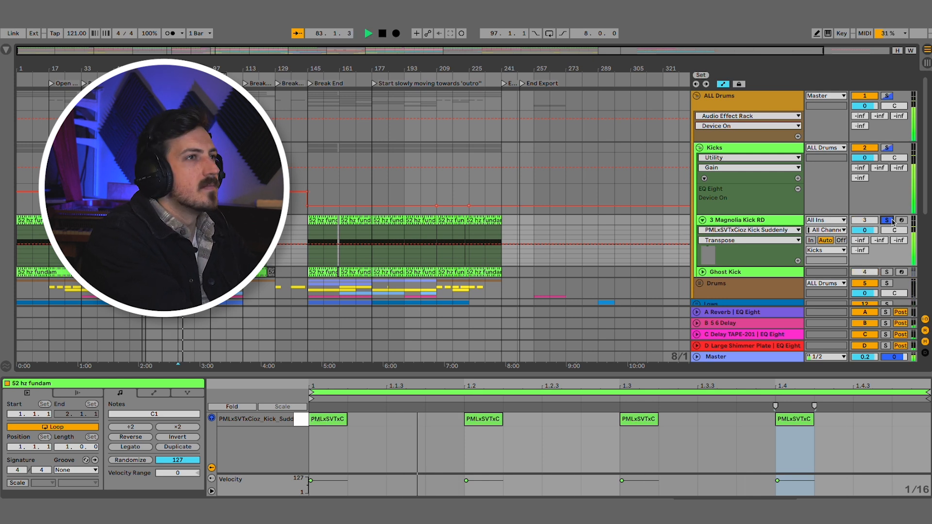
pyautogui.press('space')
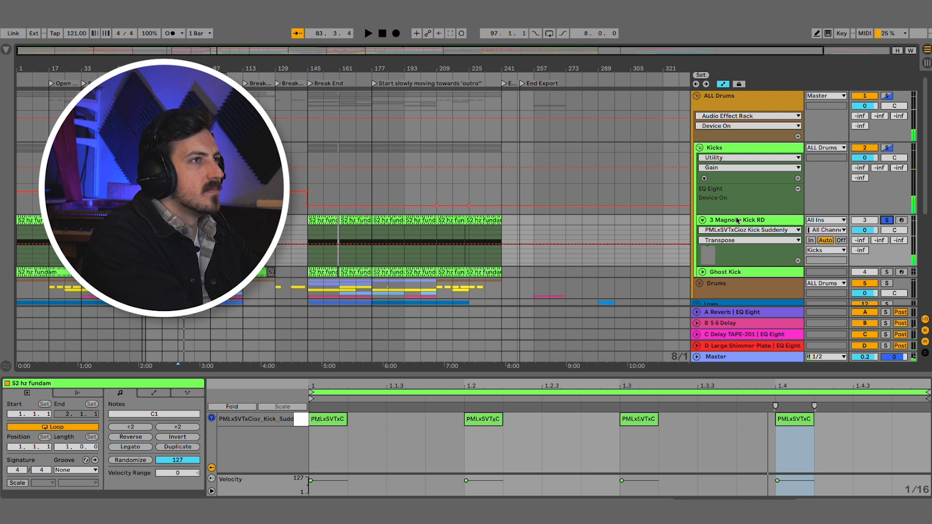
# - Show the Magnolia kick track's Drum Rack and sampler waveform and audition the soloed kick
pyautogui.click(737, 220)
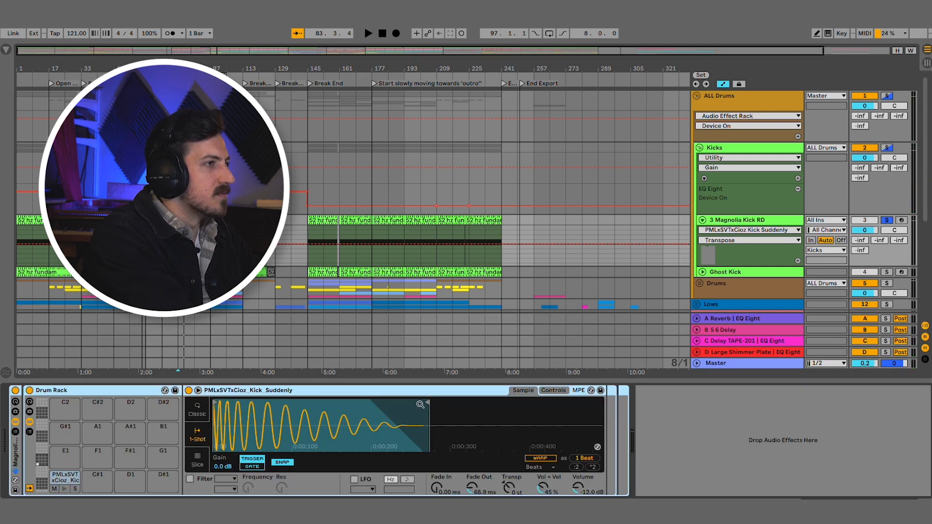
pyautogui.press('space')
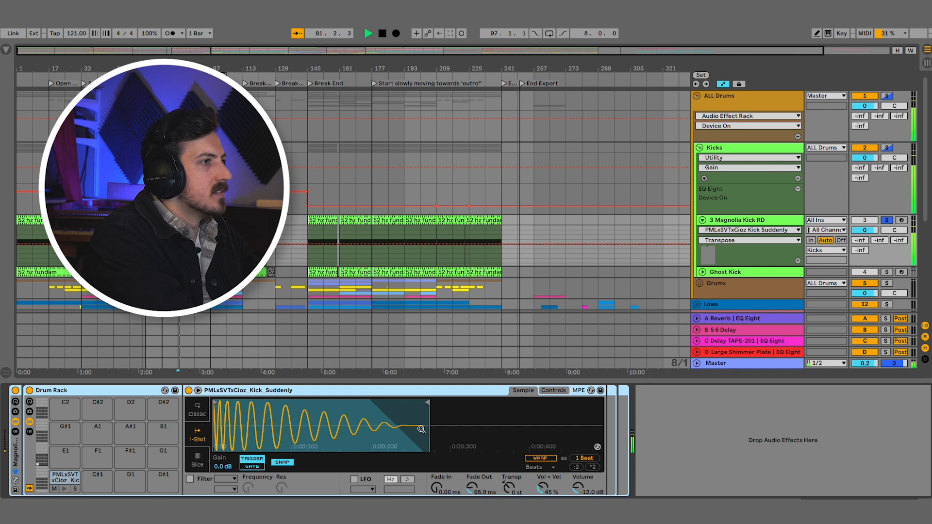
pyautogui.press('space')
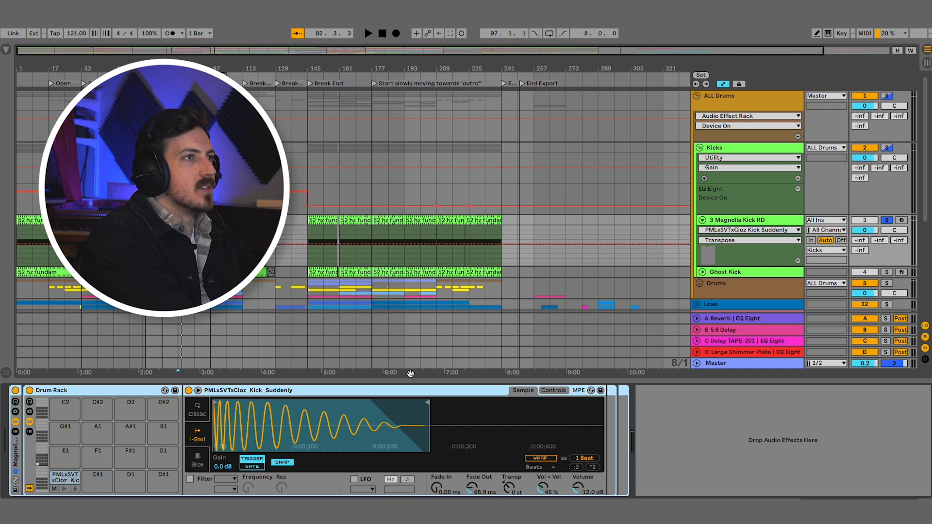
# - Unfold the Lows group in place of Kicks and audition it soloed alongside the kick from bar 81
pyautogui.click(700, 148)
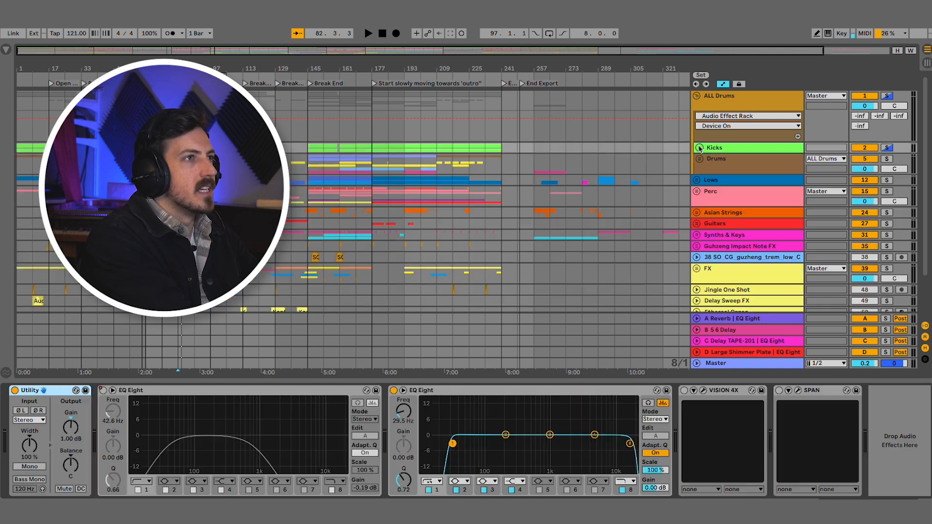
pyautogui.click(697, 181)
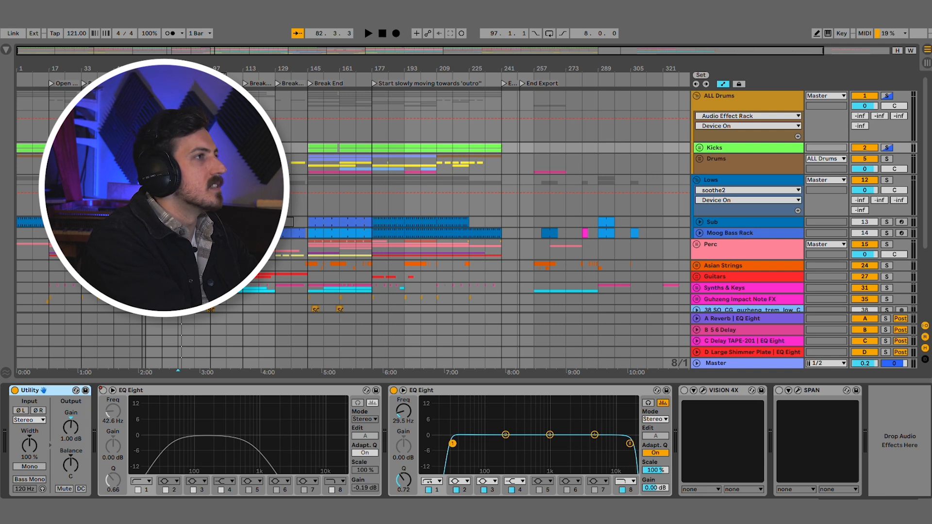
pyautogui.click(178, 198)
pyautogui.press('+')
pyautogui.press('+')
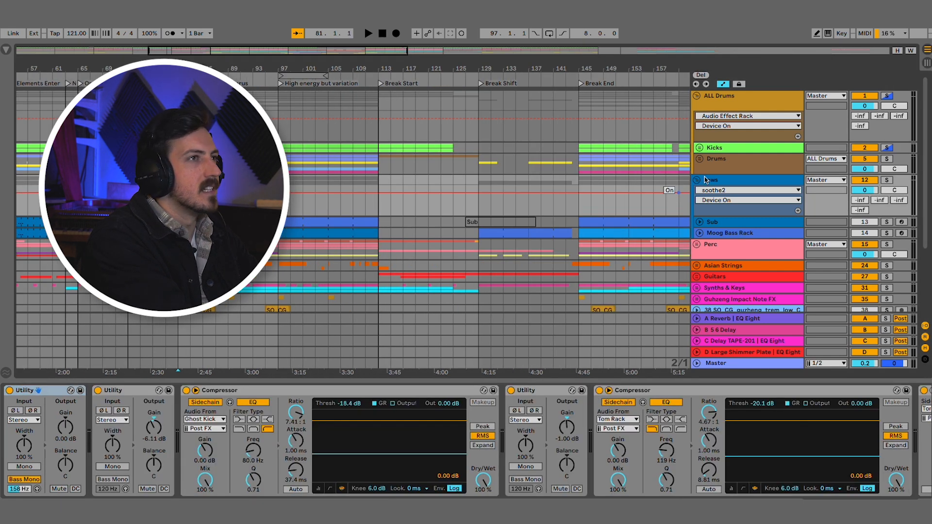
pyautogui.click(887, 180)
pyautogui.press('space')
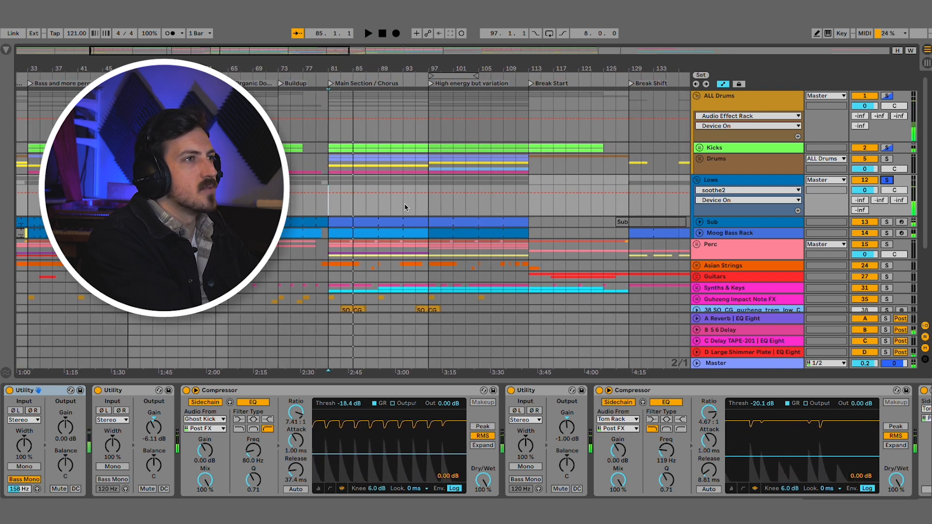
pyautogui.press('space')
# - Play the soloed kick and lows from the start of the song at bar 1, and stop playback
pyautogui.hscroll(-3, 407, 207)
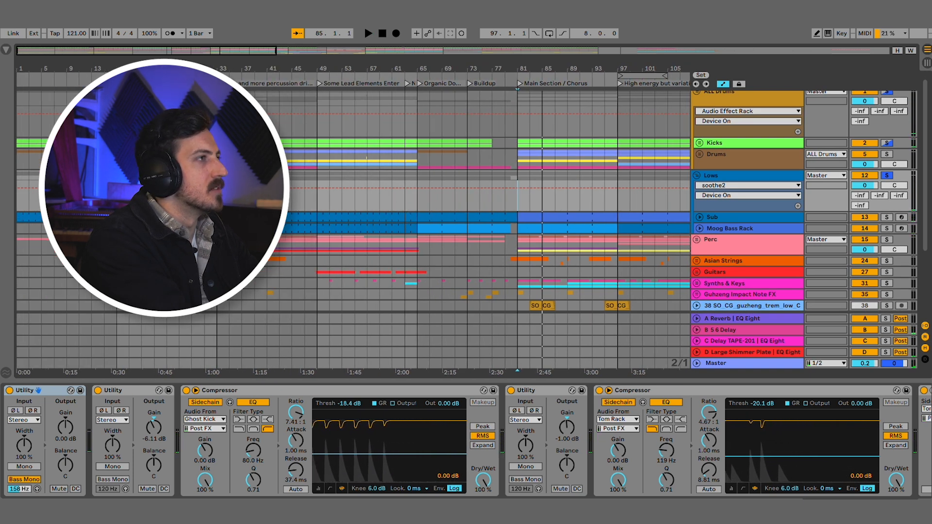
pyautogui.click(18, 205)
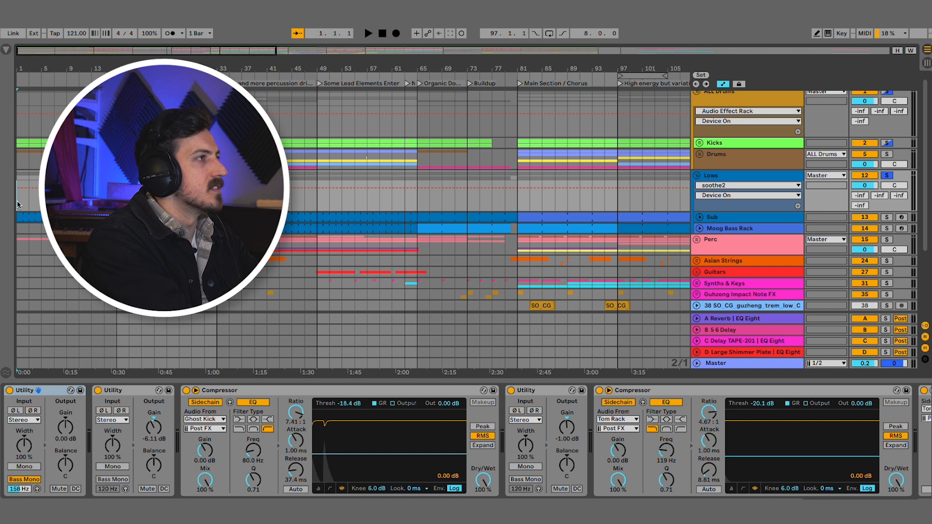
pyautogui.press('space')
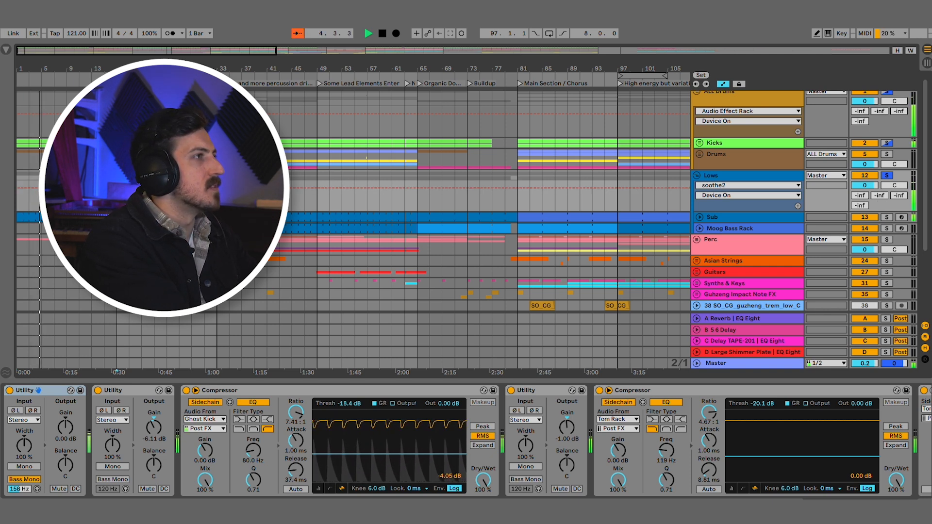
pyautogui.press('space')
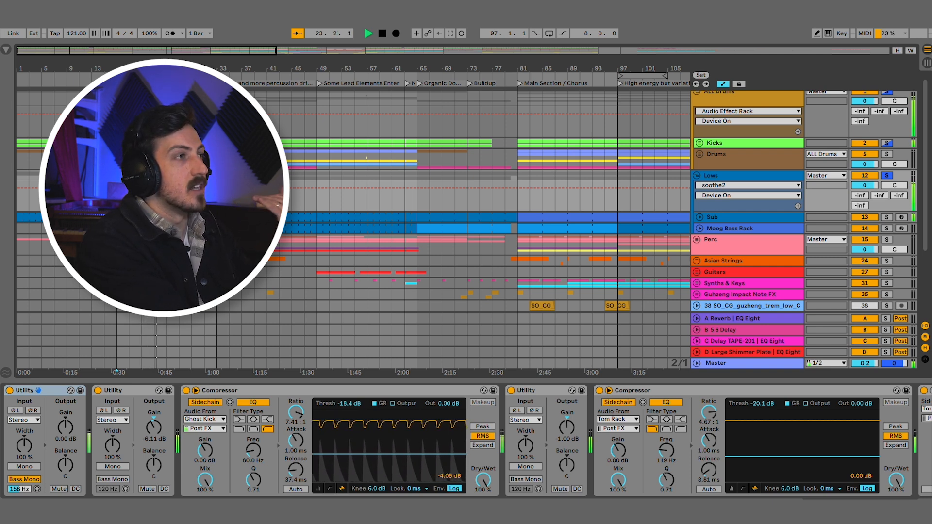
pyautogui.press('space')
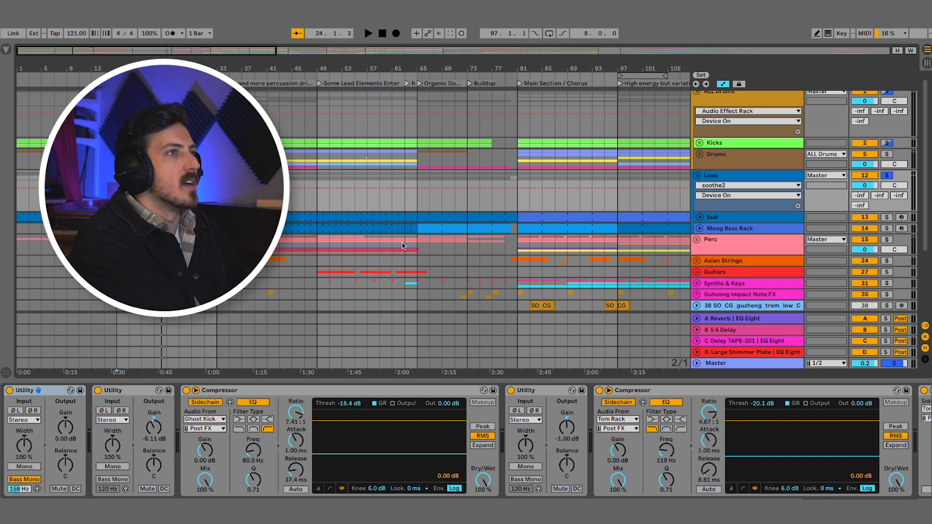
# - View the Sub track's devices and start playback of the soloed kick and lows from bar 33
pyautogui.click(727, 219)
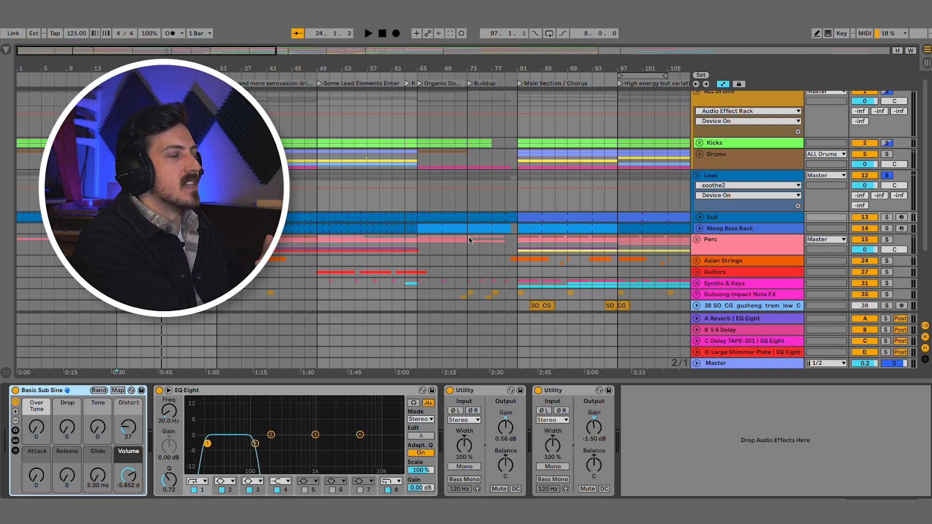
pyautogui.click(216, 364)
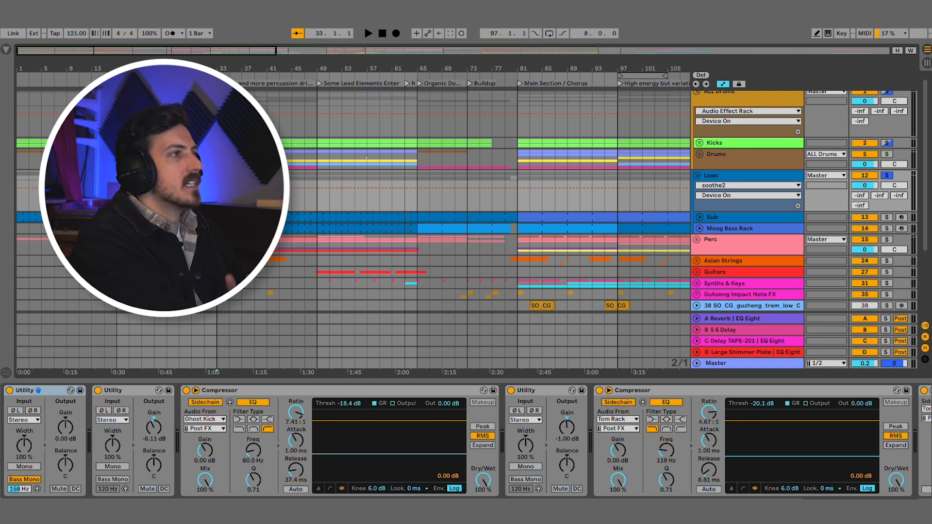
pyautogui.press('space')
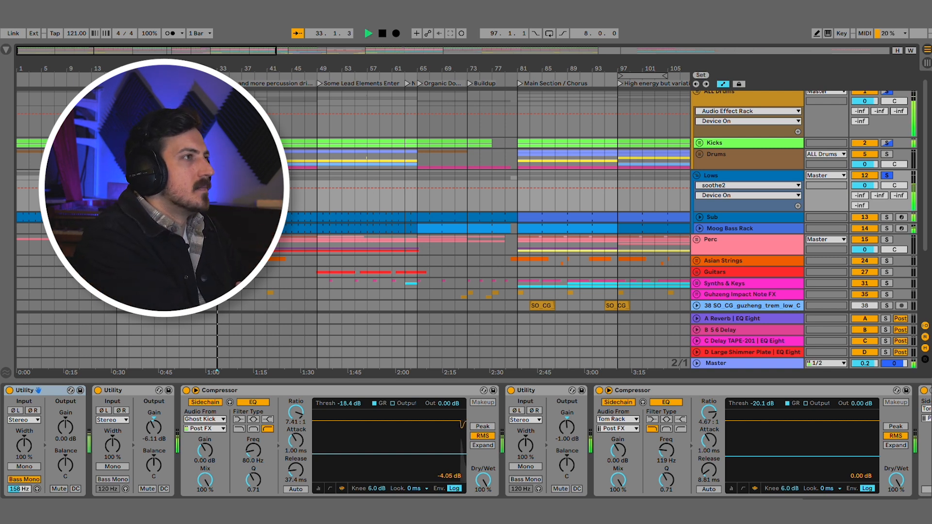
# - Unfold the Moog Bass Rack track to show its macro automation and device chain, and stop playback
pyautogui.click(700, 228)
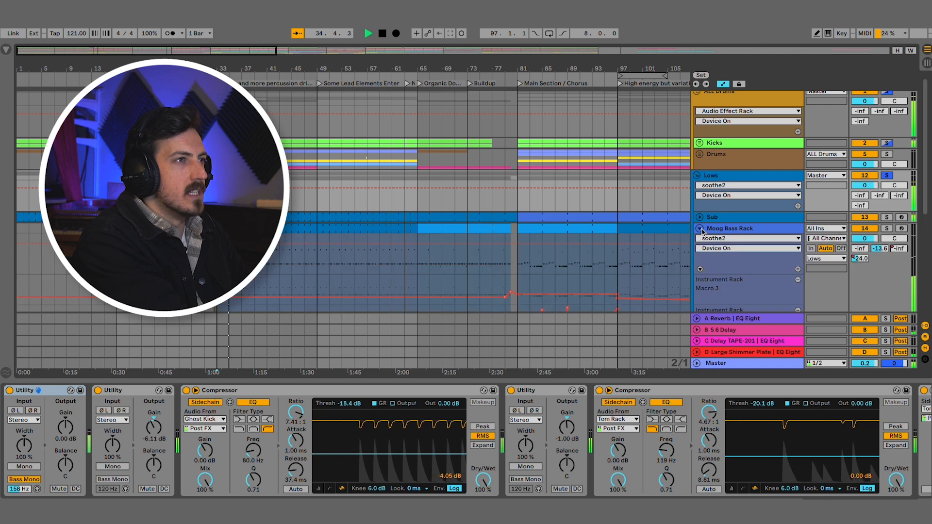
pyautogui.click(731, 229)
pyautogui.scroll(-2, 407, 266)
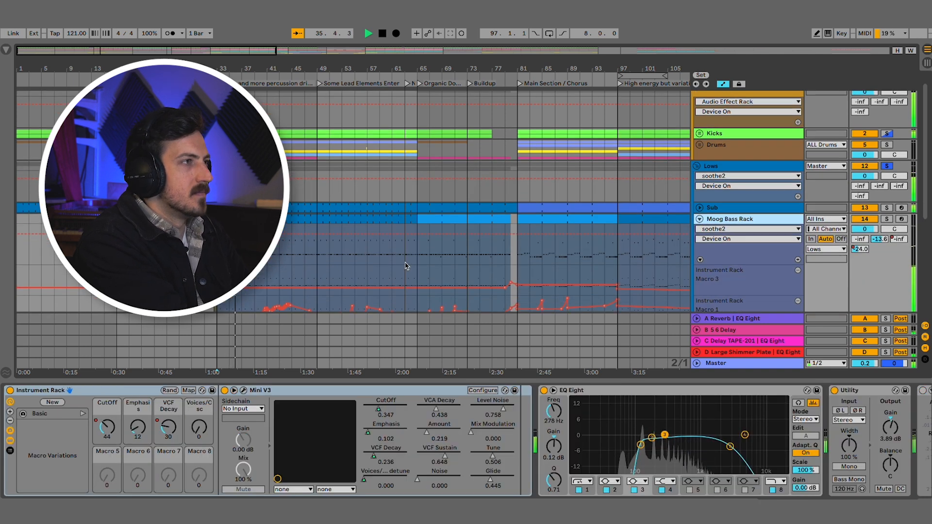
pyautogui.scroll(-3, 407, 266)
pyautogui.press('space')
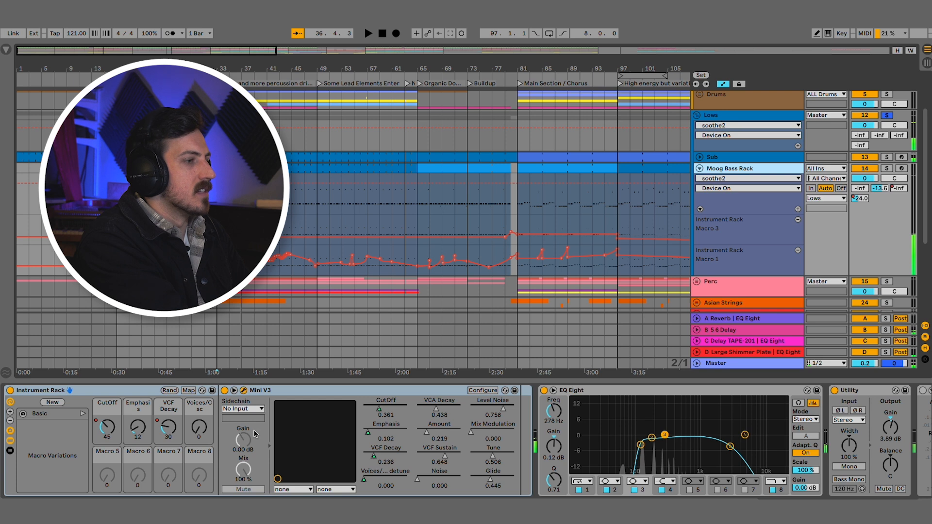
# - Replay the soloed kick and bass from bar 33 to hear the Moog bass entrance
pyautogui.moveTo(289, 499); pyautogui.dragTo(202, 62)
pyautogui.click(166, 63)
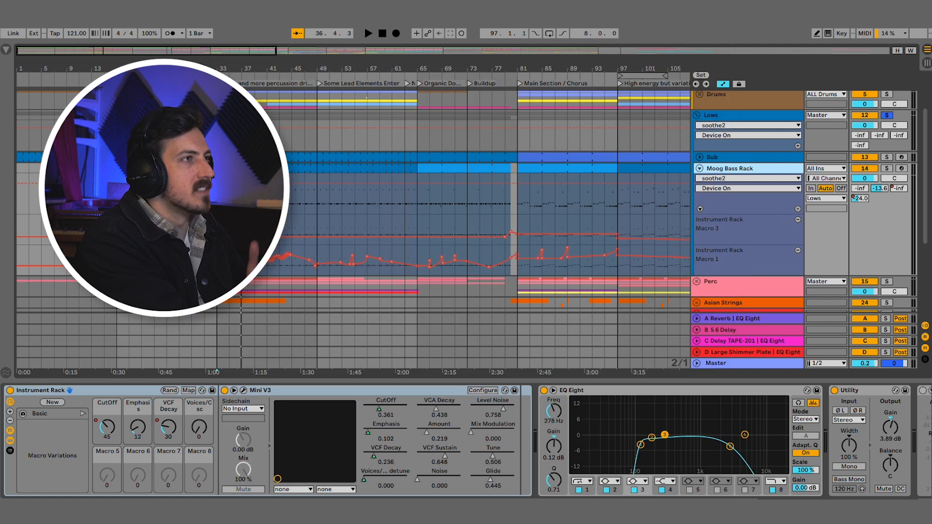
pyautogui.click(217, 202)
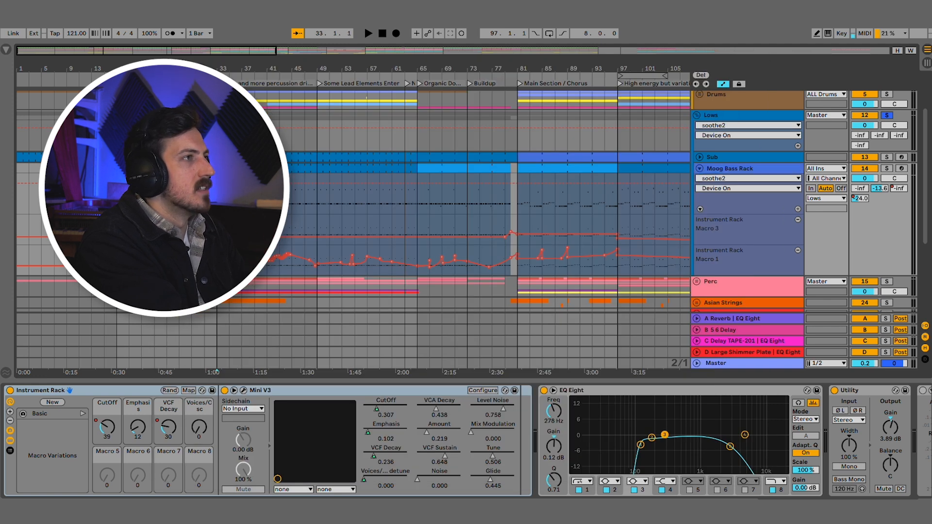
pyautogui.press('space')
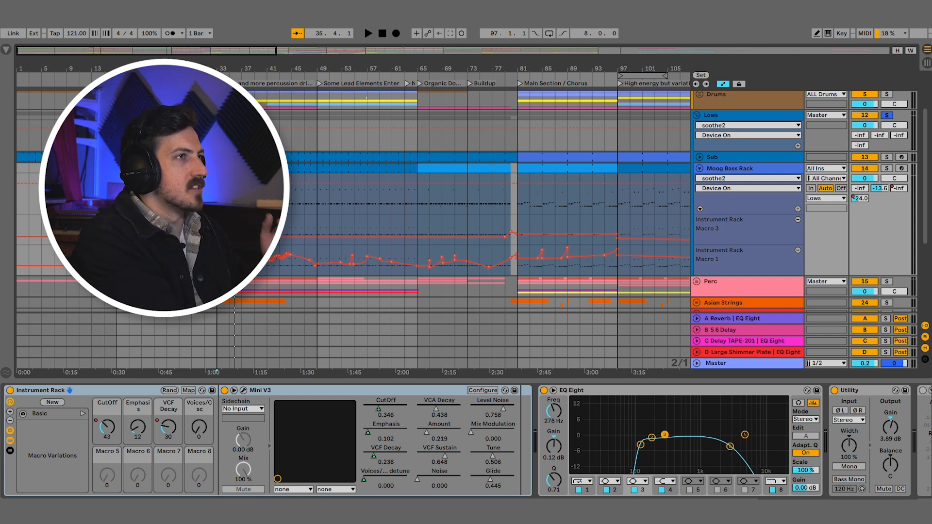
# - Play the Organic Downshift section from bar 65 while examining the Moog bass automation up close
pyautogui.click(421, 196)
pyautogui.press('space')
pyautogui.scroll(10, 392, 198)
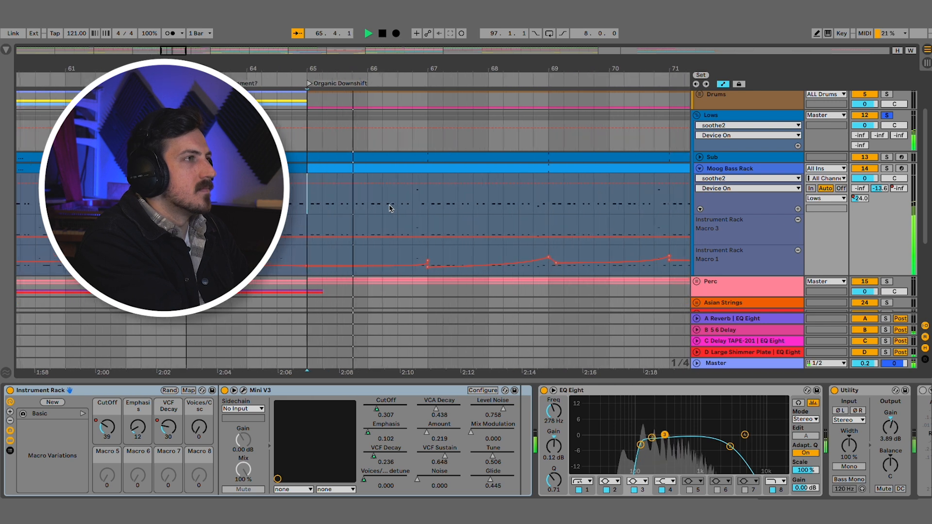
pyautogui.press('space')
# - Unfold the Sub track, show the notes of its clip at bar 33 and play from there
pyautogui.scroll(-10, 390, 209)
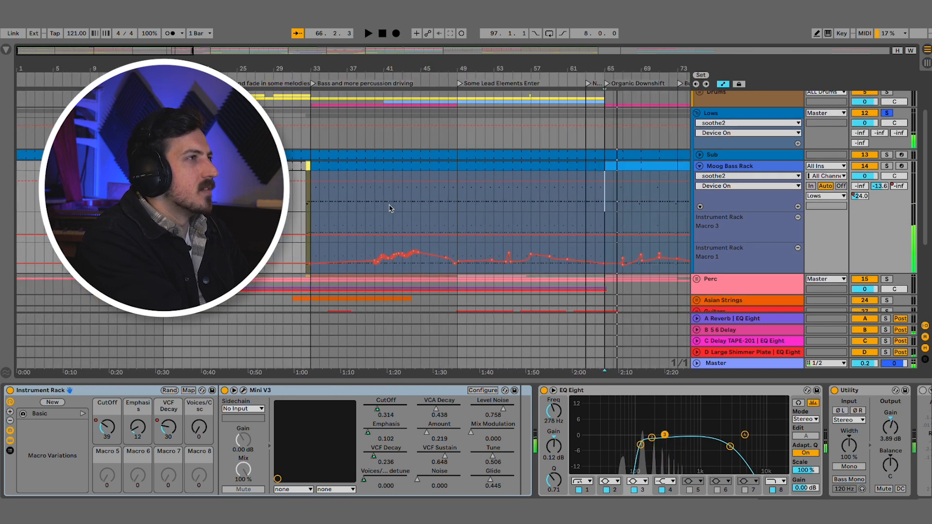
pyautogui.scroll(-5, 390, 208)
pyautogui.click(712, 154)
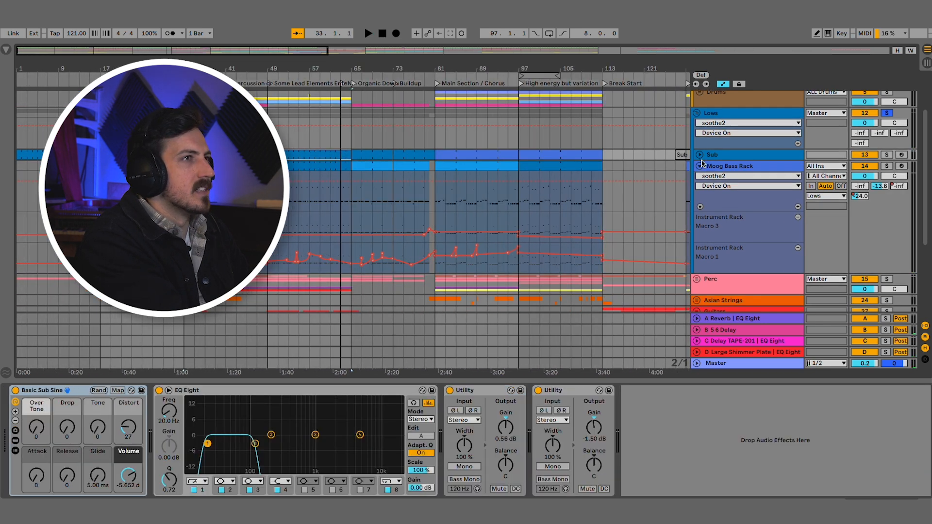
pyautogui.click(700, 154)
pyautogui.hotkey('shift', 'Tab')
pyautogui.press('space')
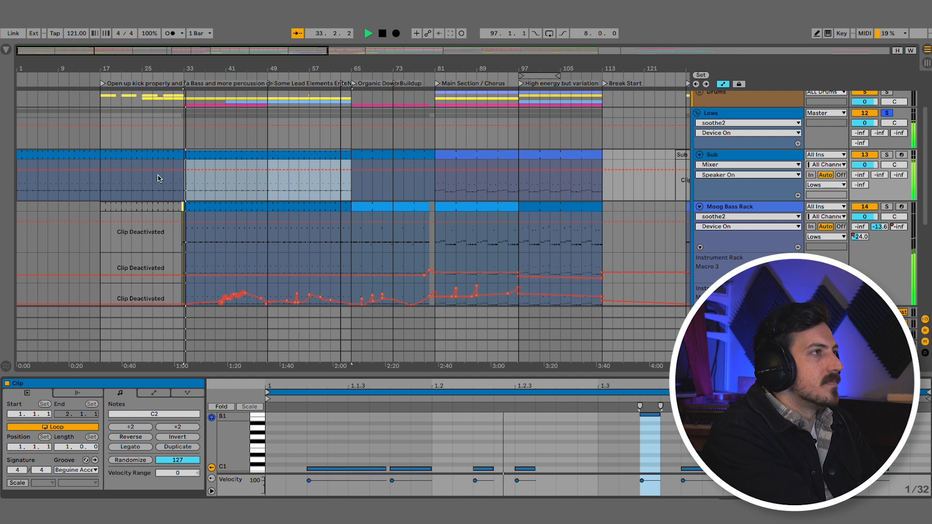
# - Stop playback and show the Groove Pool together with the list of grooves available for the Sub clip
pyautogui.scroll(5, 191, 189)
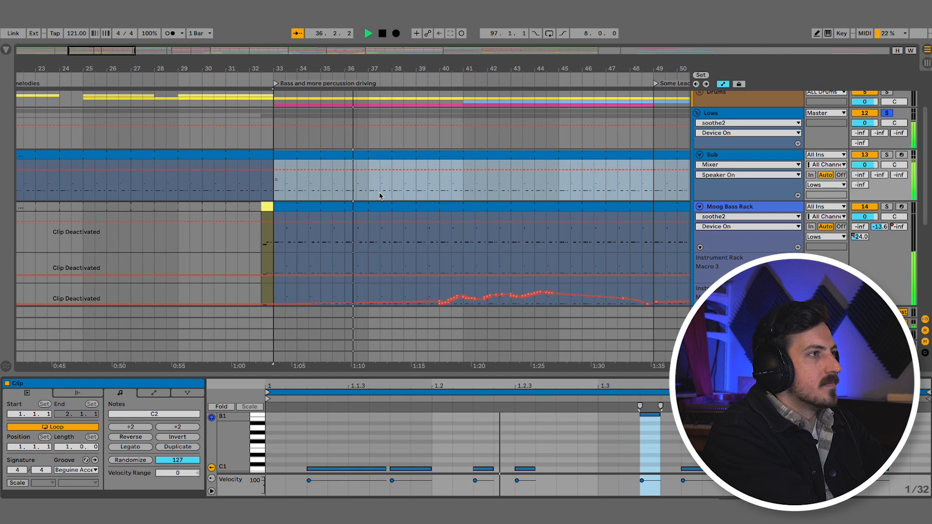
pyautogui.press('space')
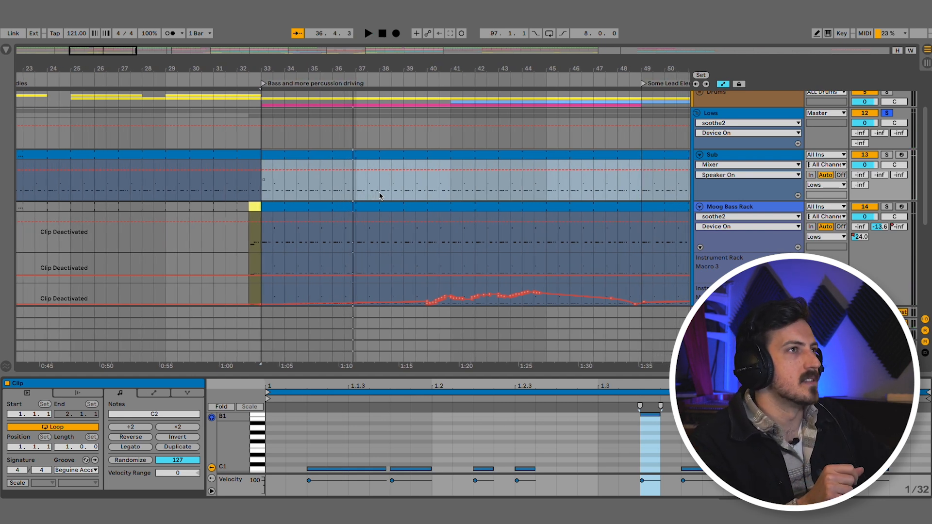
pyautogui.click(7, 50)
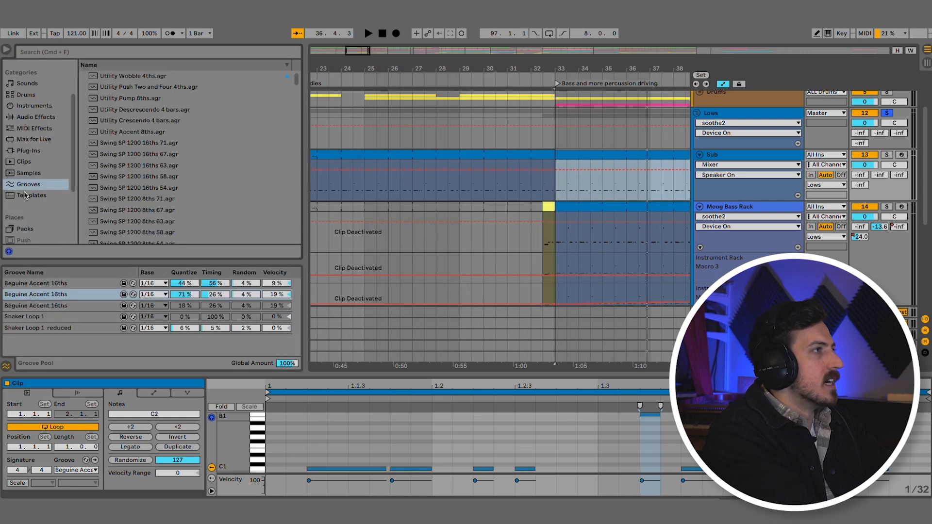
pyautogui.click(4, 367)
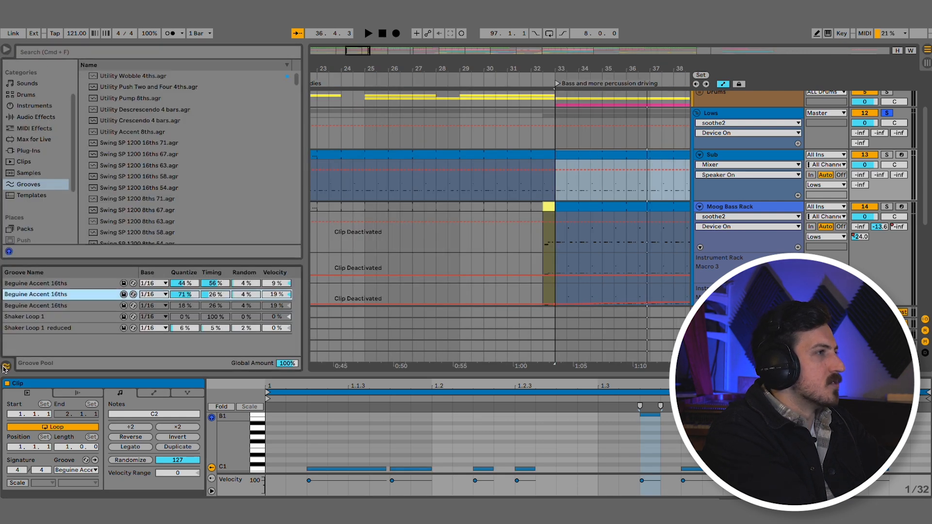
pyautogui.click(5, 367)
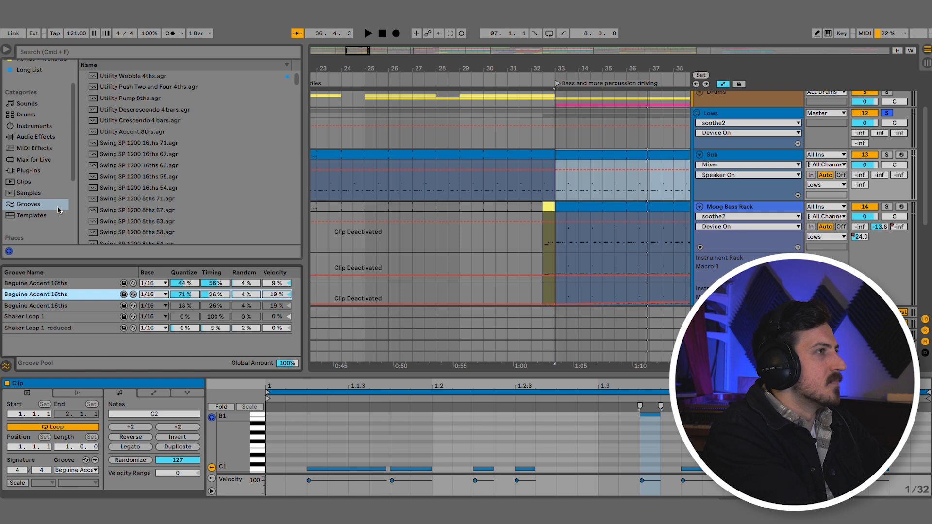
pyautogui.scroll(-10, 159, 176)
pyautogui.scroll(10, 159, 176)
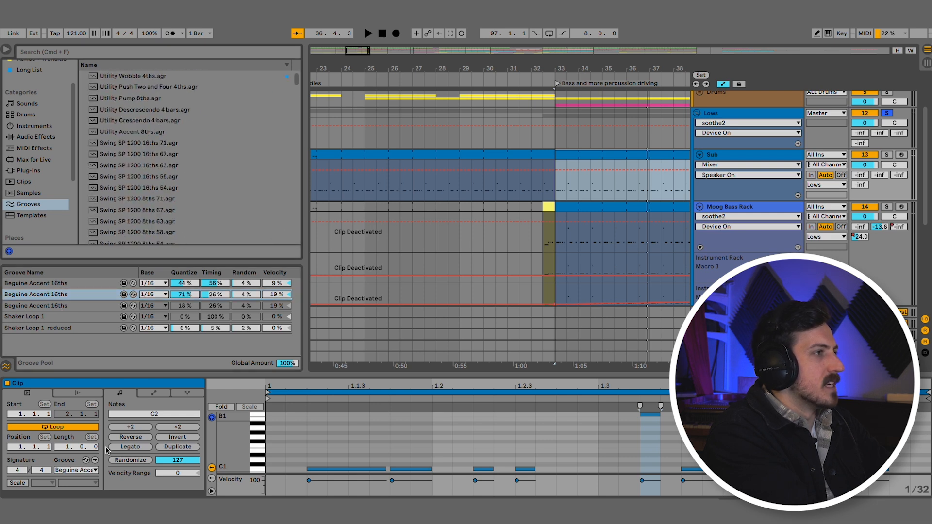
pyautogui.click(75, 470)
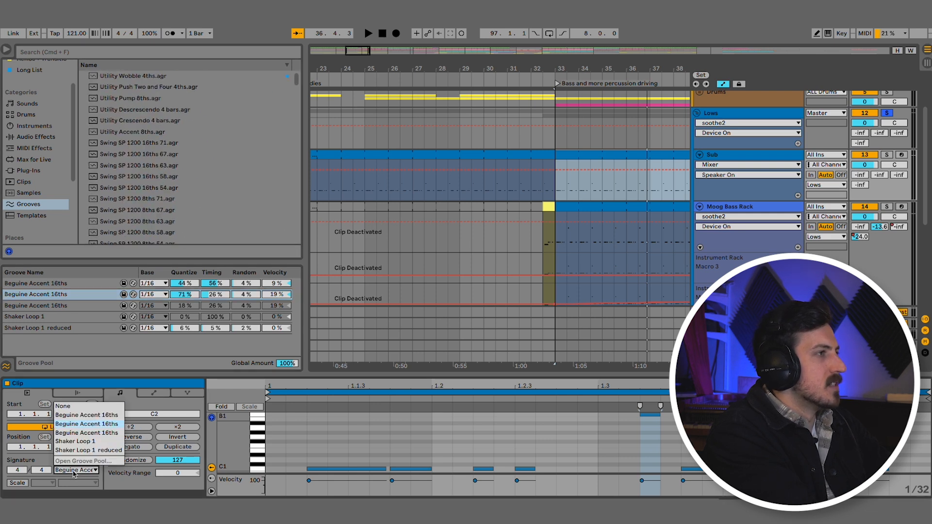
pyautogui.click(74, 473)
# - Play the soloed low end from bar 17, where the kick opens up properly
pyautogui.scroll(-5, 424, 190)
pyautogui.hscroll(-5, 424, 190)
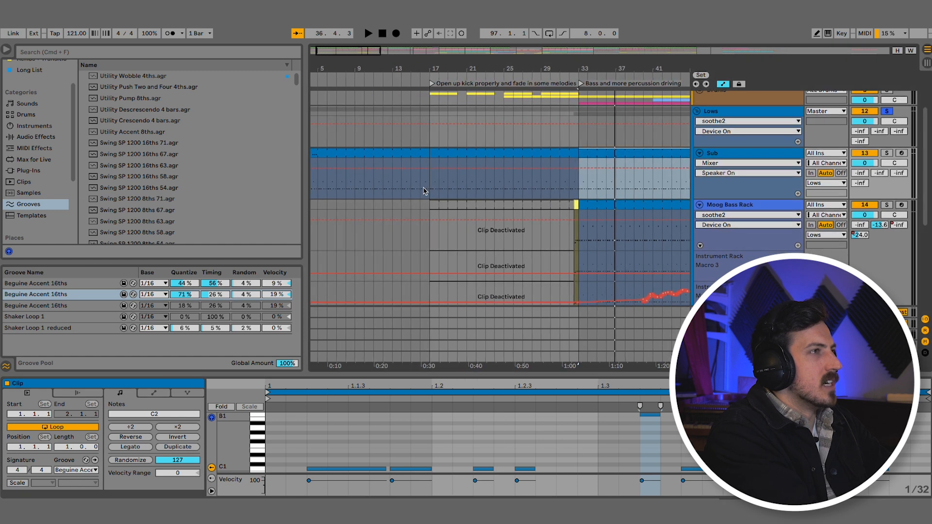
pyautogui.click(451, 190)
pyautogui.hscroll(-1, 453, 191)
pyautogui.press('space')
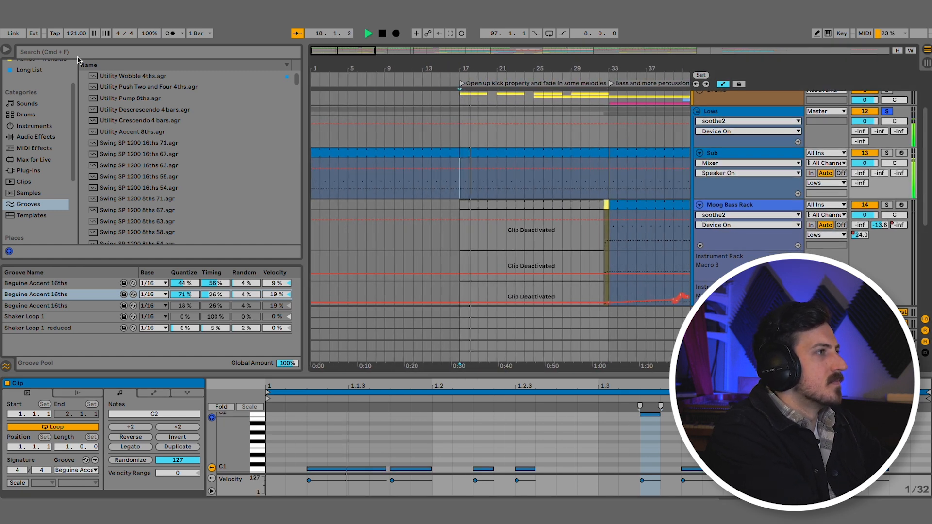
# - Search the Grooves library for "beguin" and select Beguine Accent 16ths.agr
pyautogui.click(44, 52)
pyautogui.write('beguin')
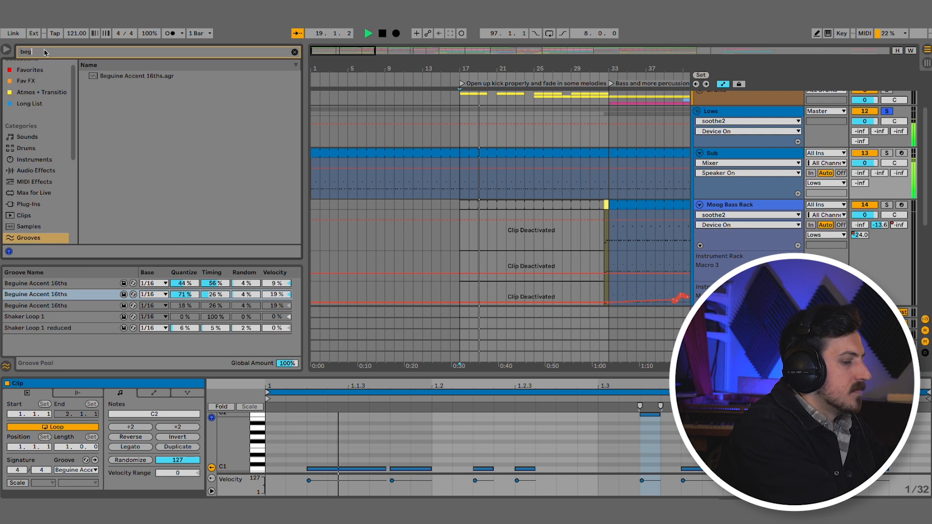
pyautogui.click(138, 78)
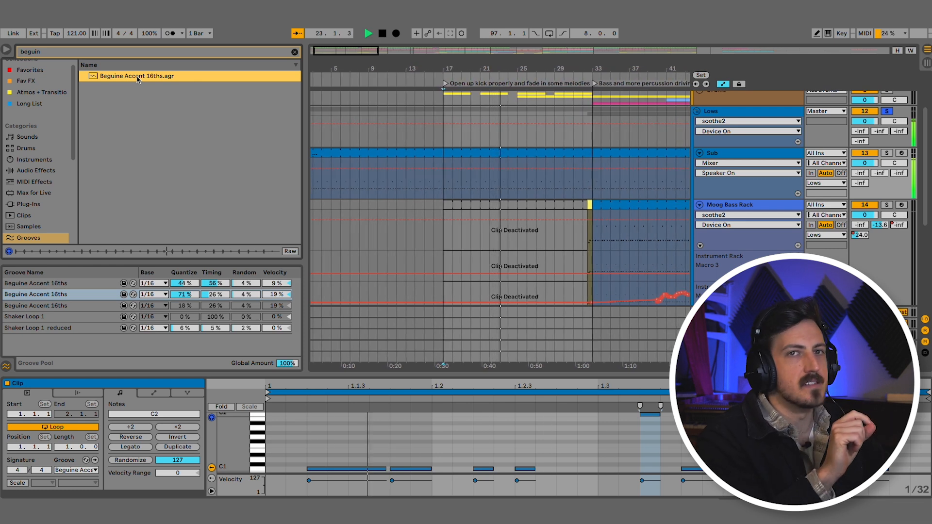
# - Stop playback, add Beguine Accent 16ths.agr to the Groove Pool and delete that added copy again
pyautogui.press('space')
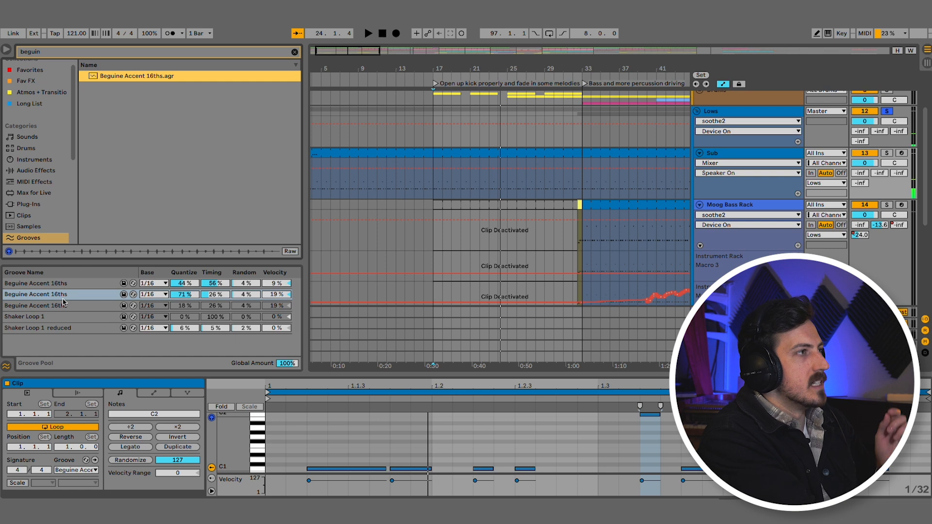
pyautogui.moveTo(118, 78); pyautogui.dragTo(68, 347)
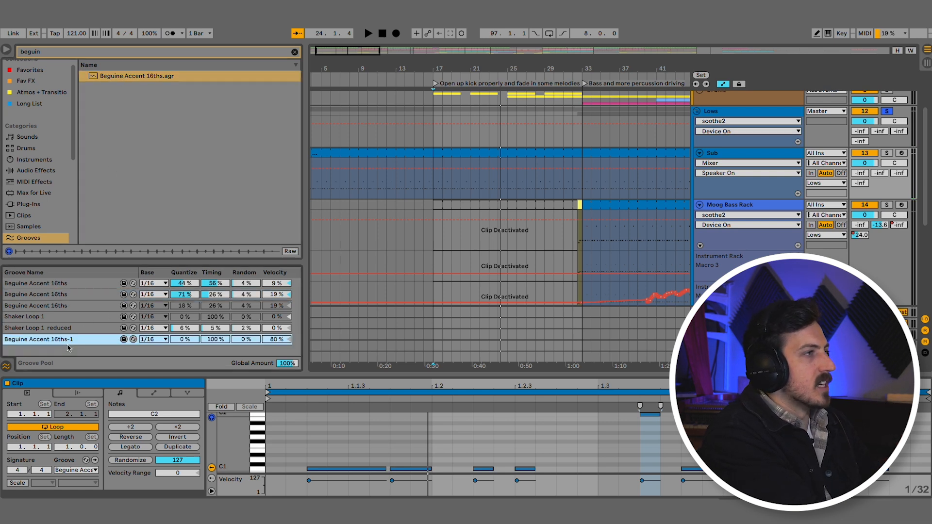
pyautogui.press('Delete')
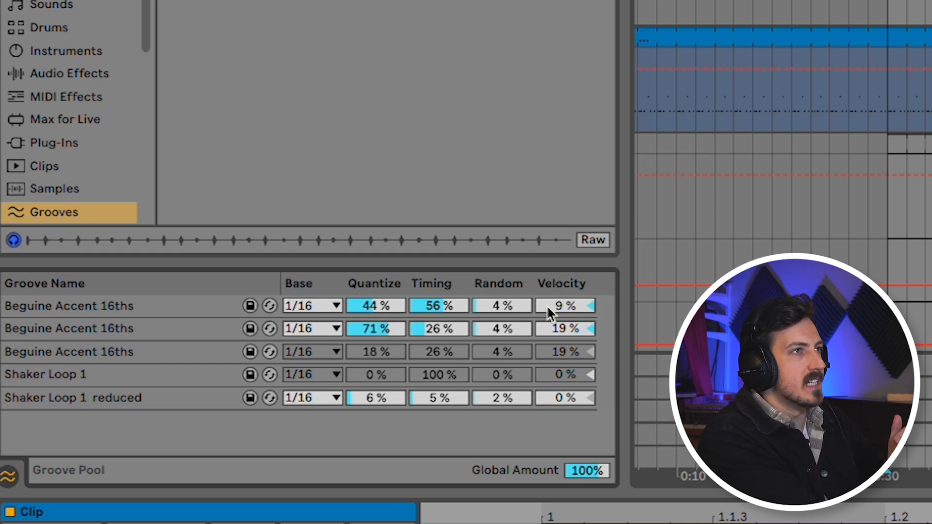
# - Play the soloed kick and bass from bar 33 while examining the Sub and Moog Bass Rack tracks
pyautogui.click(884, 106)
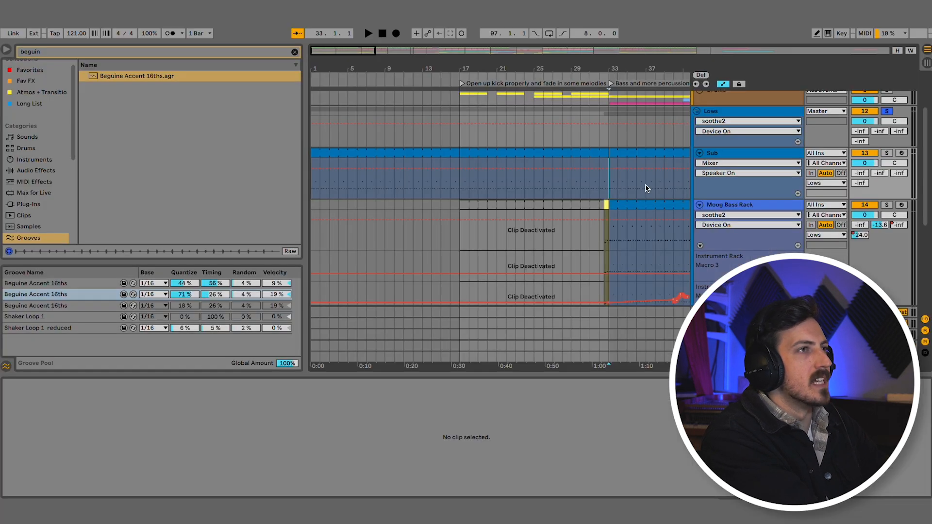
pyautogui.press('space')
pyautogui.hscroll(5, 602, 191)
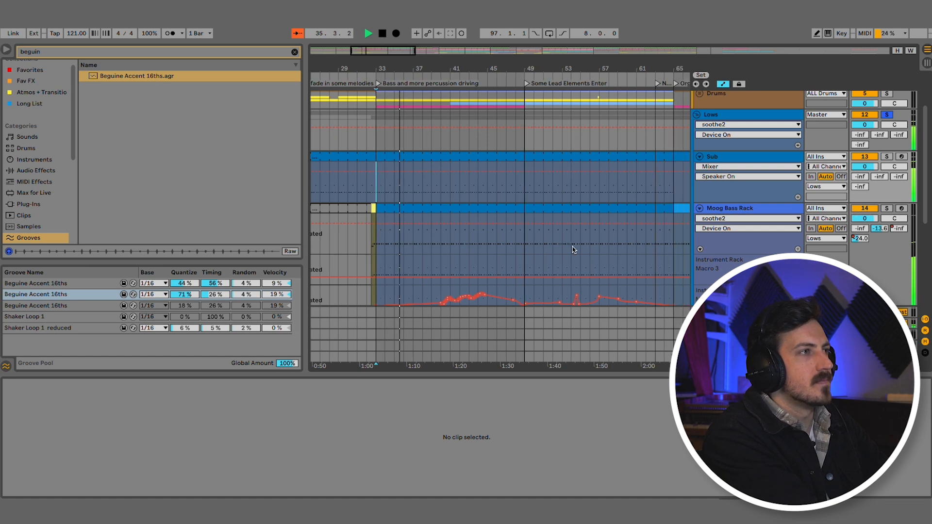
pyautogui.hscroll(2, 613, 251)
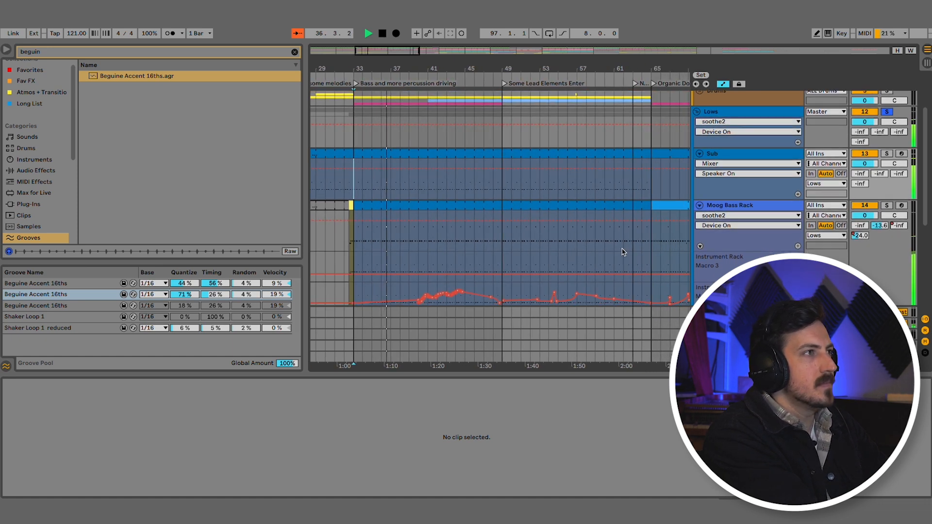
# - Fold the Lows group and clear the solo on the Magnolia kick track inside the Kicks group, leaving Kicks folded
pyautogui.click(697, 112)
pyautogui.scroll(3, 719, 145)
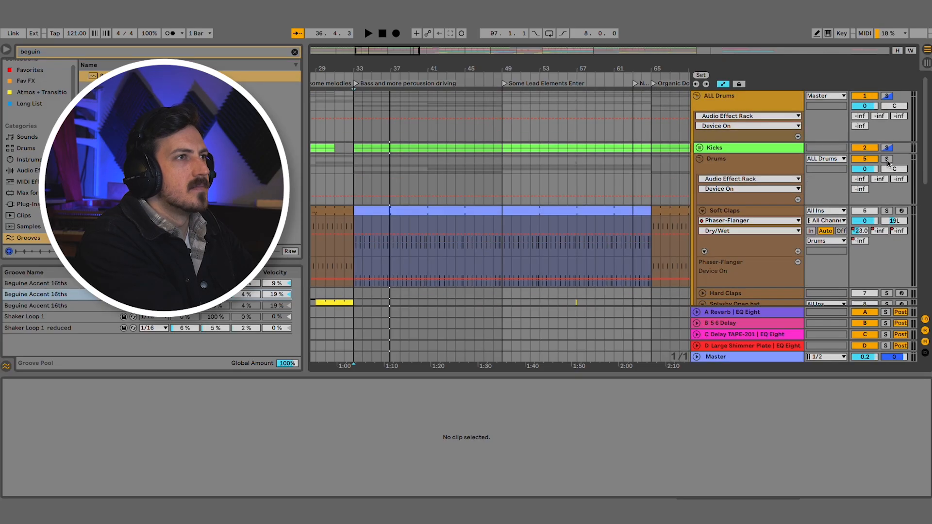
pyautogui.click(700, 148)
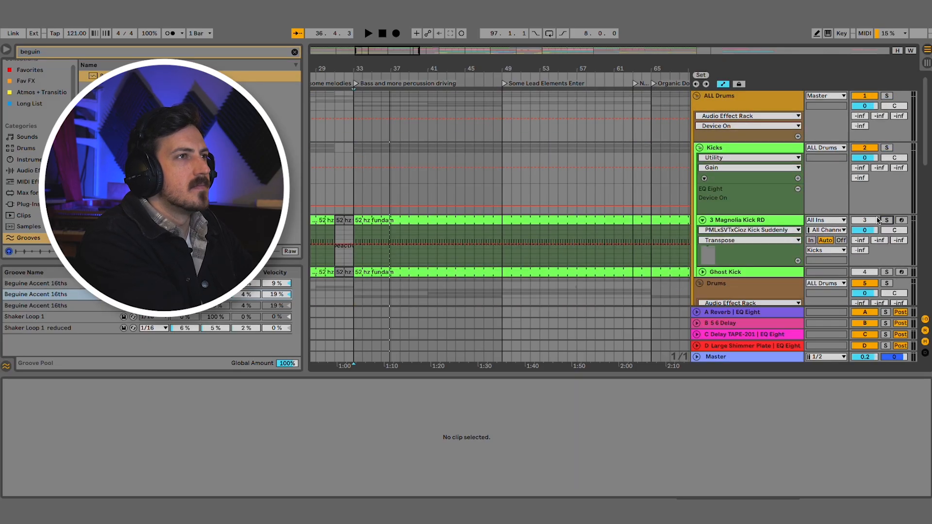
pyautogui.click(700, 148)
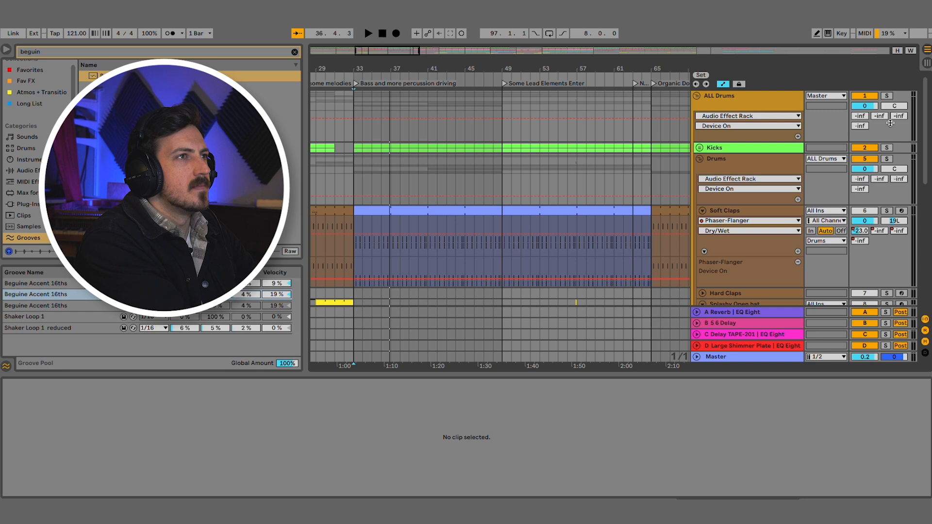
# - Solo the ALL Drums group and play it from bar 33 while looking over its clap, hat and tom tracks
pyautogui.press('space')
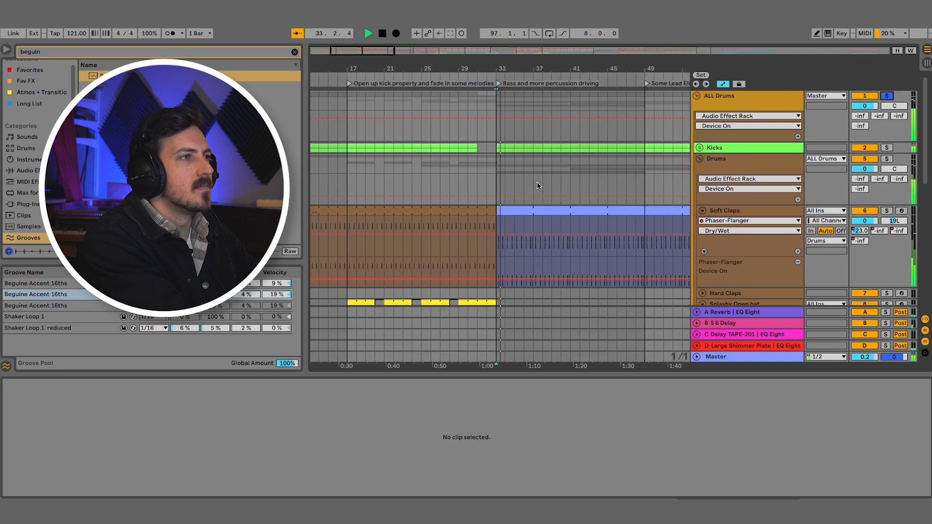
pyautogui.scroll(-5, 519, 189)
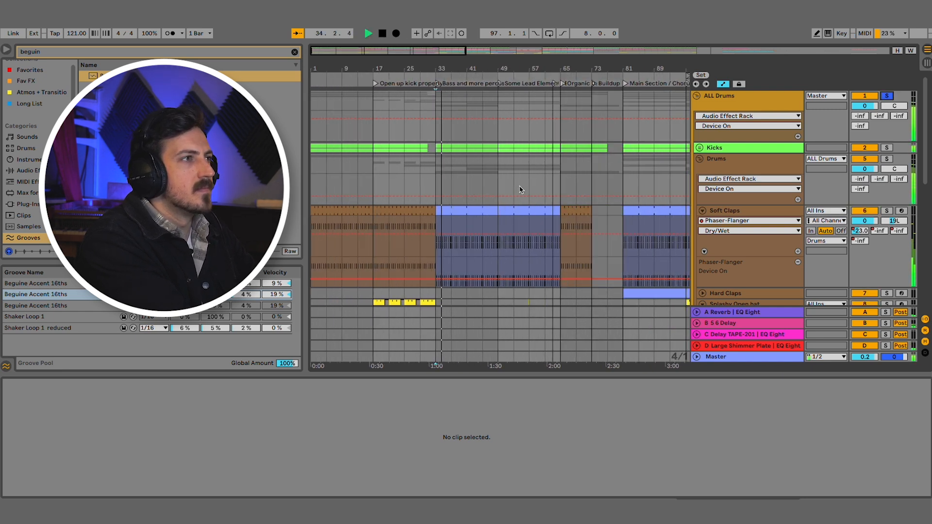
pyautogui.scroll(-4, 520, 190)
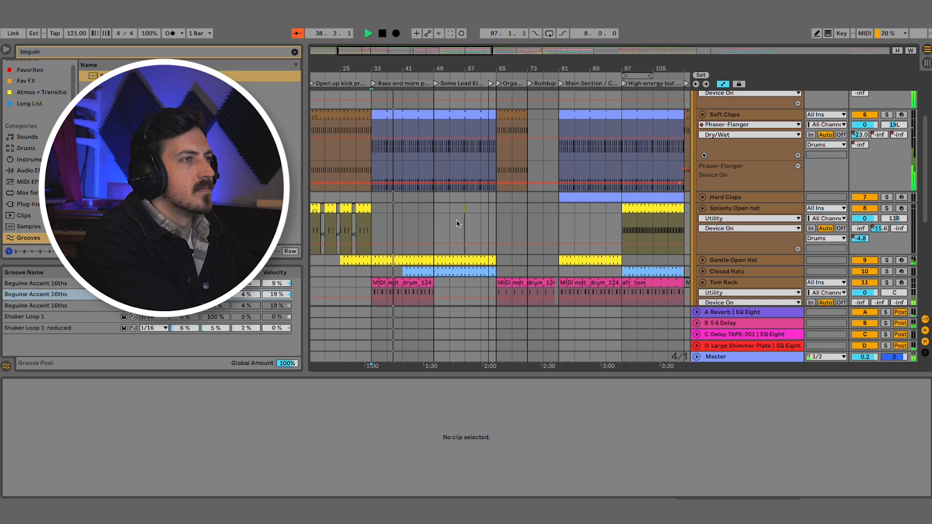
pyautogui.press('space')
# - Select the Soft Claps track and play the drums from bar 63, just before the Organic Downshift
pyautogui.scroll(4, 668, 225)
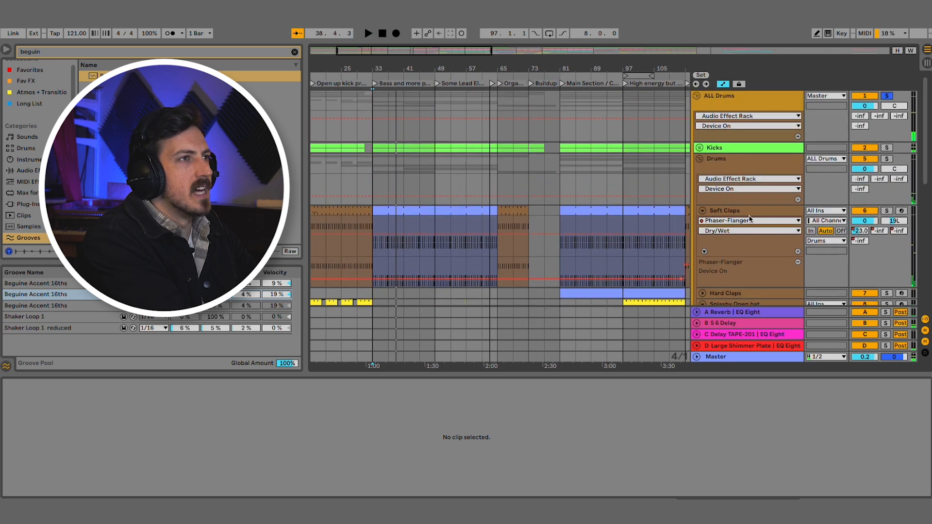
pyautogui.click(726, 213)
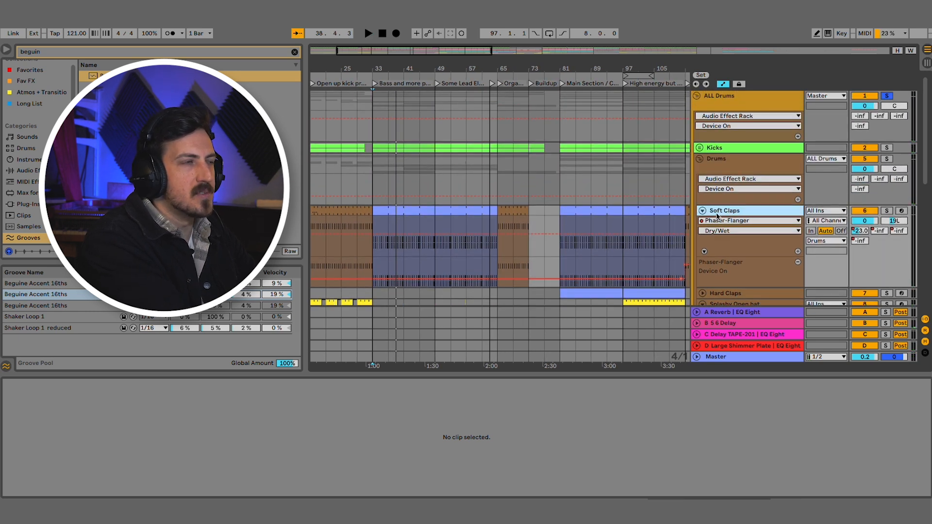
pyautogui.click(492, 255)
pyautogui.press('space')
pyautogui.scroll(5, 496, 254)
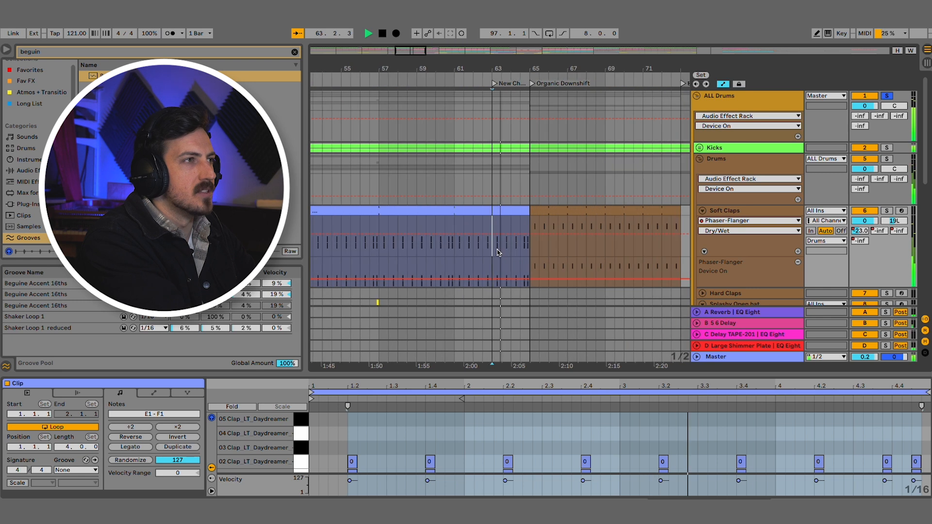
# - Solo the Soft Claps and Kicks and play the Organic Downshift section from bar 65
pyautogui.click(887, 212)
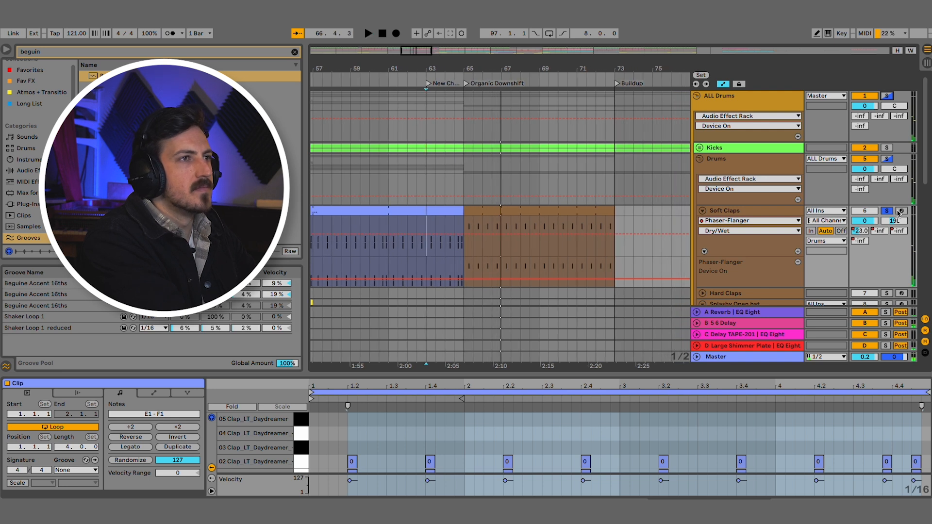
pyautogui.click(465, 247)
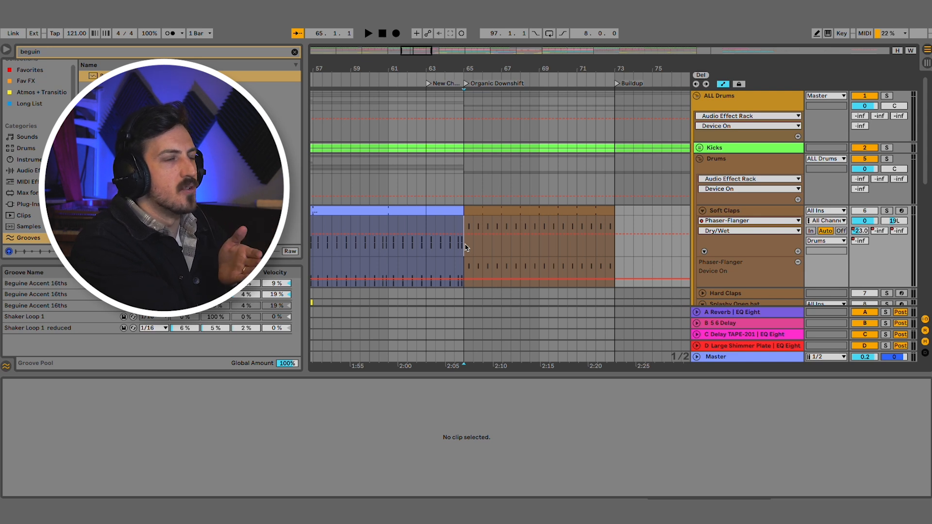
pyautogui.press('space')
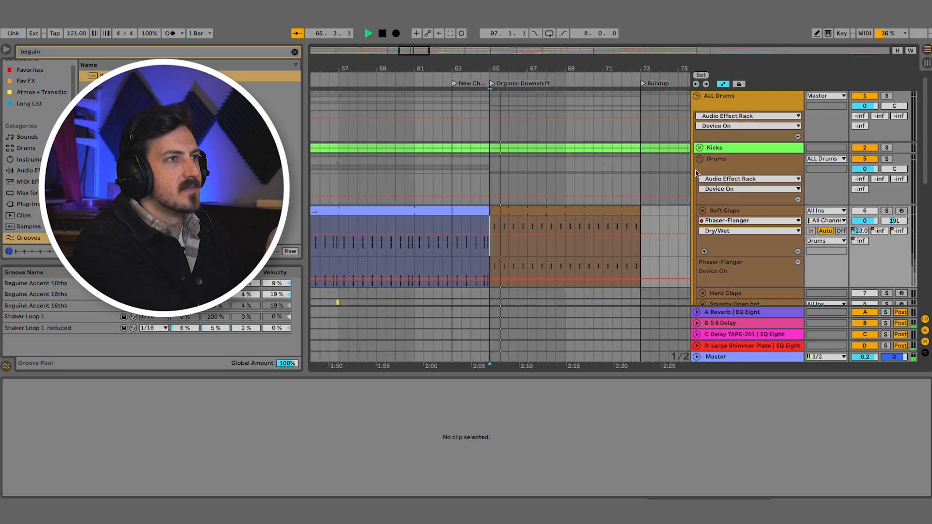
pyautogui.click(888, 148)
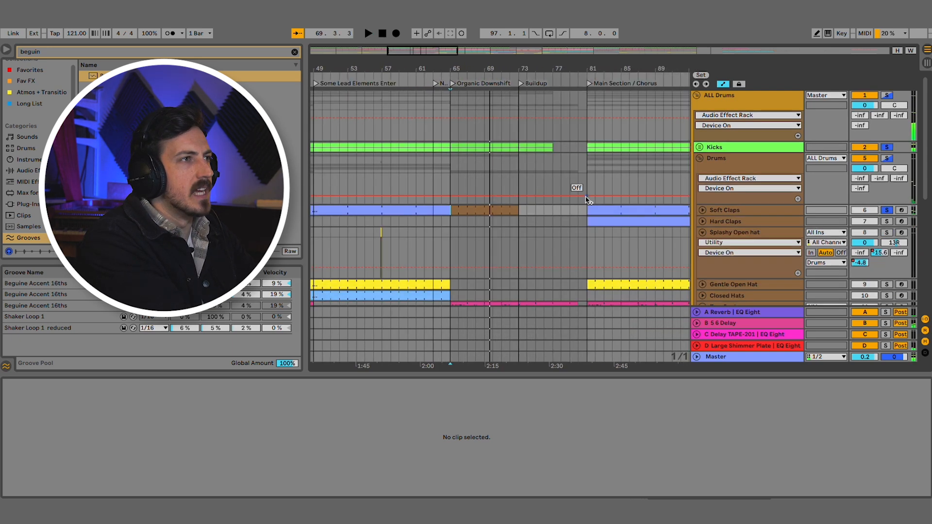
# - Add the Hard Claps to the solo and play the Main Section / Chorus from bar 81
pyautogui.click(588, 179)
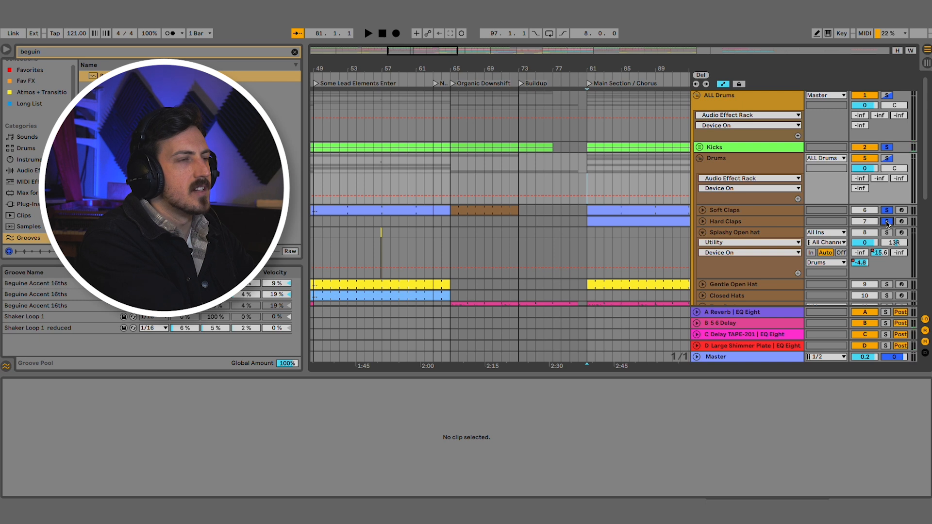
pyautogui.press('space')
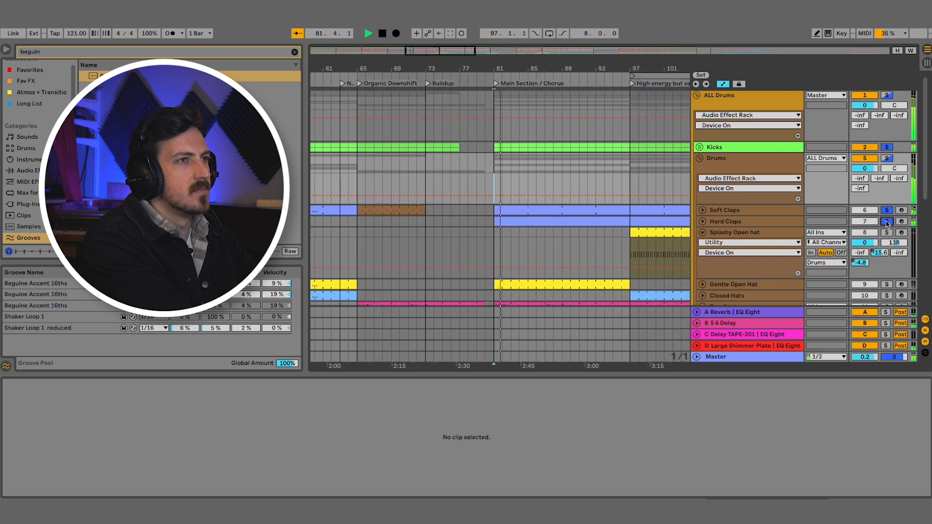
pyautogui.press('space')
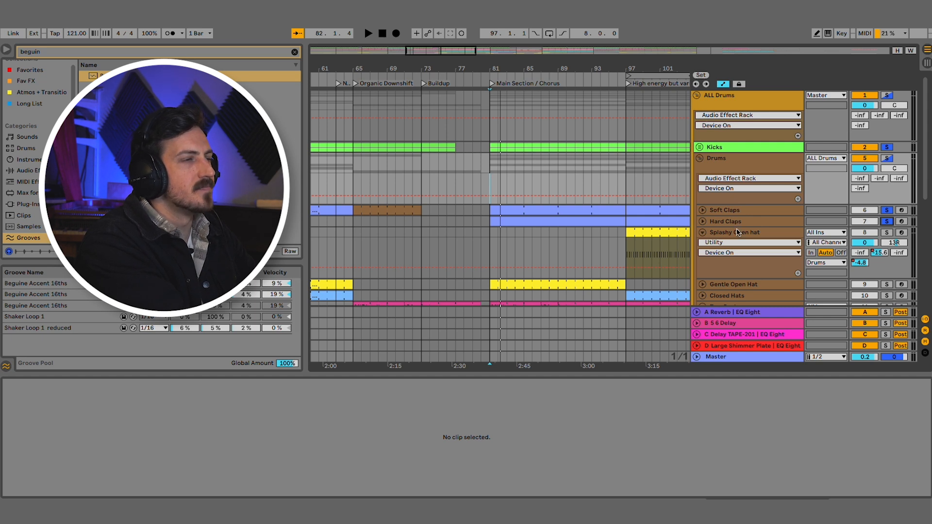
# - Unfold and solo the Gentle Open Hat track, play it from bar 81 and stop playback
pyautogui.scroll(-3, 567, 178)
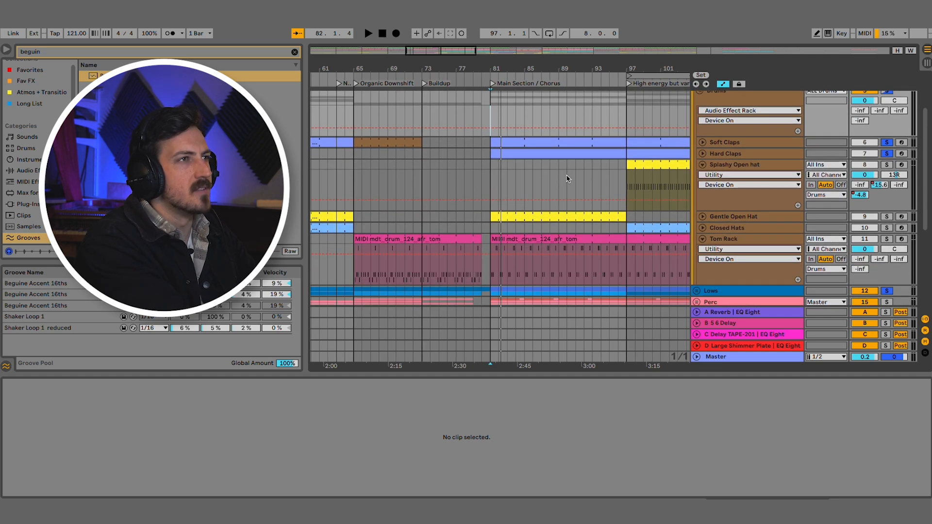
pyautogui.click(703, 216)
pyautogui.press('space')
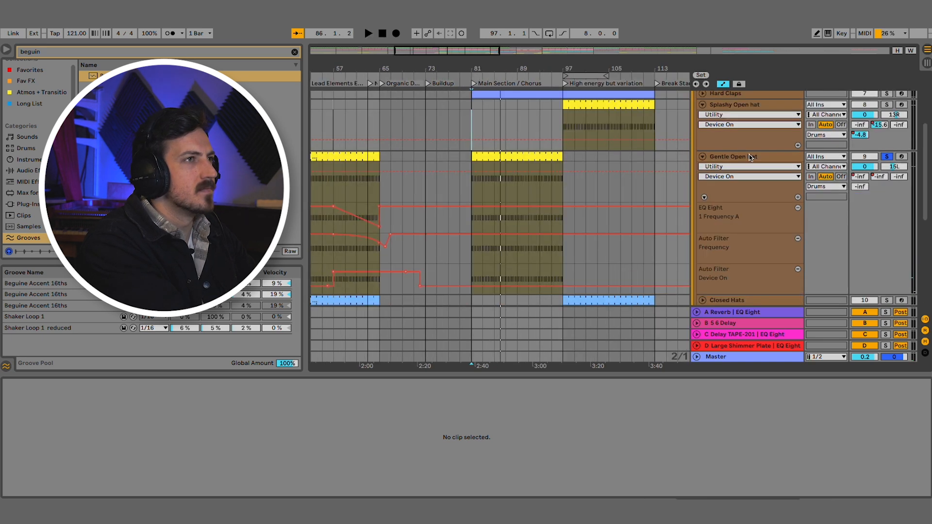
# - Play the soloed Gentle Open Hat track from bar 81 while looking through its device chain
pyautogui.click(751, 157)
pyautogui.press('space')
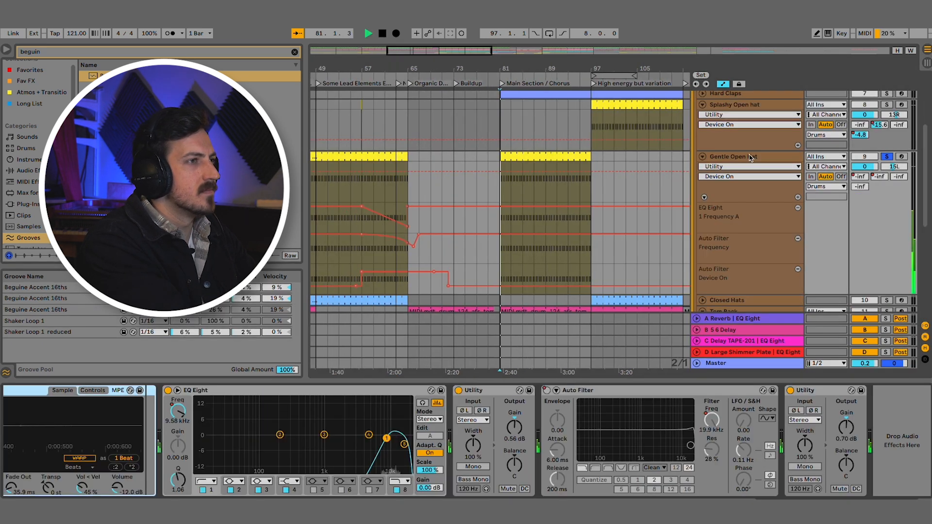
pyautogui.hscroll(-5, 474, 452)
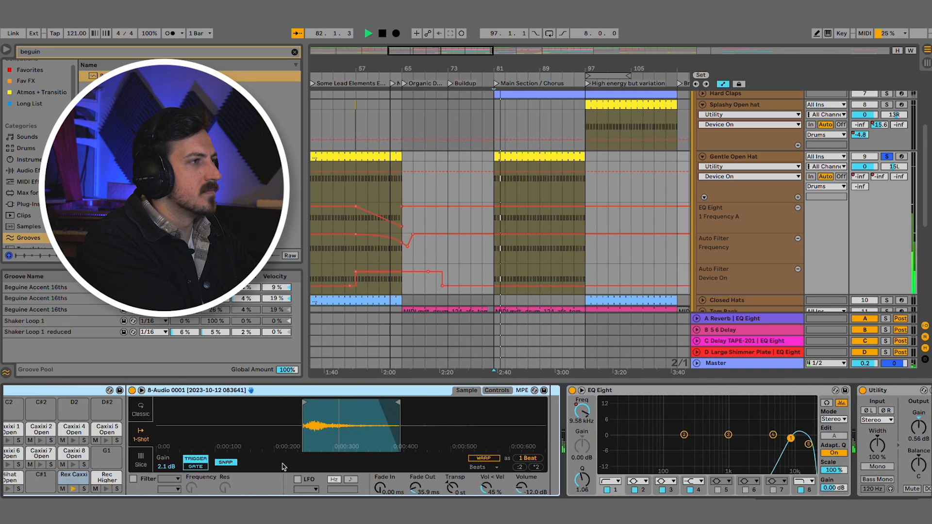
pyautogui.hscroll(8, 356, 448)
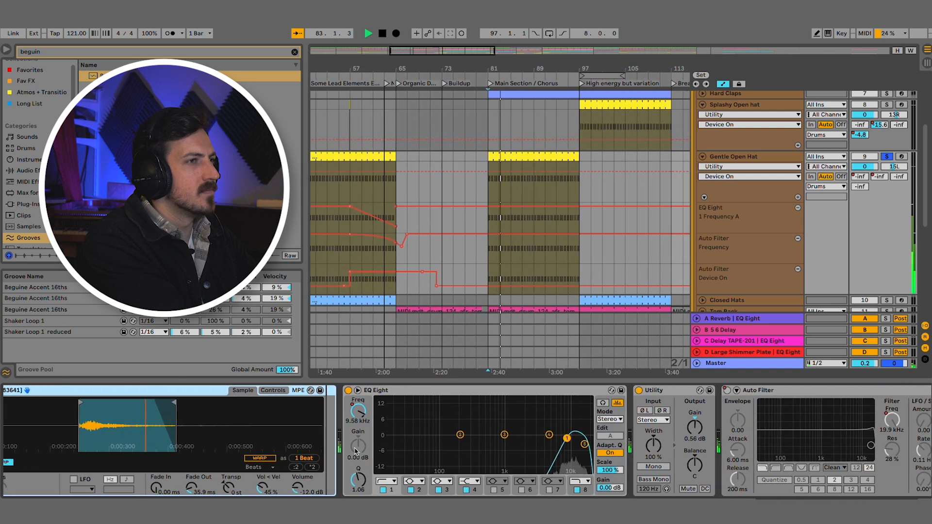
pyautogui.press('space')
pyautogui.press('space')
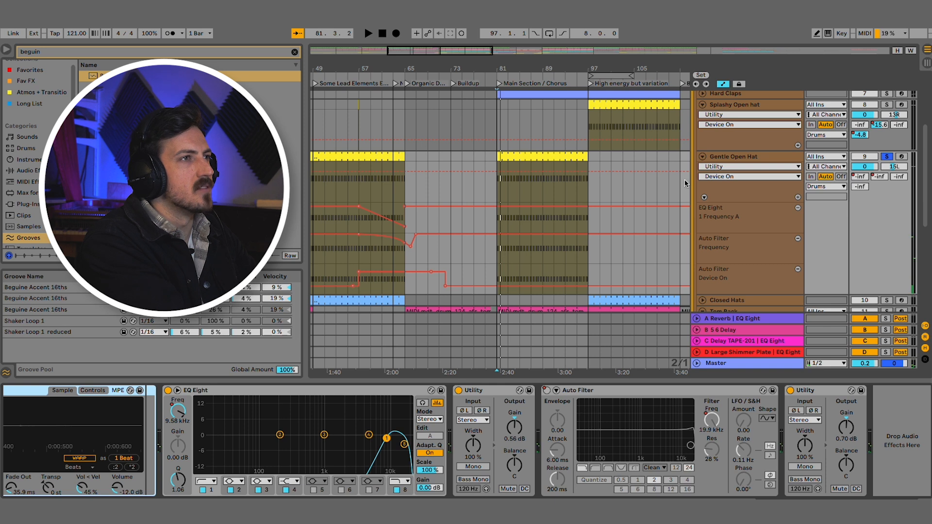
# - Fold the Gentle Open Hat track, unfold and solo the Closed Hats, and play them from bar 41
pyautogui.click(702, 157)
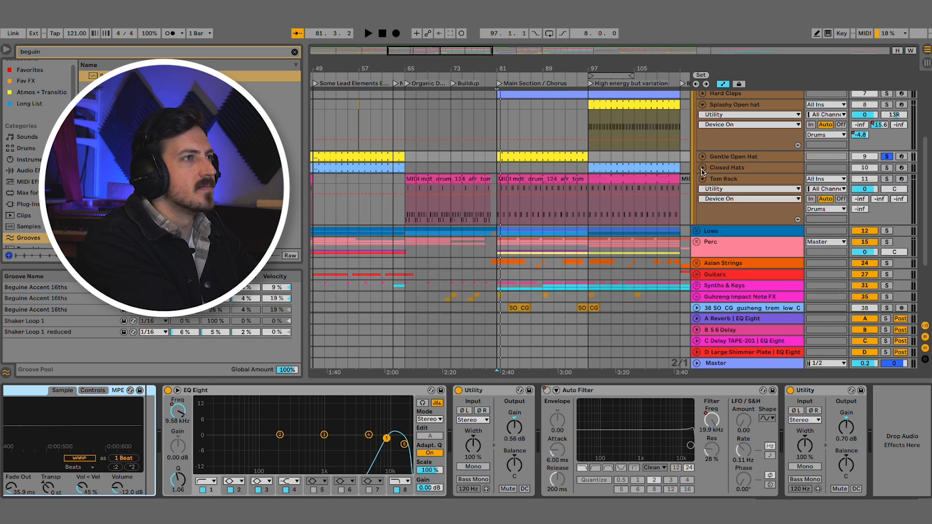
pyautogui.click(703, 168)
pyautogui.hscroll(-5, 511, 200)
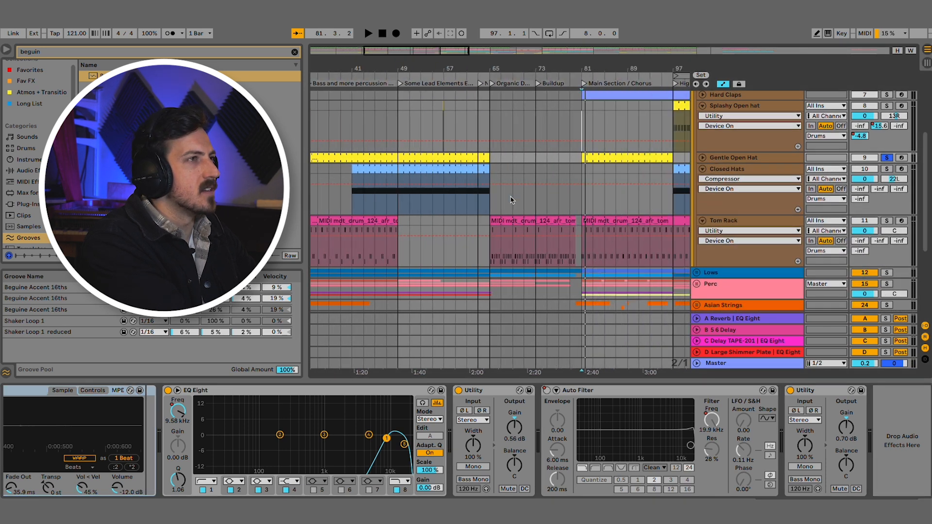
pyautogui.hscroll(-5, 510, 200)
pyautogui.click(446, 208)
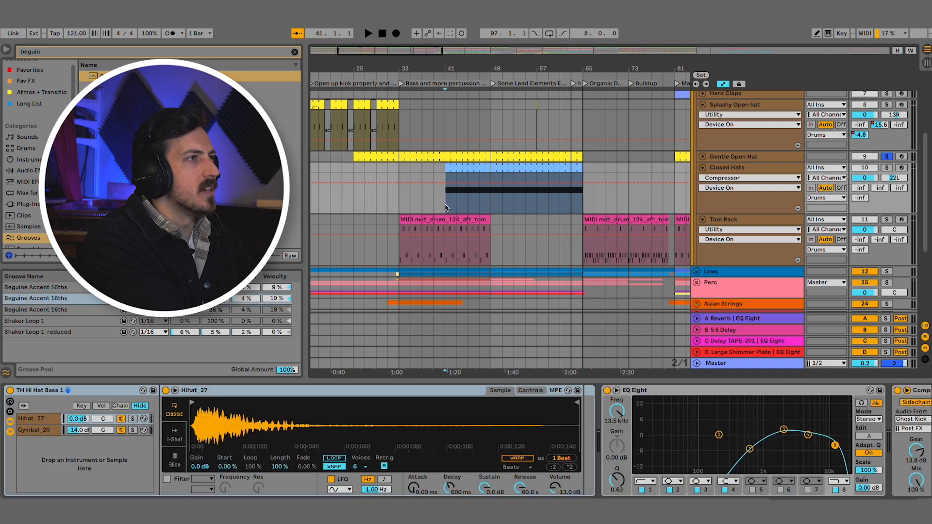
pyautogui.press('space')
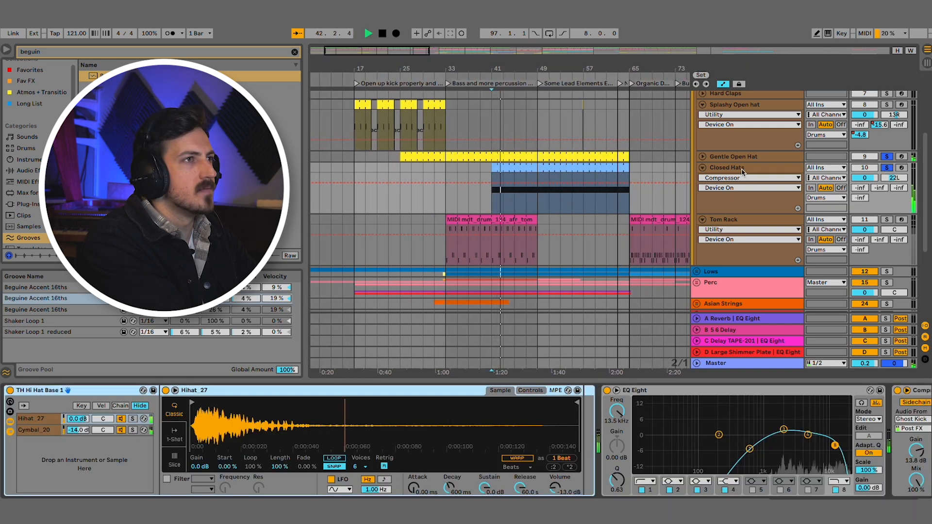
pyautogui.hscroll(8, 420, 428)
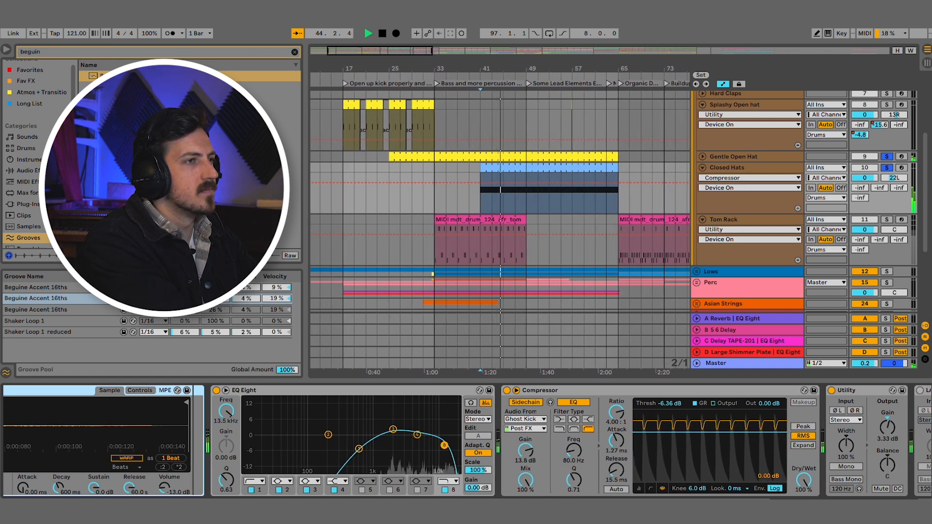
pyautogui.press('space')
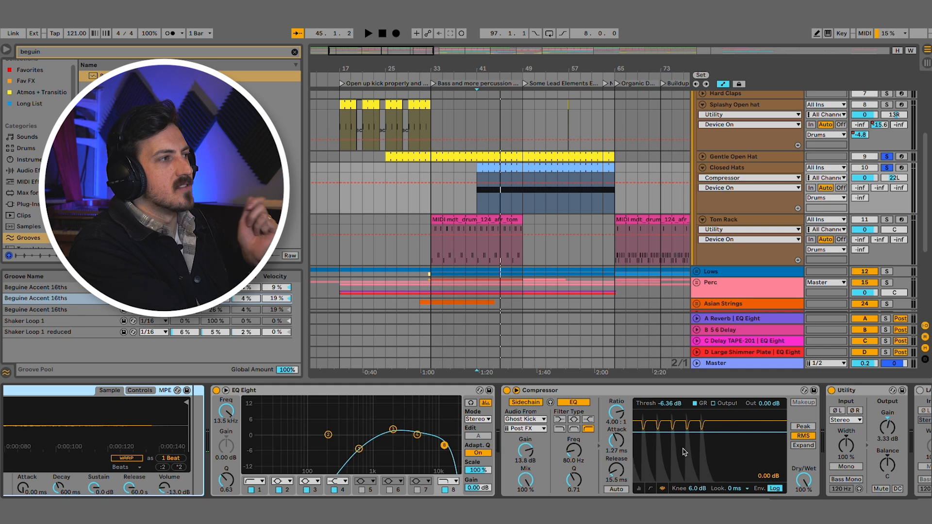
# - Switch off the Hihat_27 and Cymbal_20 chains in the hi-hat rack and unsolo the Gentle Open Hat track
pyautogui.hscroll(-6, 685, 452)
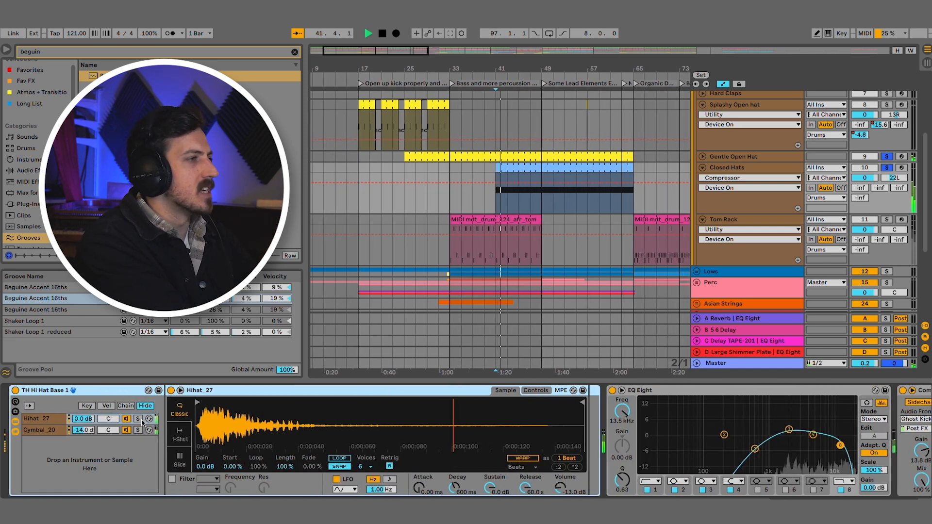
pyautogui.click(125, 431)
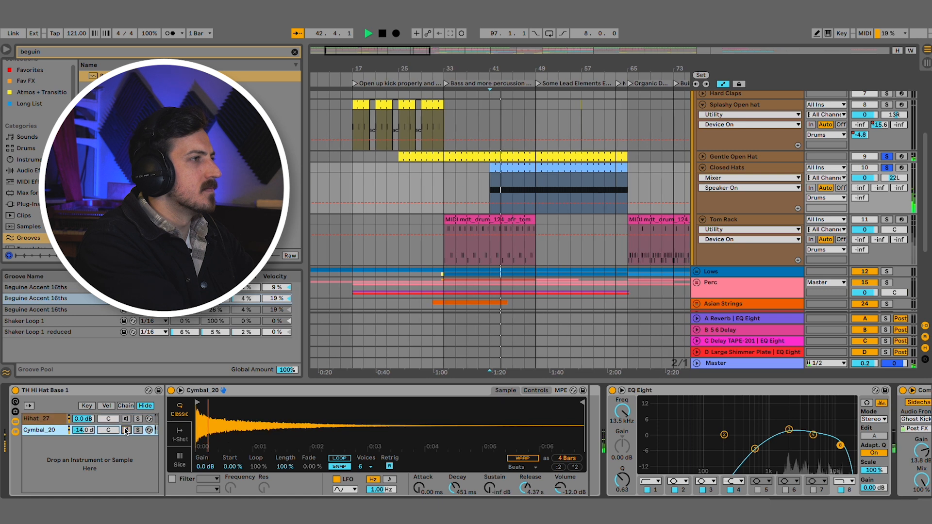
pyautogui.click(887, 157)
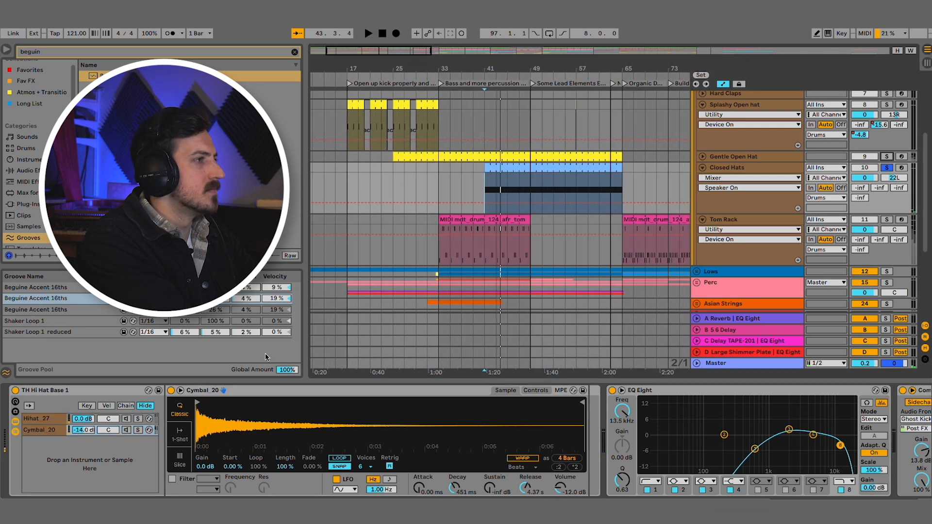
# - Toggle solo on the Hihat_27 and Cymbal_20 chains to compare the layers, leaving both soloed
pyautogui.click(138, 420)
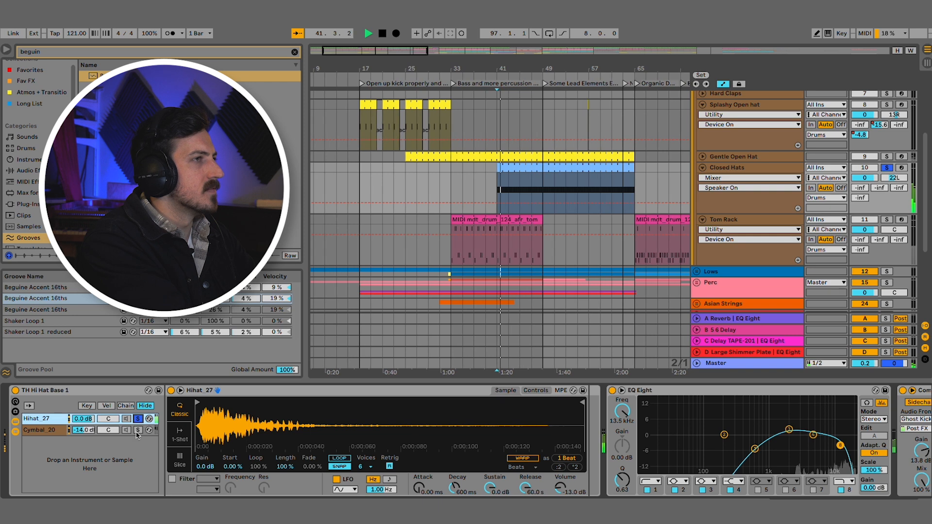
pyautogui.click(138, 430)
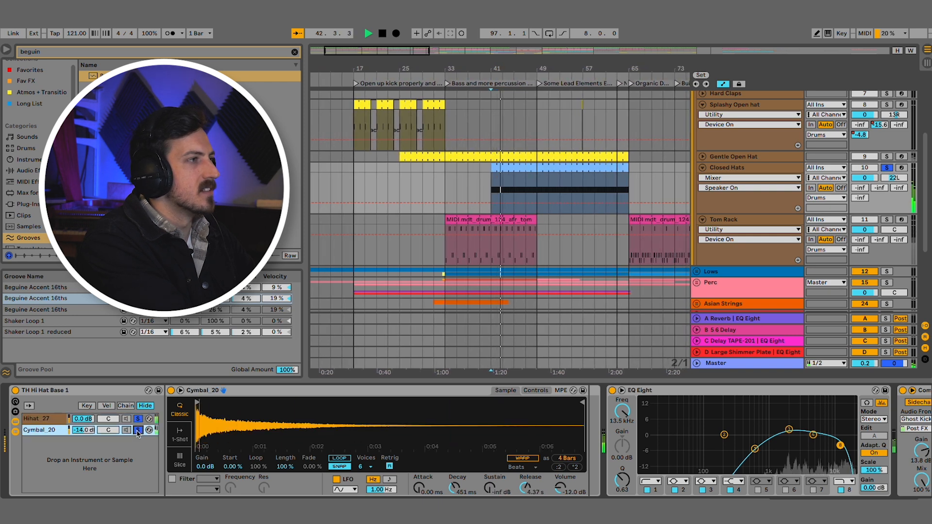
pyautogui.click(139, 420)
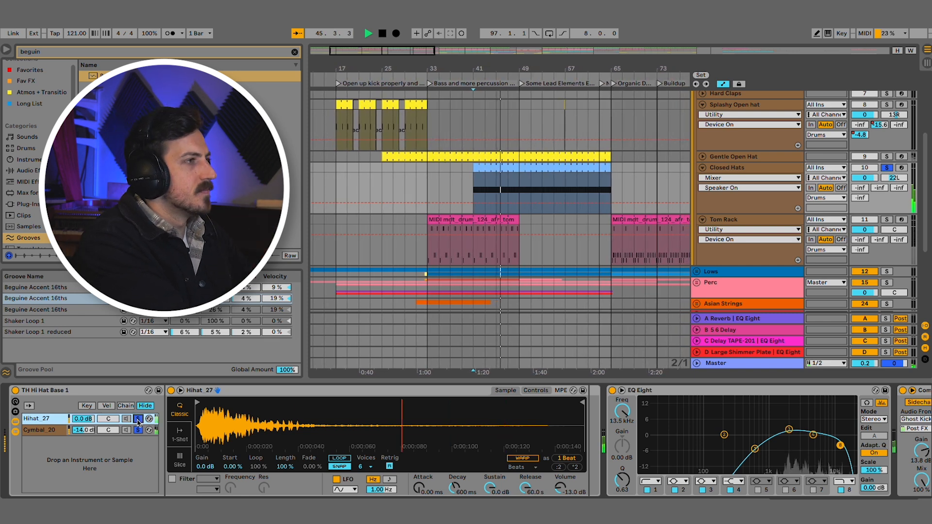
pyautogui.click(139, 430)
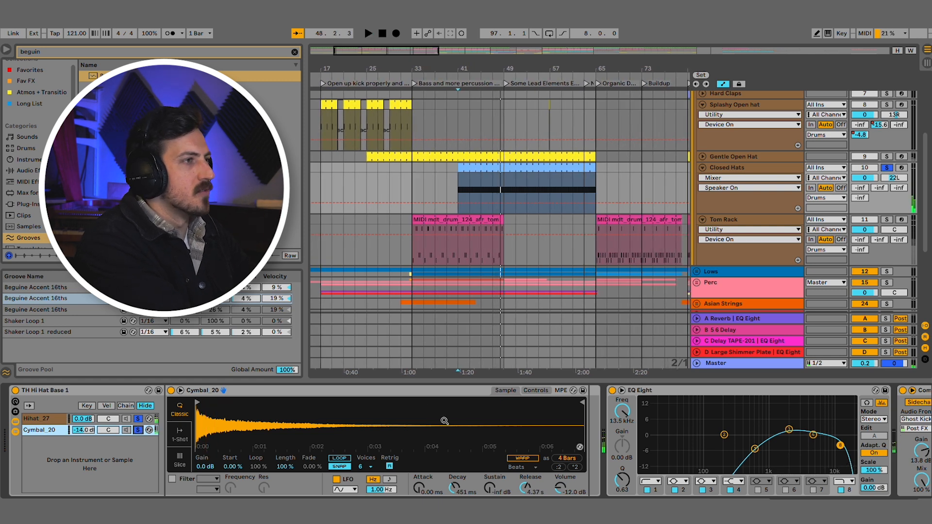
# - Play the Closed Hats from bar 41 and bypass their sidechain Compressor to compare the sound
pyautogui.hscroll(10, 445, 420)
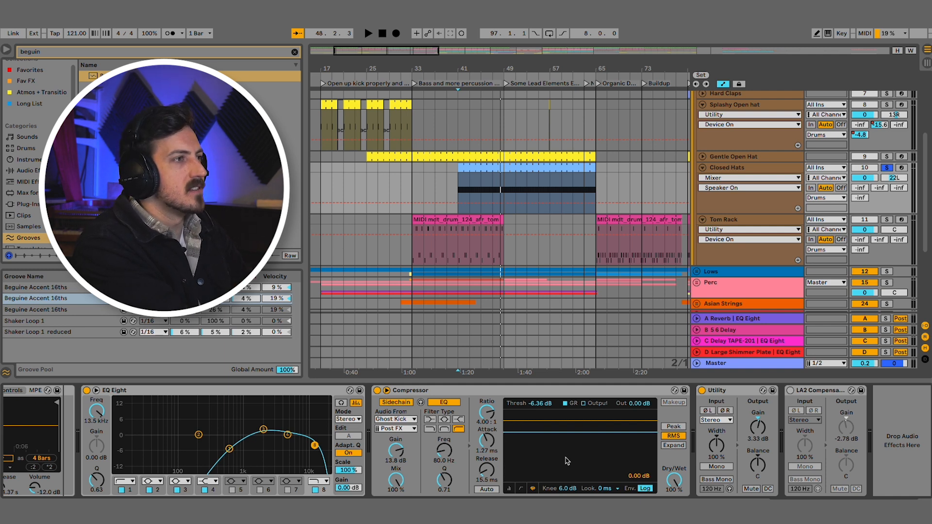
pyautogui.press('space')
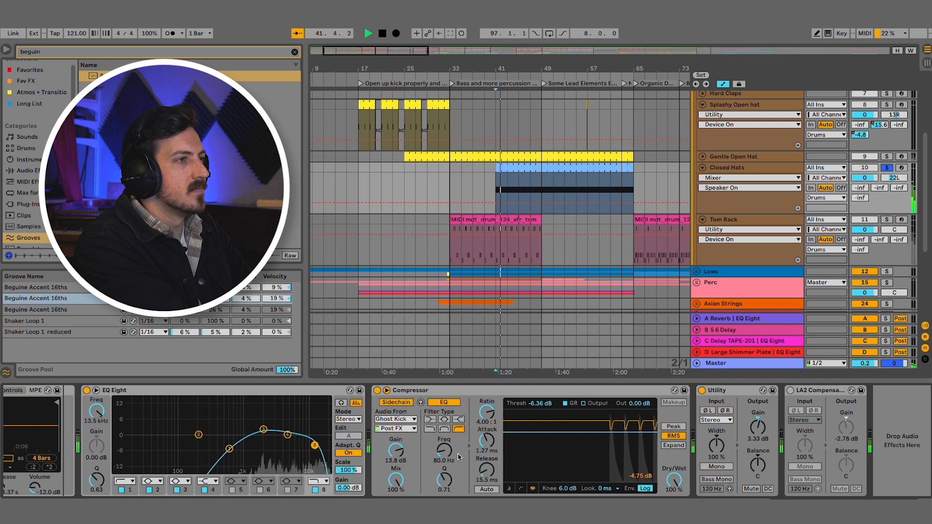
pyautogui.click(378, 391)
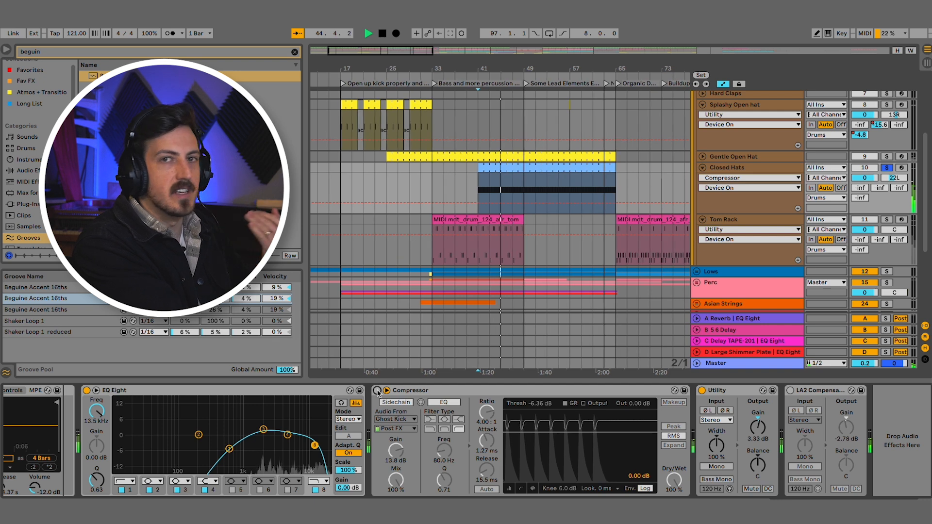
pyautogui.press('space')
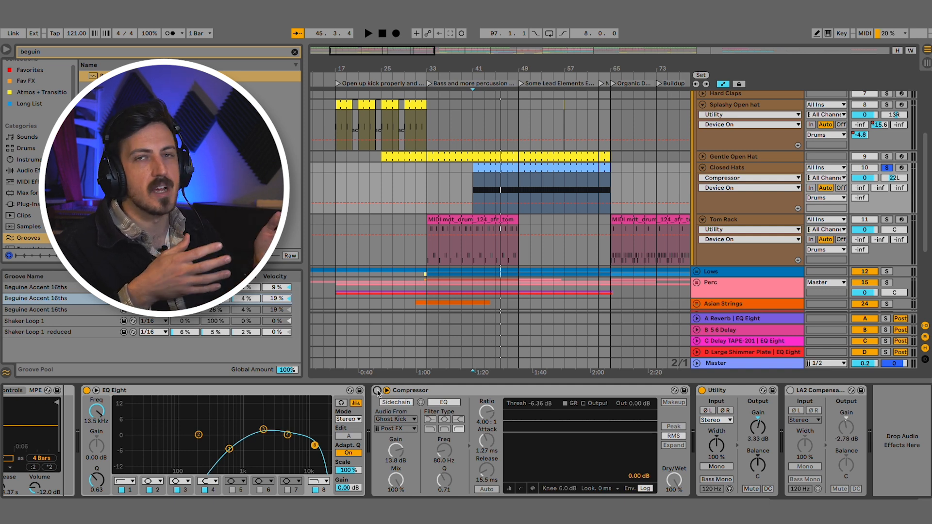
# - Open the Closed Hats MIDI clip that begins at bar 41 and inspect its groove setting
pyautogui.doubleClick(504, 168)
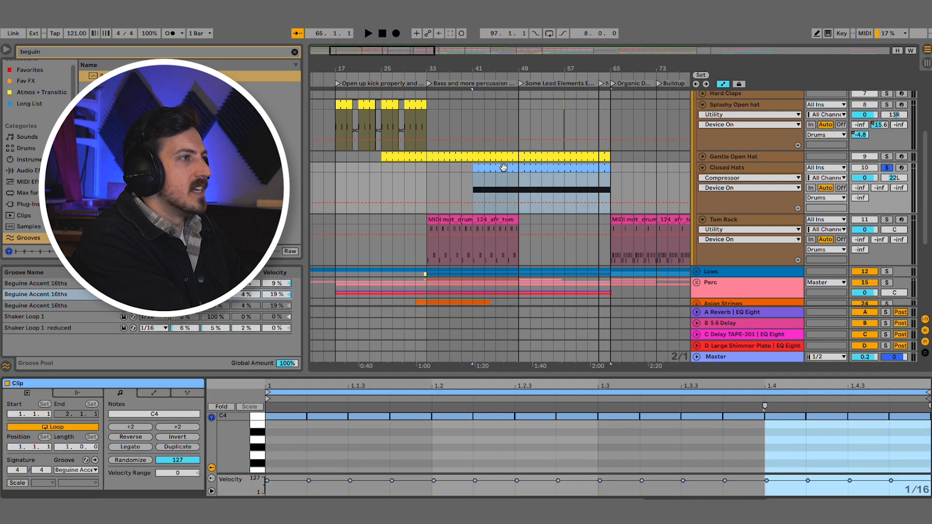
pyautogui.click(82, 470)
pyautogui.click(81, 470)
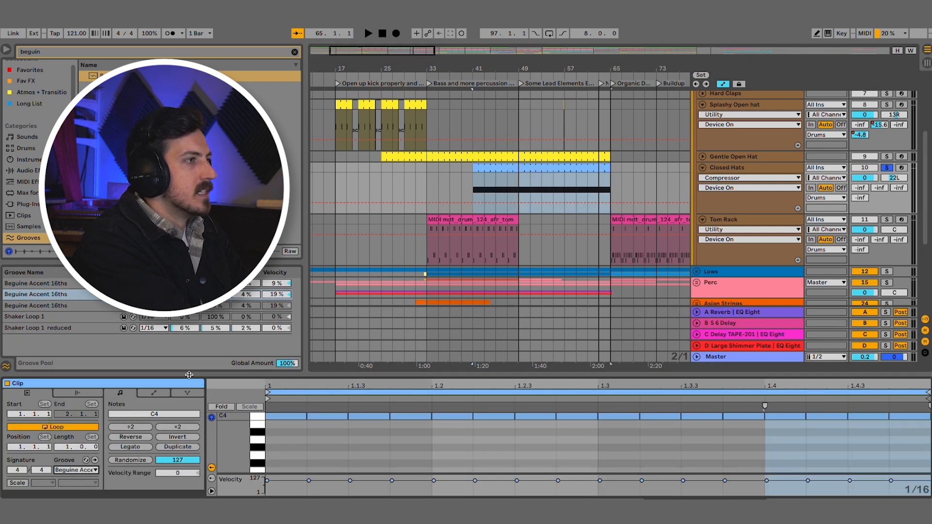
# - Play the Closed Hats from bar 41 with the sidechain Compressor on, its release at 308 ms and threshold at -19.2 dB, and check its sidechain source
pyautogui.click(473, 186)
pyautogui.press('space')
pyautogui.doubleClick(730, 168)
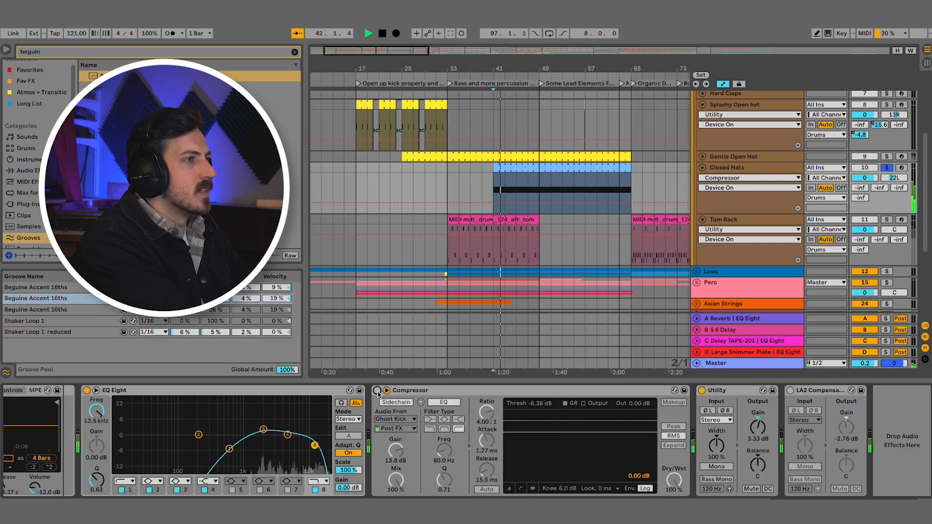
pyautogui.moveTo(487, 469)
pyautogui.mouseDown()
pyautogui.moveTo(486, 449)
pyautogui.moveTo(489, 465)
pyautogui.mouseUp()
pyautogui.moveTo(551, 433); pyautogui.dragTo(547, 455)
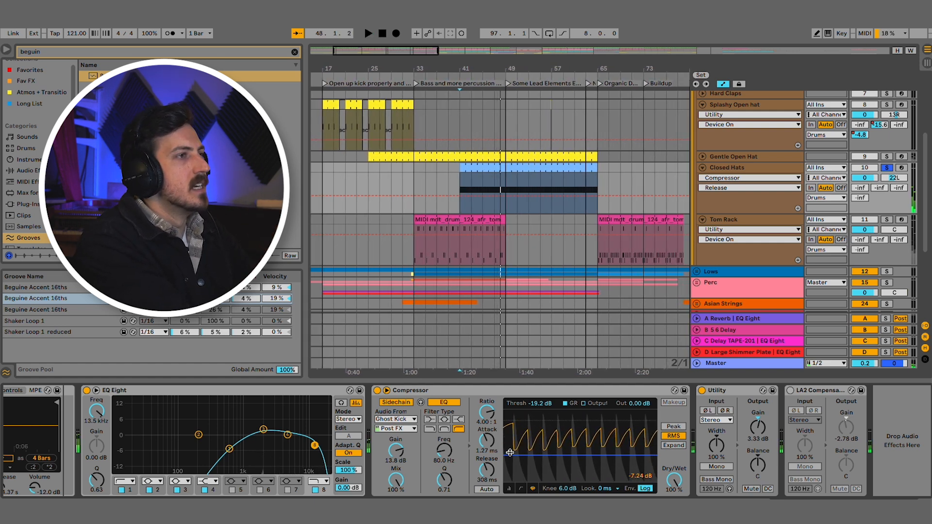
pyautogui.click(407, 419)
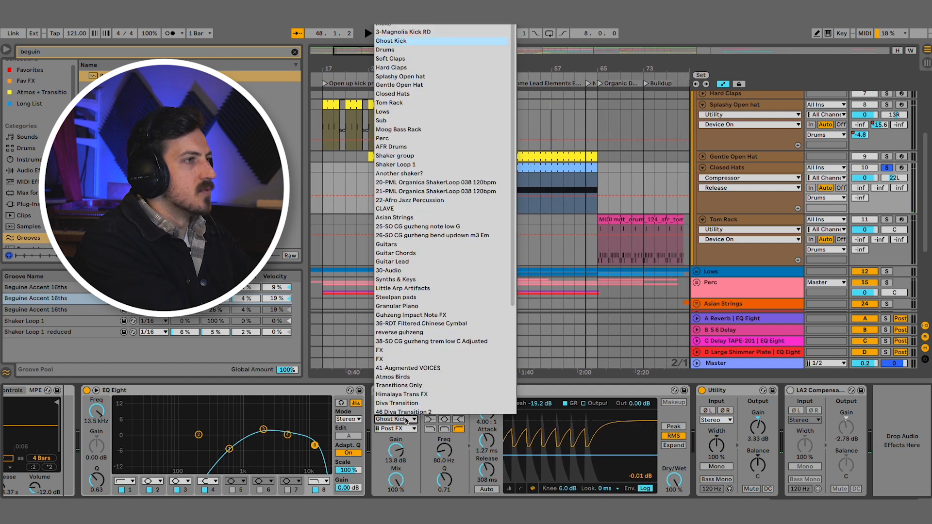
pyautogui.click(407, 421)
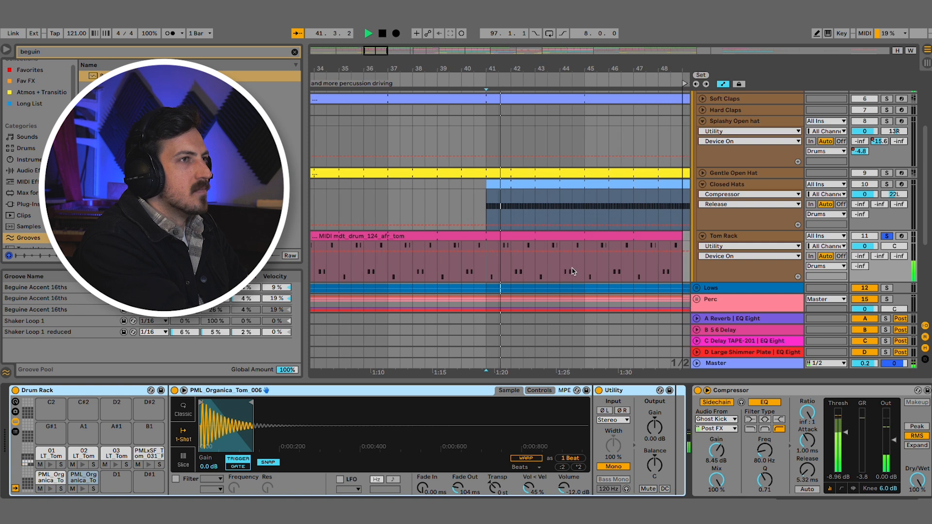
# - Solo the Kicks and Lows along with the Tom Rack and play them from bar 41
pyautogui.scroll(3, 884, 238)
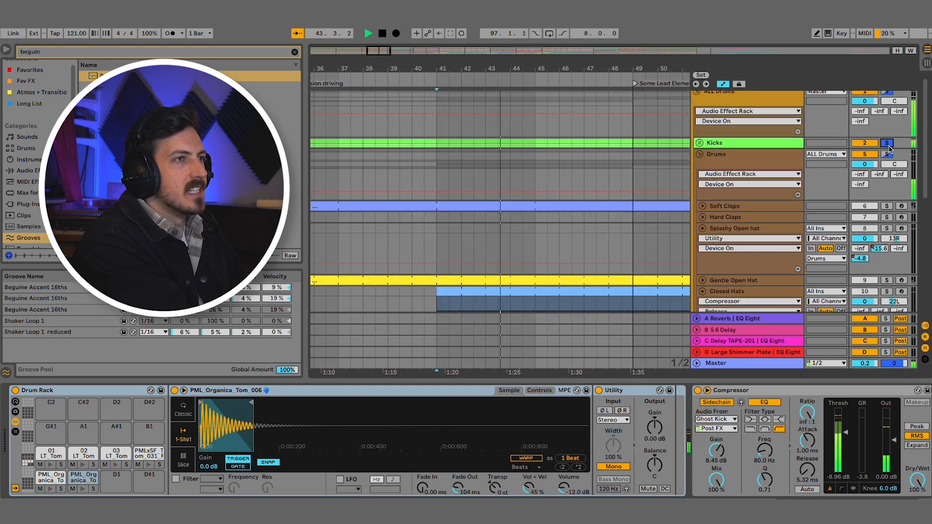
pyautogui.scroll(-5, 890, 184)
pyautogui.click(887, 194)
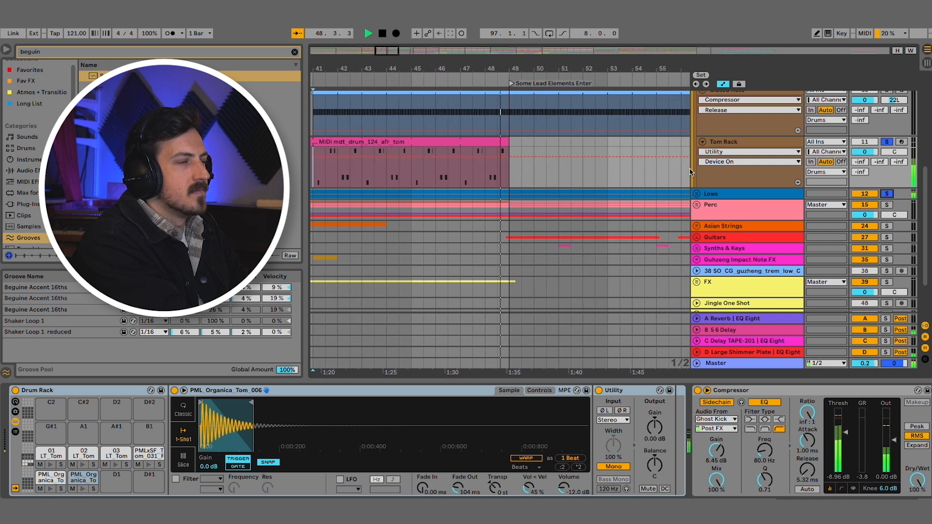
pyautogui.press('space')
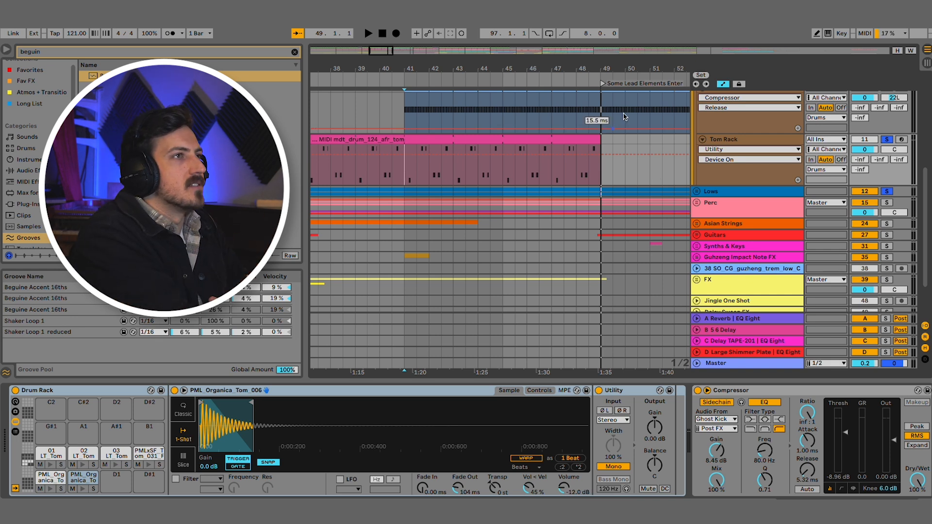
pyautogui.click(727, 141)
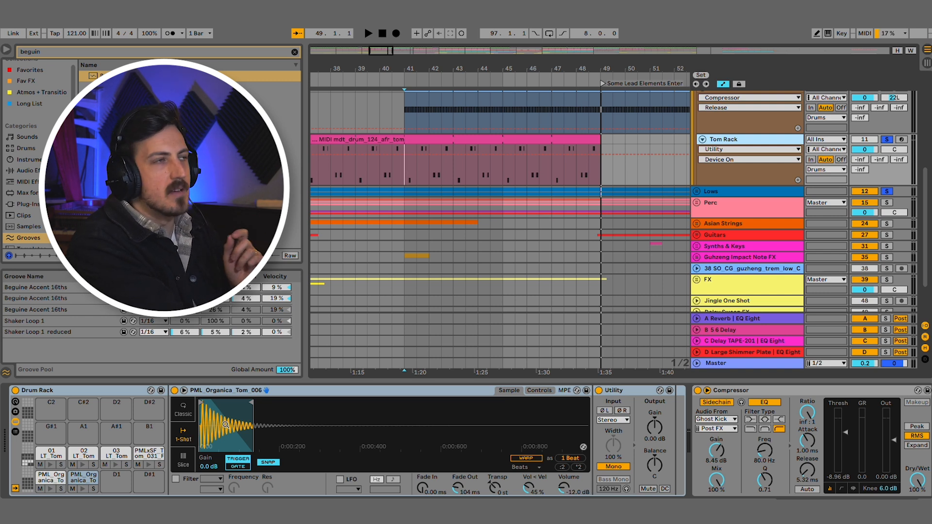
pyautogui.press('space')
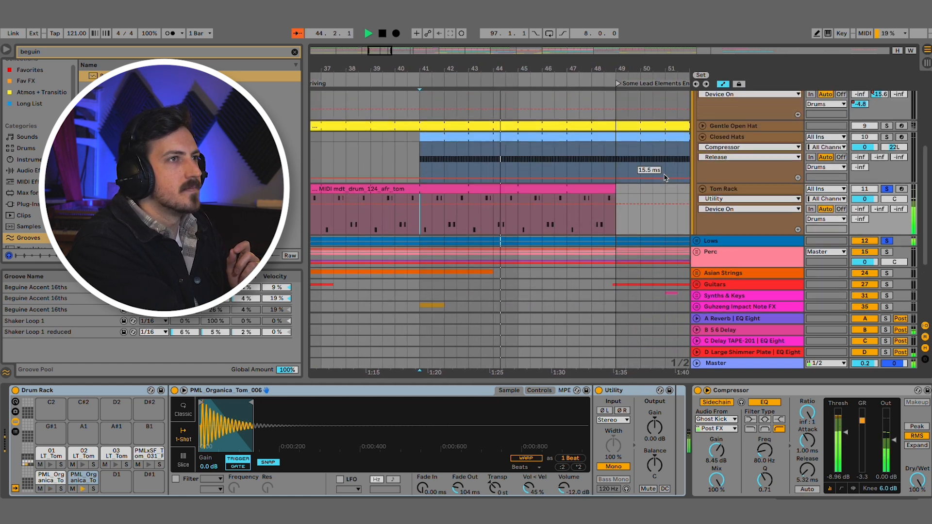
# - Solo the Perc group together with the Kicks and play the High energy but variation section from bar 97
pyautogui.scroll(4, 664, 177)
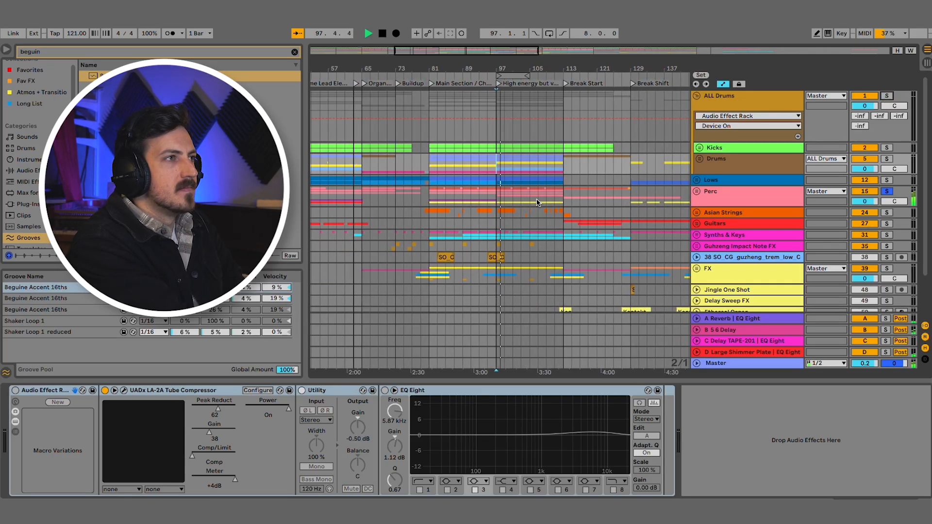
pyautogui.press('+')
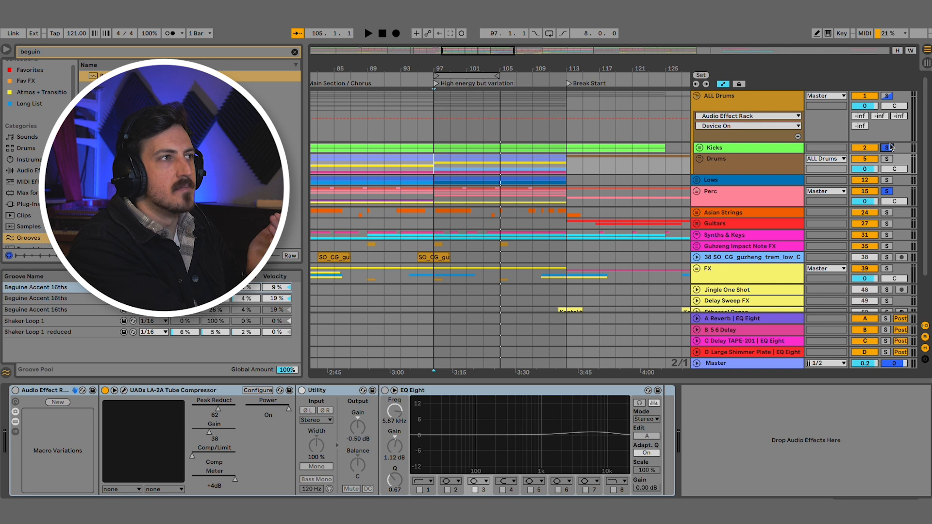
pyautogui.press('space')
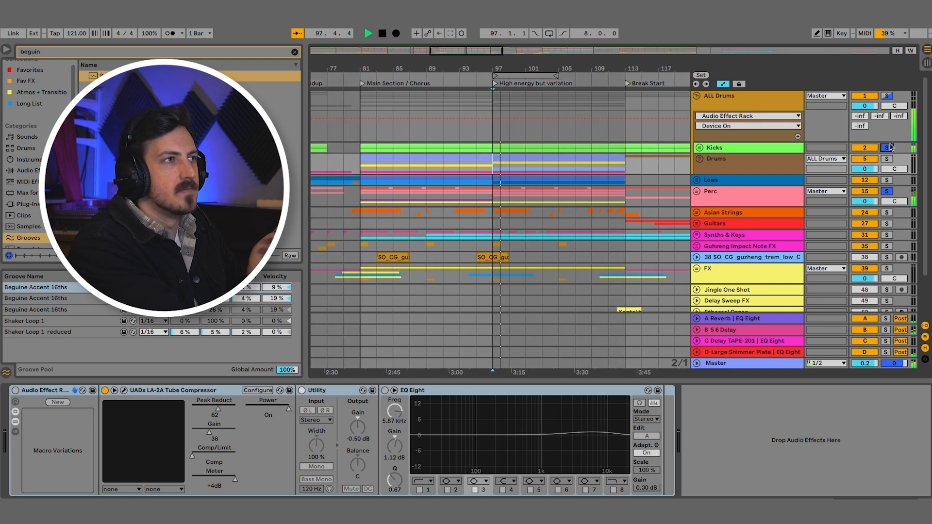
# - Unfold the Perc group and play it soloed without the Kicks from the High energy but variation section at bar 97
pyautogui.press('space')
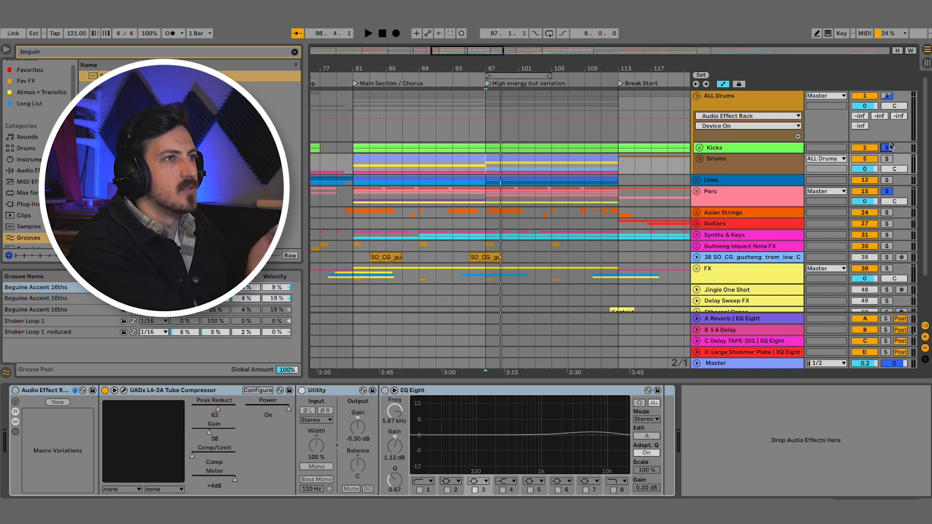
pyautogui.click(697, 192)
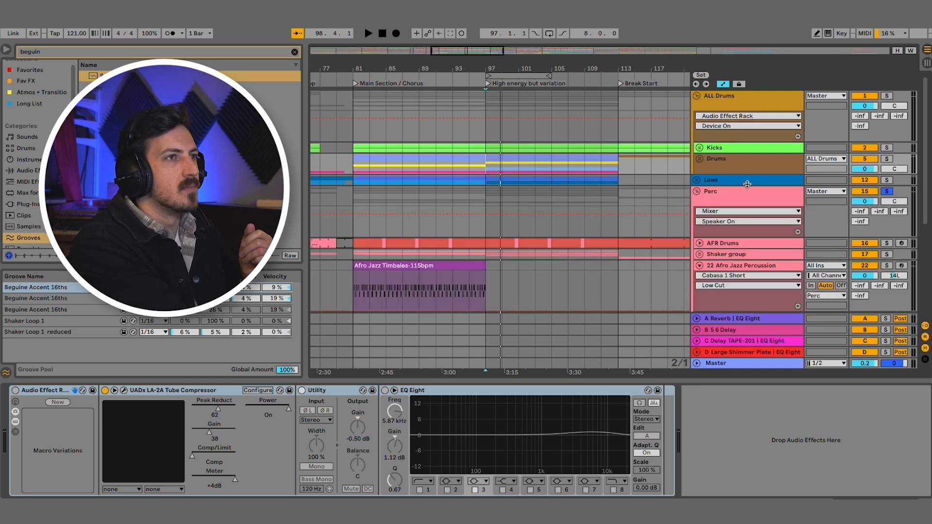
pyautogui.scroll(-5, 632, 209)
pyautogui.press('space')
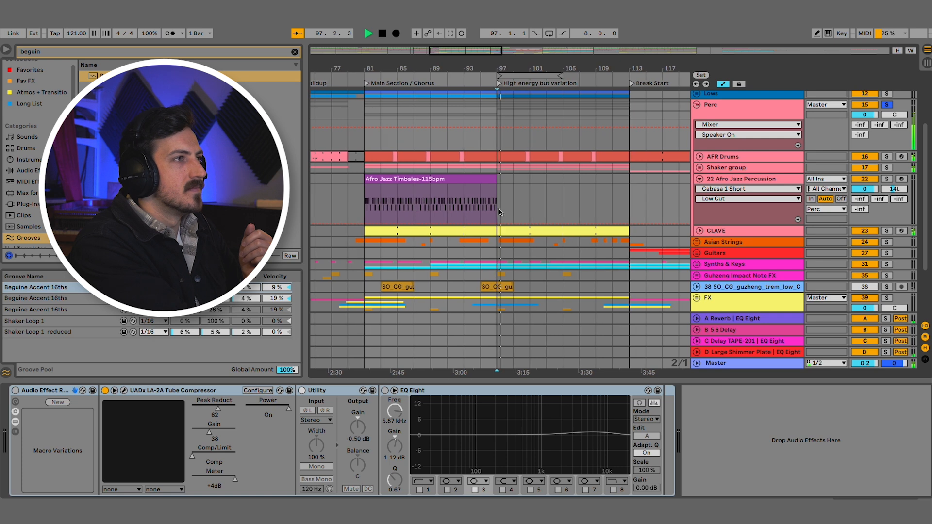
pyautogui.hscroll(-5, 480, 172)
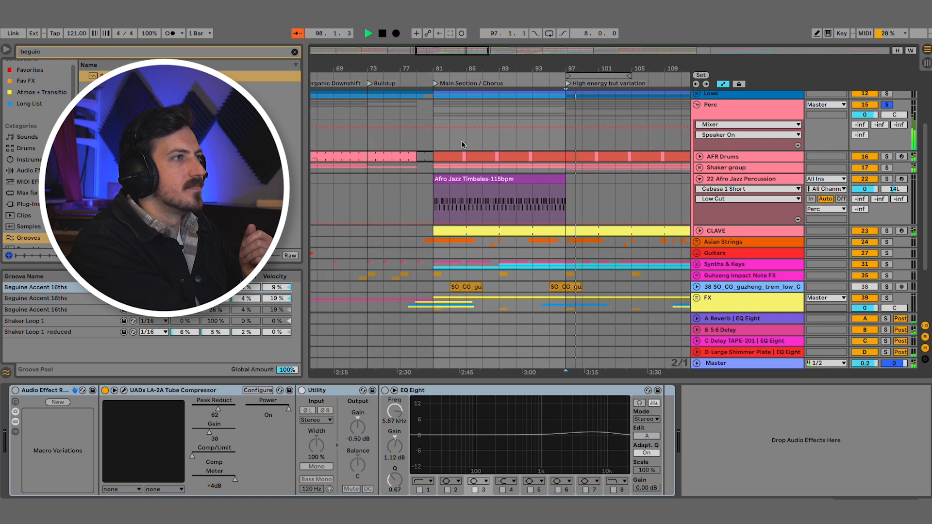
pyautogui.click(435, 141)
pyautogui.press('space')
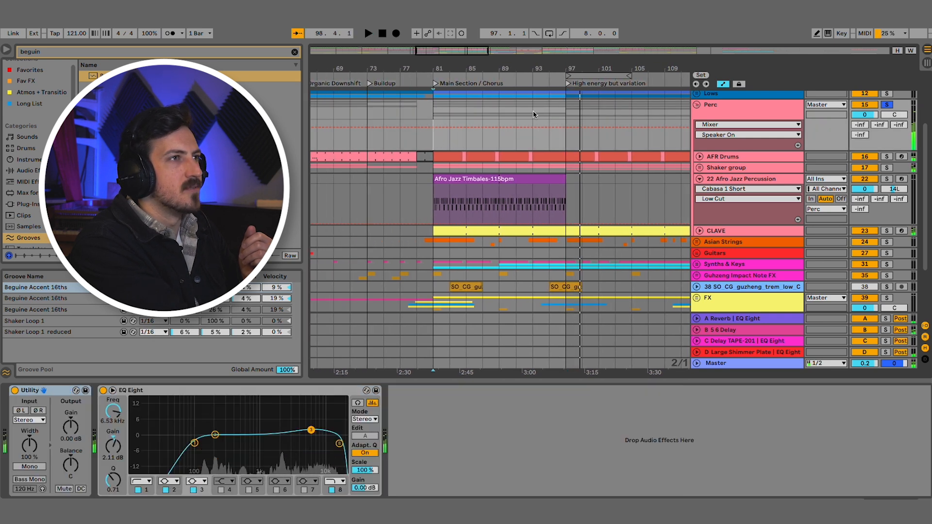
# - View the AFR Drums device chain, unfold the track and play the soloed Perc group from bar 81
pyautogui.click(718, 159)
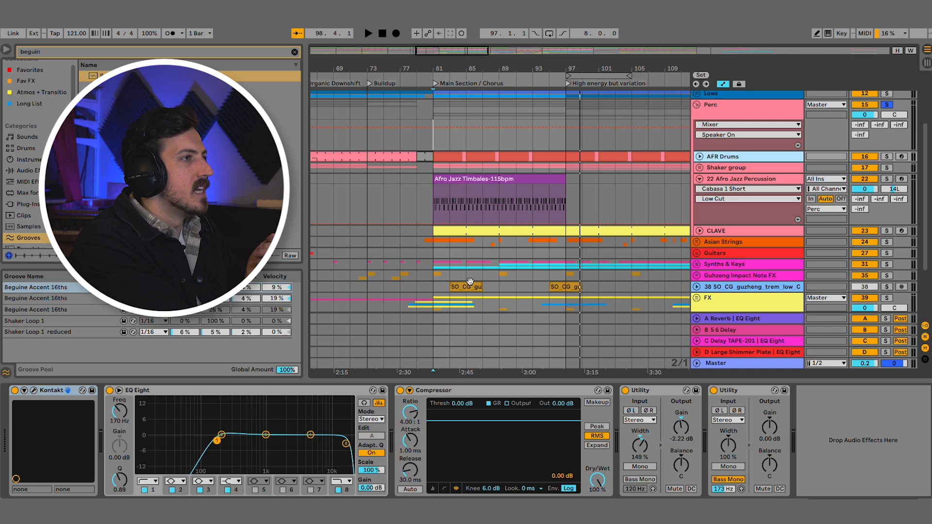
pyautogui.click(432, 197)
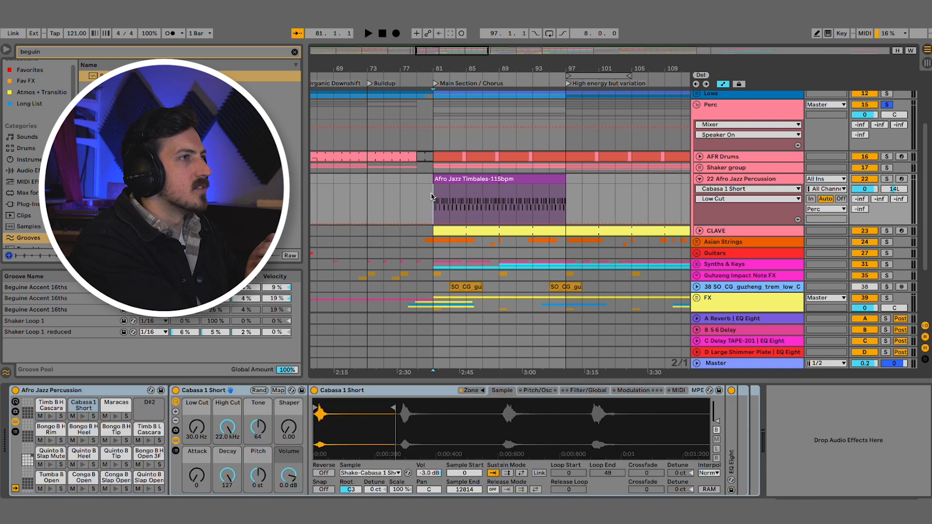
pyautogui.click(700, 157)
pyautogui.keyDown('ctrl'); pyautogui.scroll(3, 460, 192); pyautogui.keyUp('ctrl')
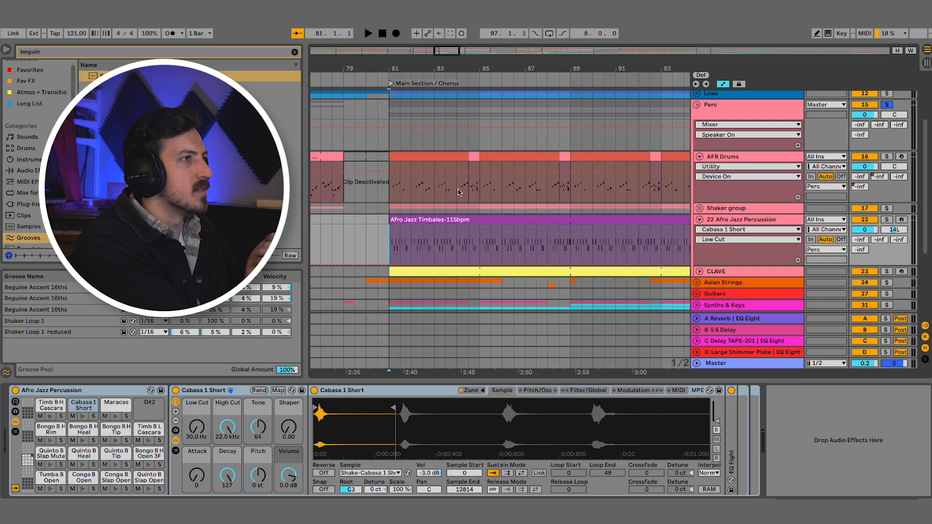
pyautogui.click(391, 190)
pyautogui.press('space')
pyautogui.keyDown('ctrl'); pyautogui.scroll(3, 391, 191); pyautogui.keyUp('ctrl')
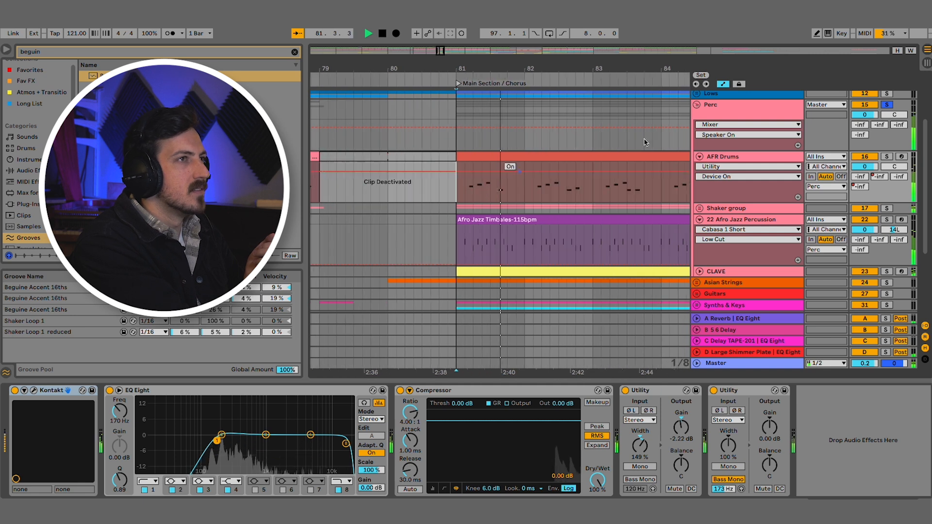
# - Solo the AFR Drums track and play it from the start of the Main Section / Chorus
pyautogui.click(883, 160)
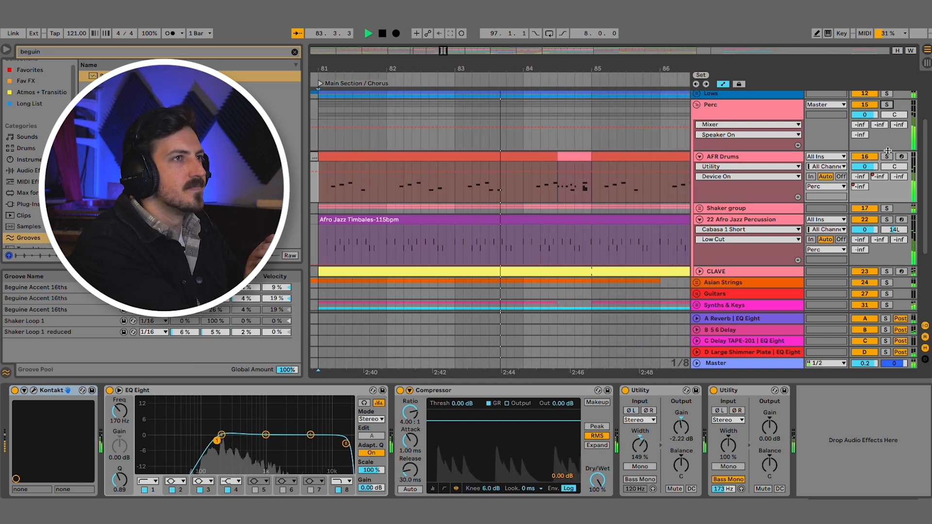
pyautogui.press('space')
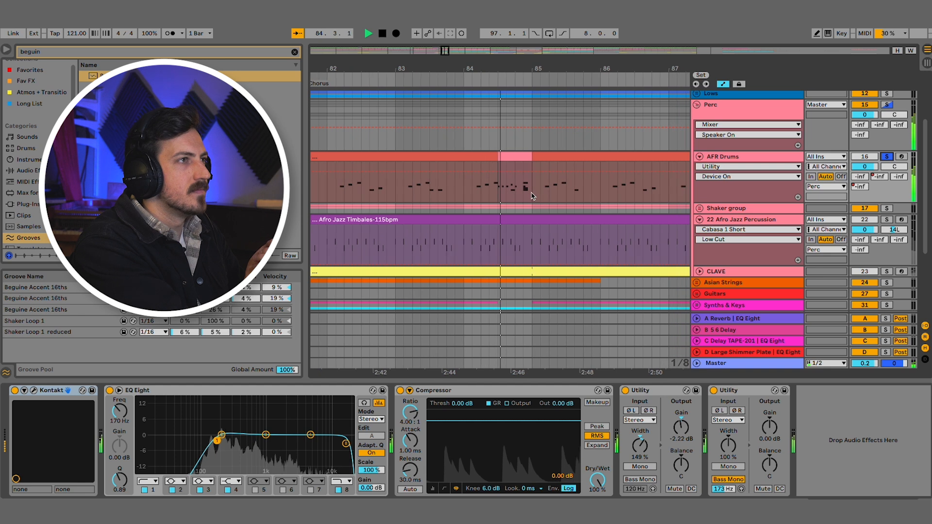
pyautogui.press('space')
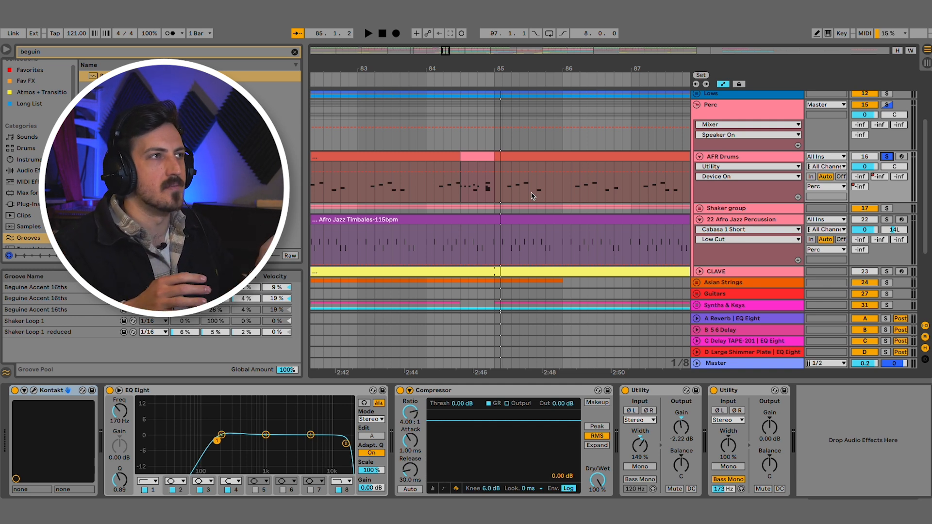
# - Unfold the Drums group, solo the Tom Rack together with the AFR Drums and play both from bar 81
pyautogui.scroll(-2, 533, 196)
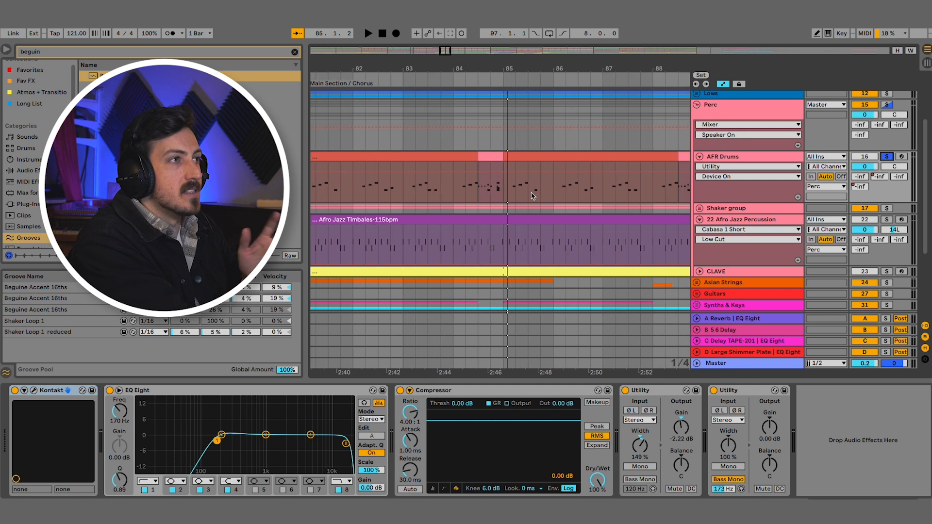
pyautogui.scroll(-2, 533, 196)
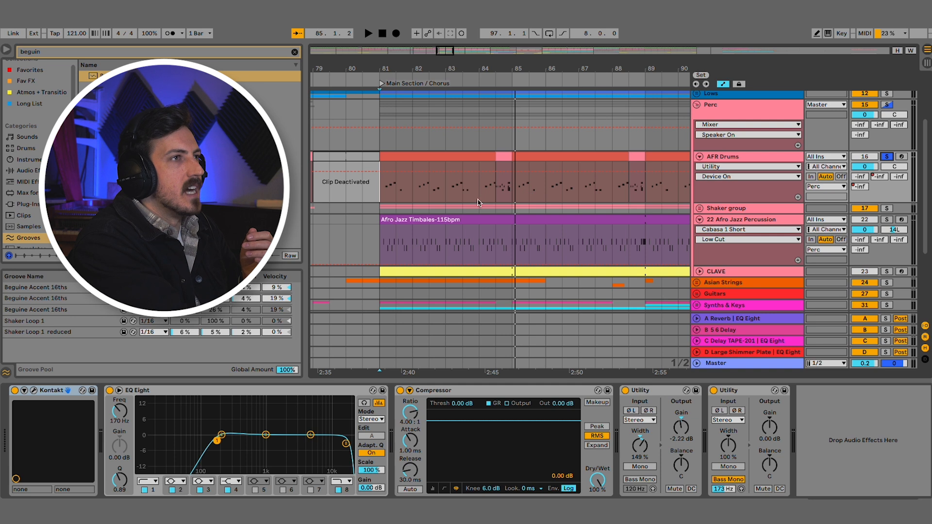
pyautogui.scroll(2, 474, 192)
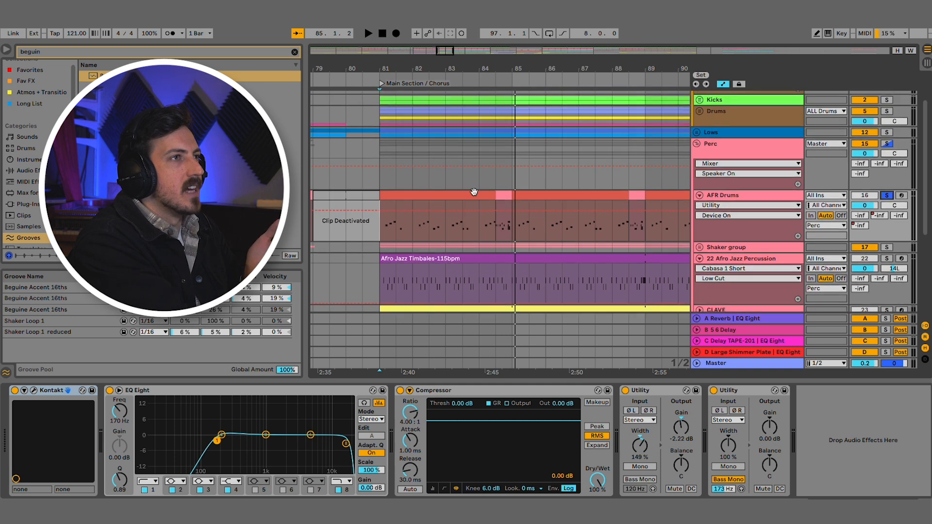
pyautogui.click(699, 112)
pyautogui.scroll(-5, 713, 189)
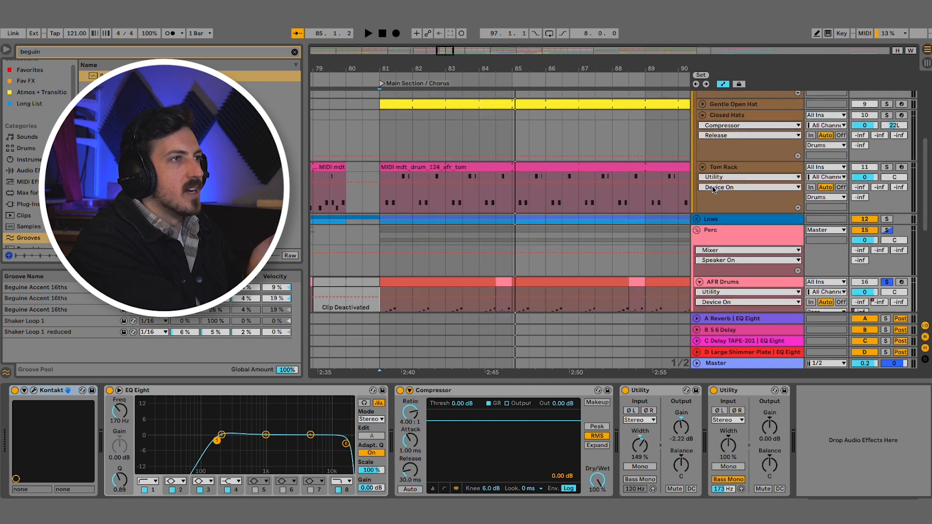
pyautogui.press('space')
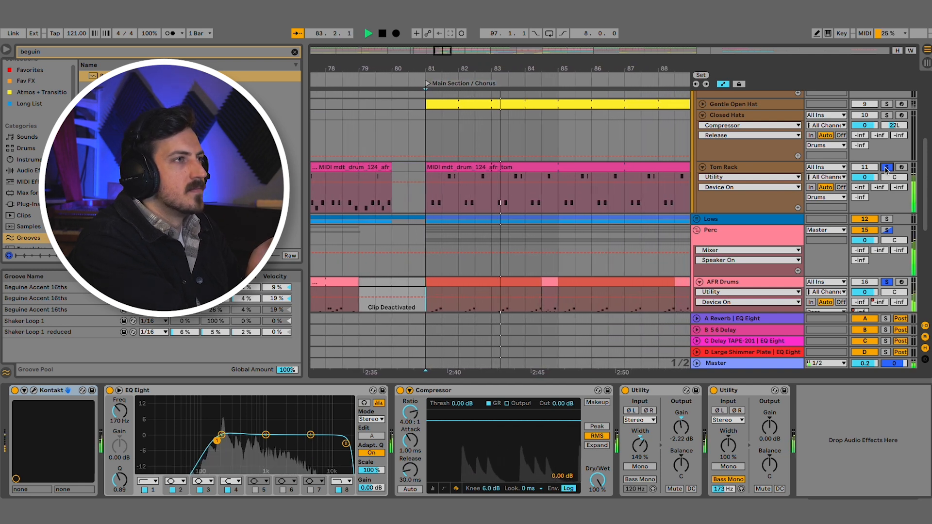
# - Unfold the Shaker group, solo it with the Tom Rack in place of the AFR Drums, and play from bar 81
pyautogui.scroll(-3, 558, 224)
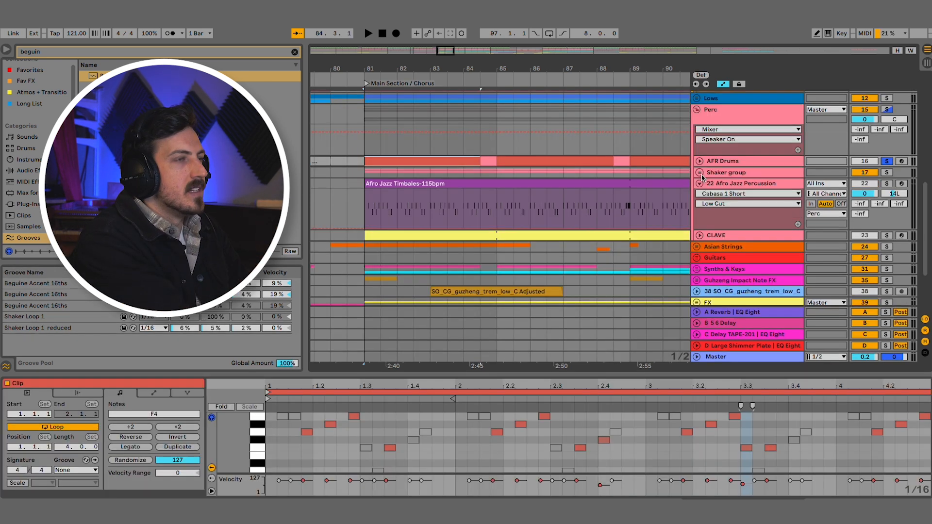
pyautogui.click(699, 173)
pyautogui.scroll(-3, 744, 184)
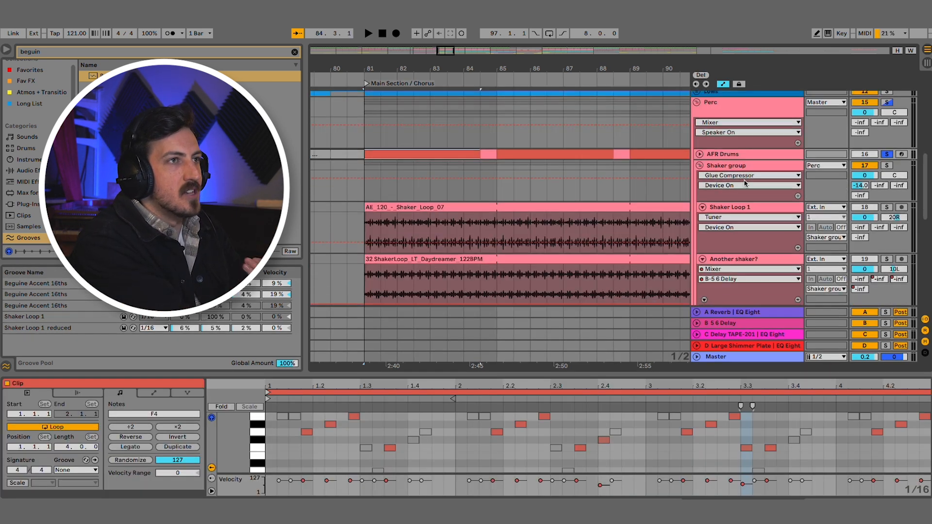
pyautogui.scroll(3, 748, 183)
pyautogui.click(888, 159)
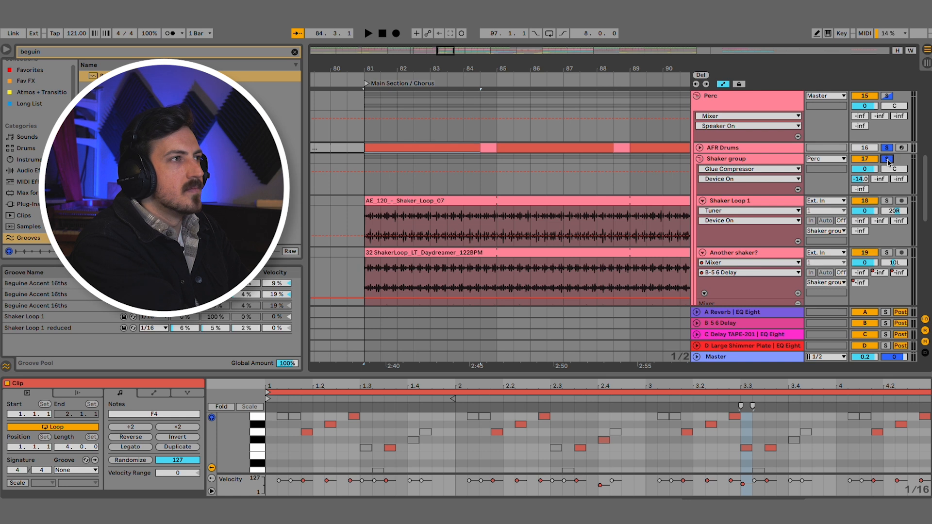
pyautogui.click(365, 190)
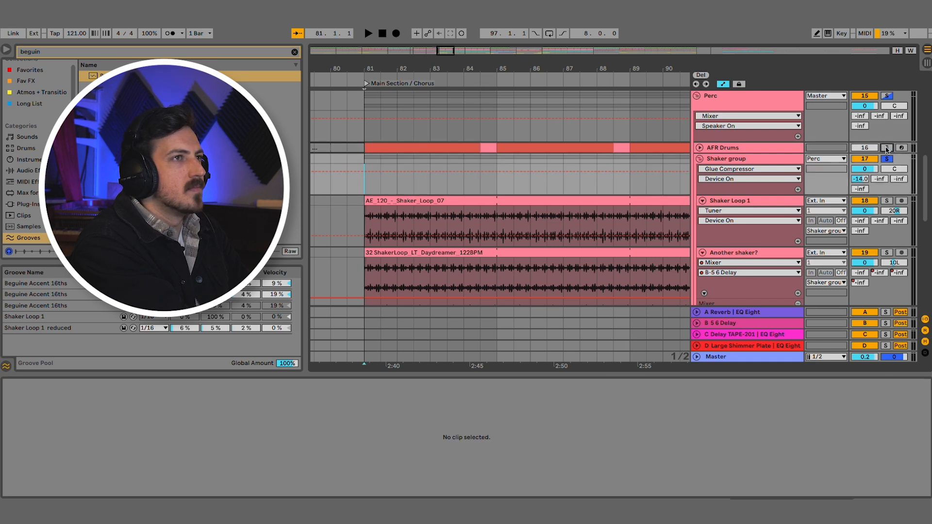
pyautogui.press('space')
pyautogui.scroll(3, 817, 165)
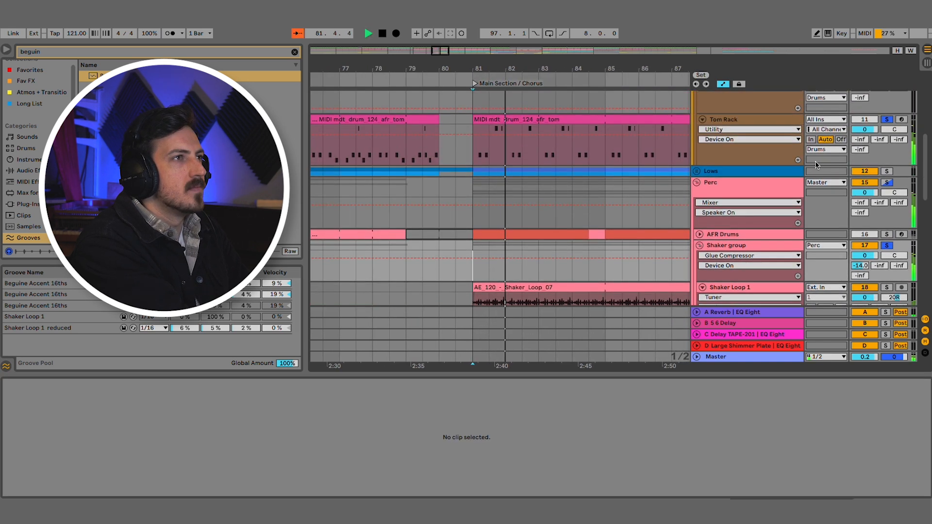
pyautogui.scroll(-5, 488, 188)
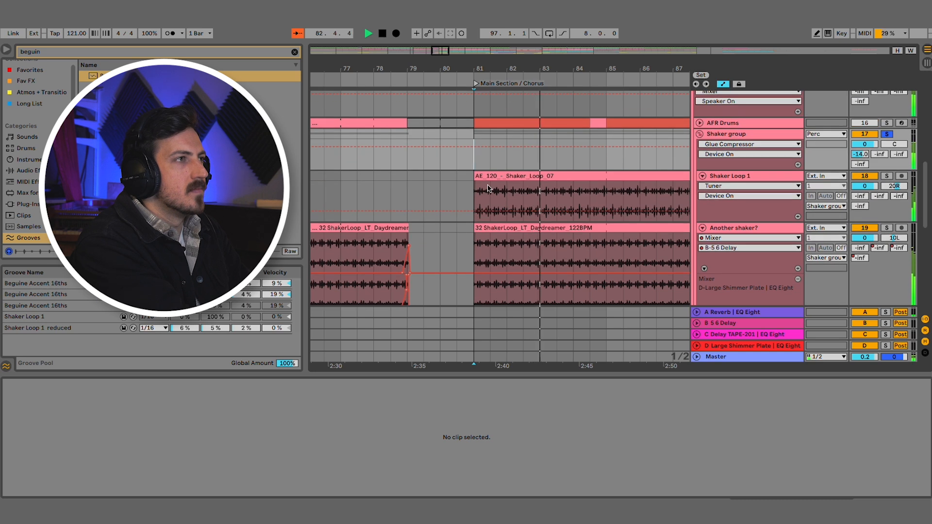
pyautogui.press('space')
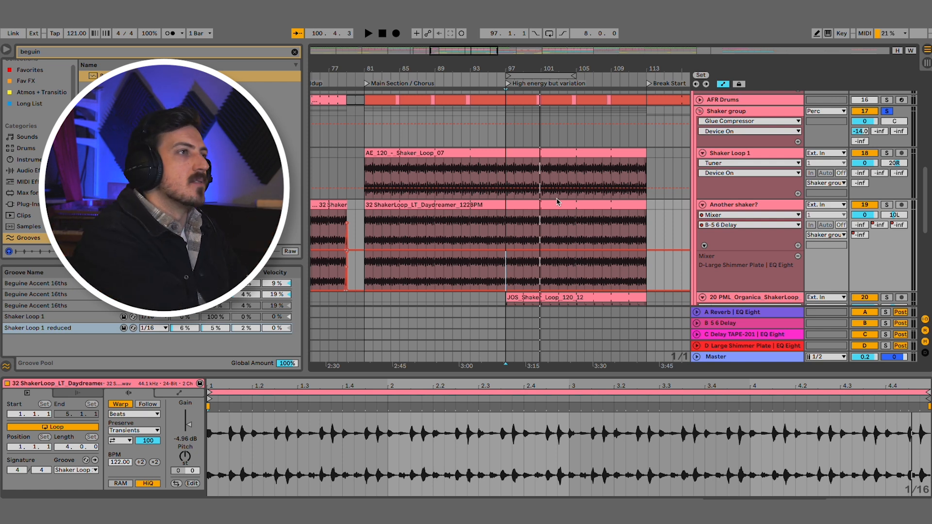
# - Play the soloed Shaker group from the High energy but variation section at bar 97
pyautogui.click(508, 169)
pyautogui.press('space')
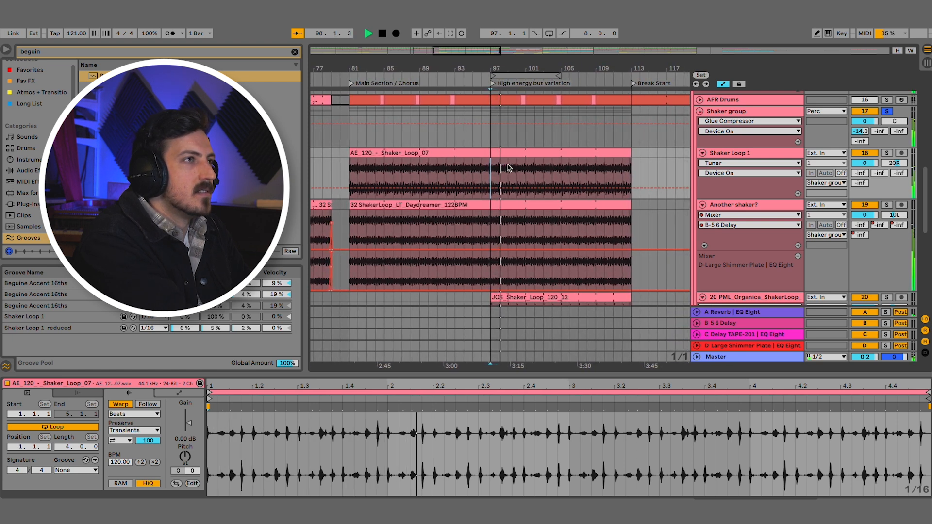
pyautogui.press('space')
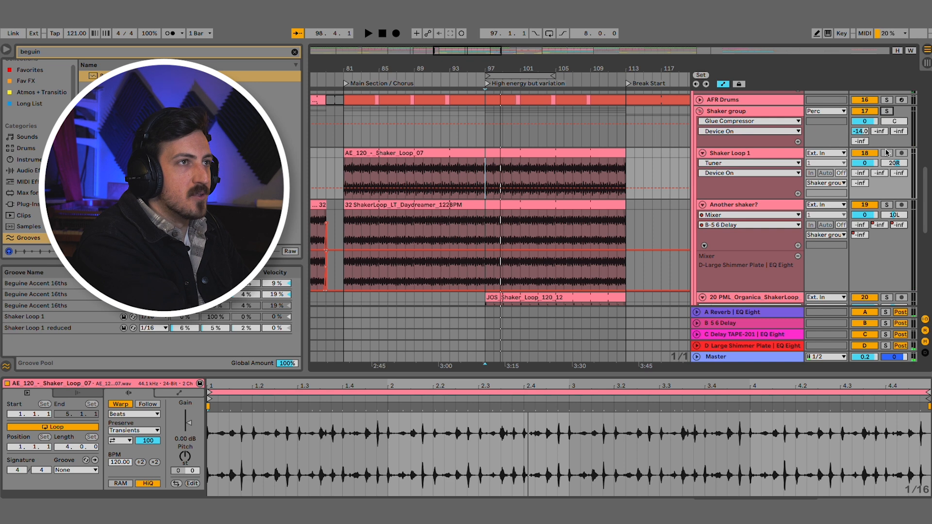
# - Solo Shaker Loop 1, Another shaker? and 20 PML_Organica_ShakerLoop one after another during playback from bar 97, viewing each track's devices
pyautogui.click(887, 153)
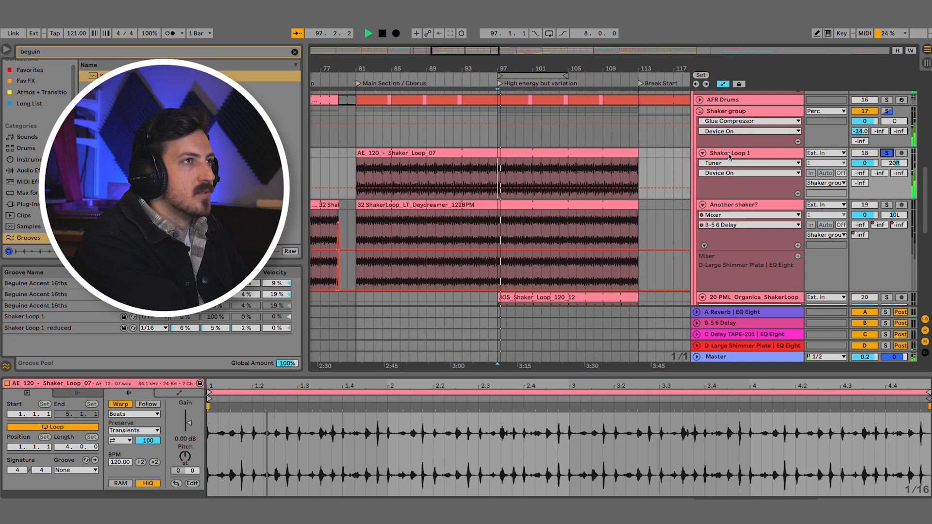
pyautogui.click(728, 155)
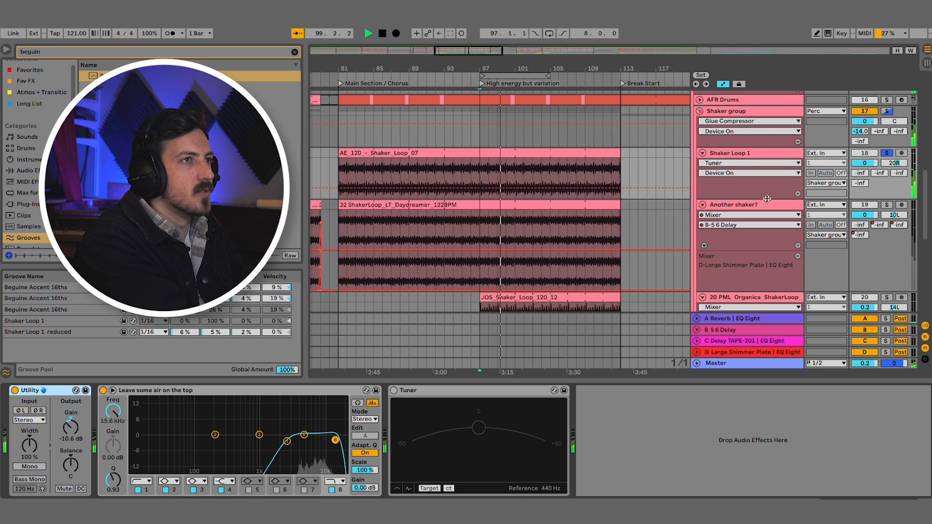
pyautogui.click(887, 206)
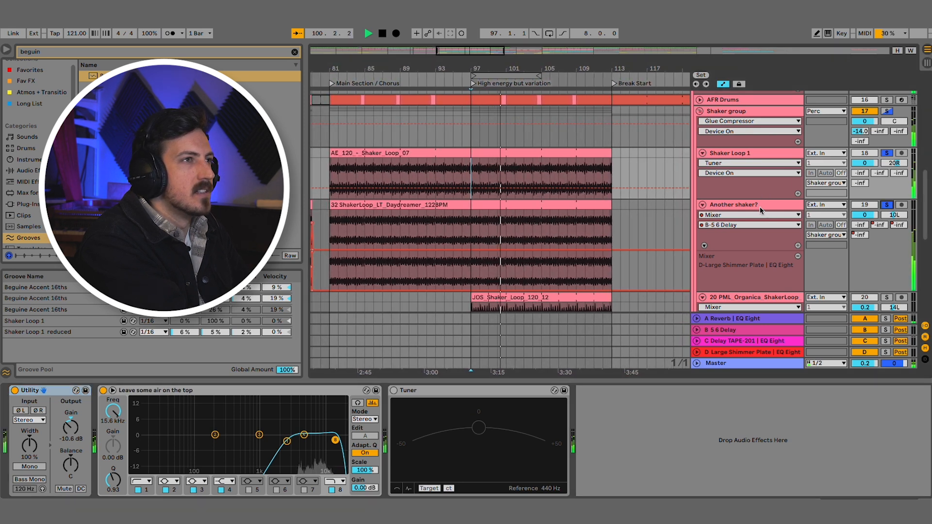
pyautogui.click(760, 209)
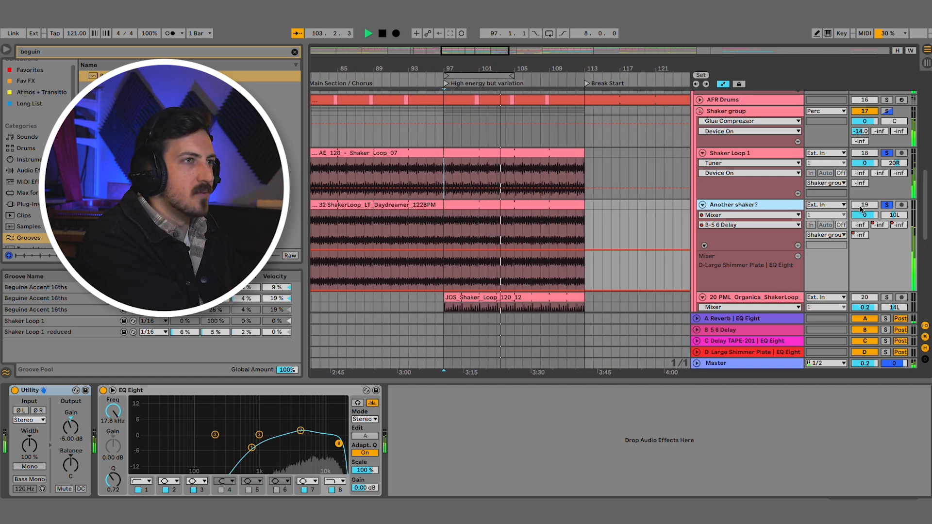
pyautogui.scroll(-5, 889, 206)
pyautogui.click(886, 194)
pyautogui.click(744, 193)
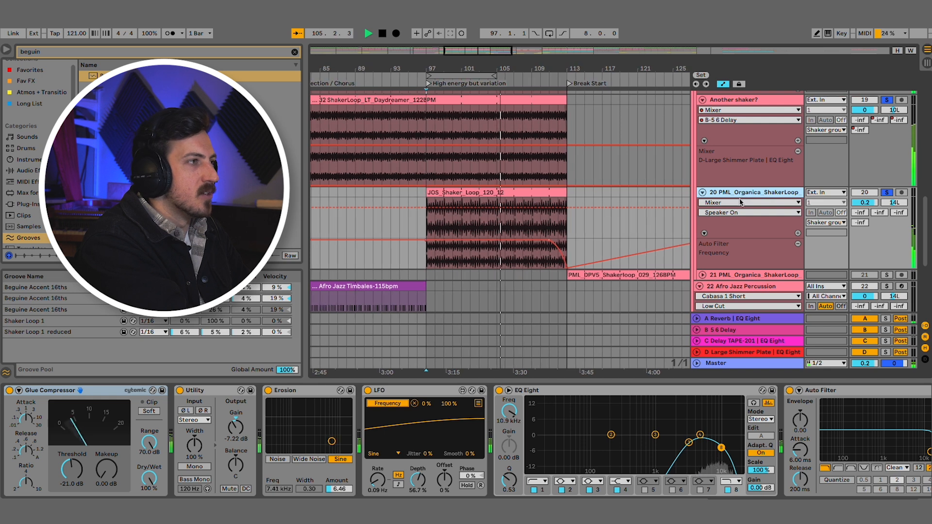
# - Leave only 20 PML_Organica_ShakerLoop soloed and bypass its Glue Compressor during playback
pyautogui.scroll(4, 895, 135)
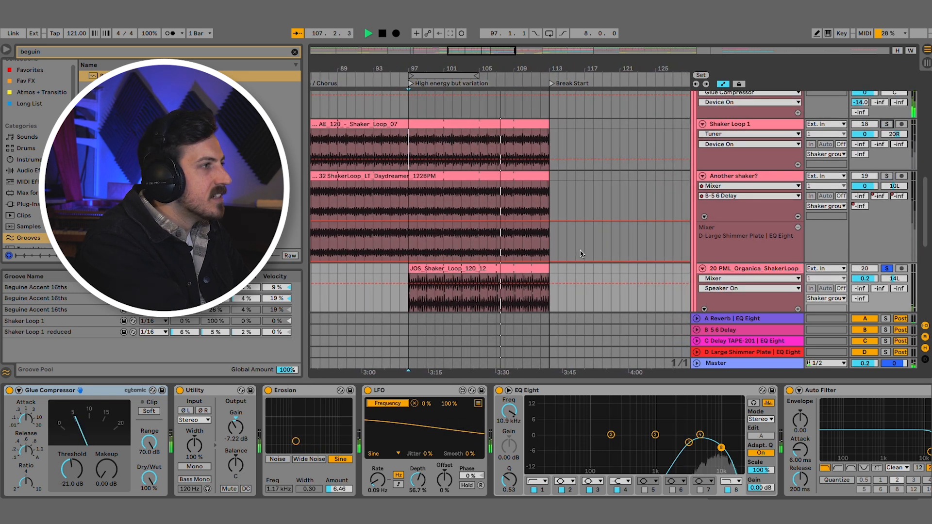
pyautogui.scroll(-3, 582, 254)
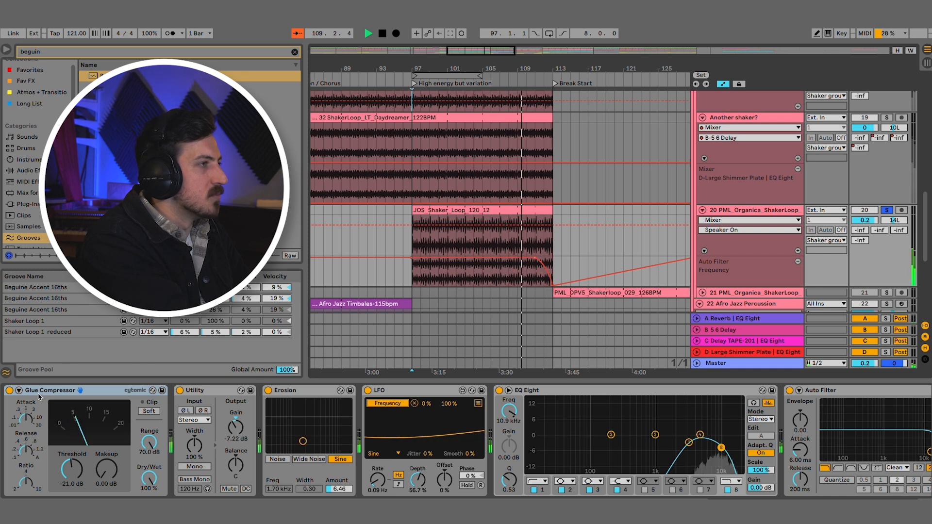
pyautogui.click(10, 391)
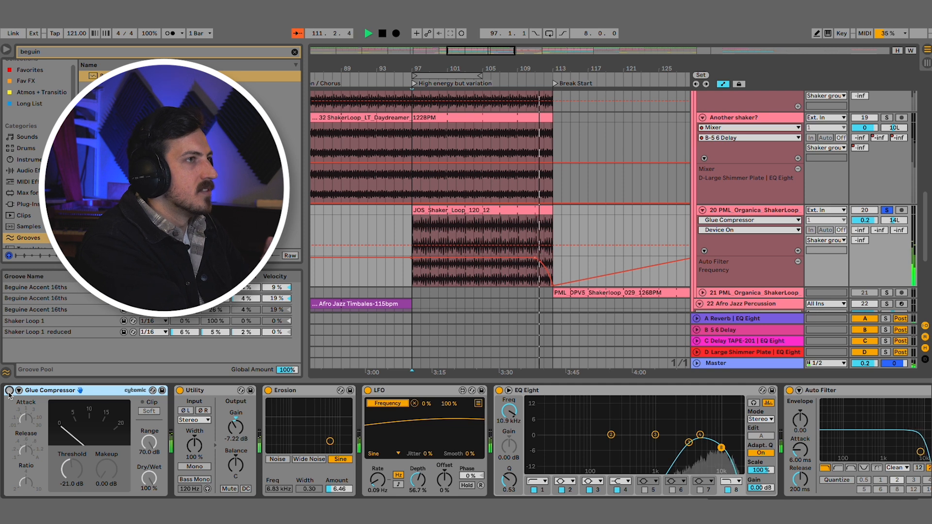
pyautogui.press('space')
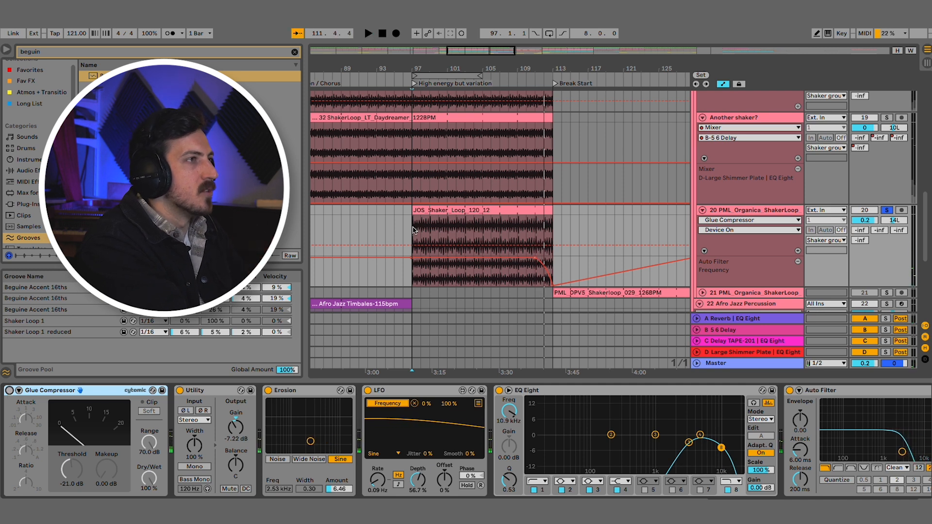
# - Play the soloed 20 PML_Organica_ShakerLoop from bar 97, re-enable its Glue Compressor and view the rest of its device chain
pyautogui.press('space')
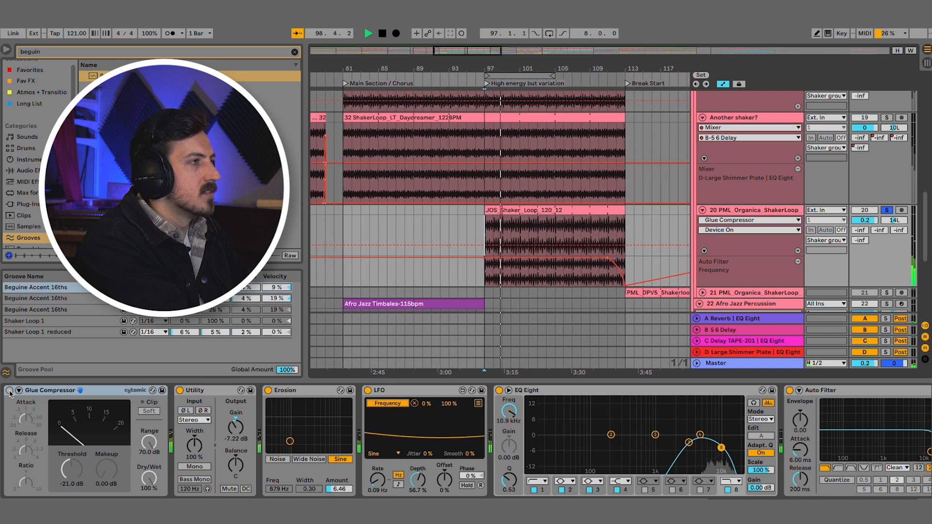
pyautogui.press('space')
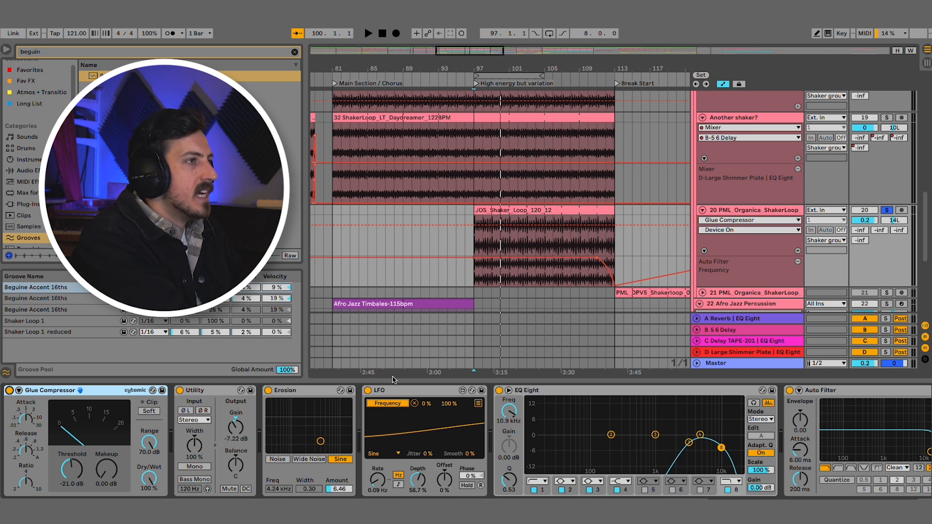
pyautogui.hscroll(2, 327, 412)
pyautogui.press('space')
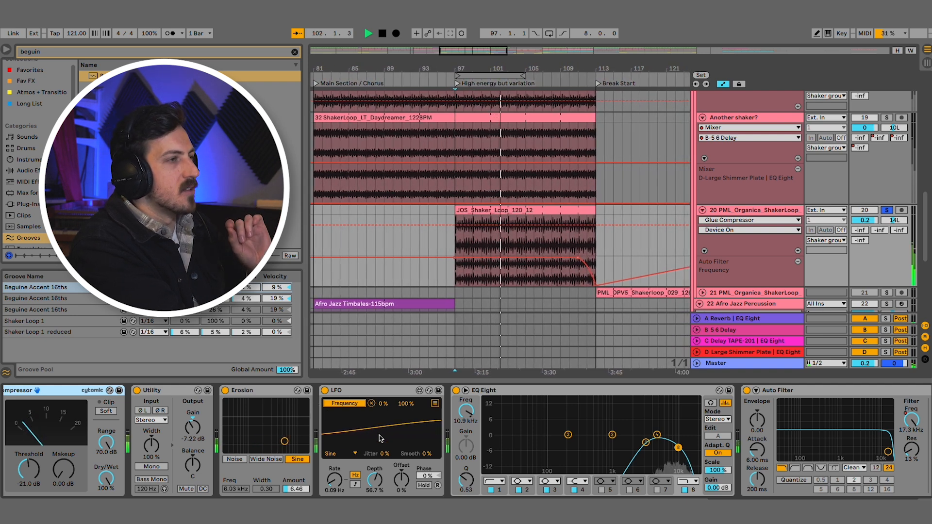
pyautogui.hscroll(3, 405, 441)
pyautogui.press('space')
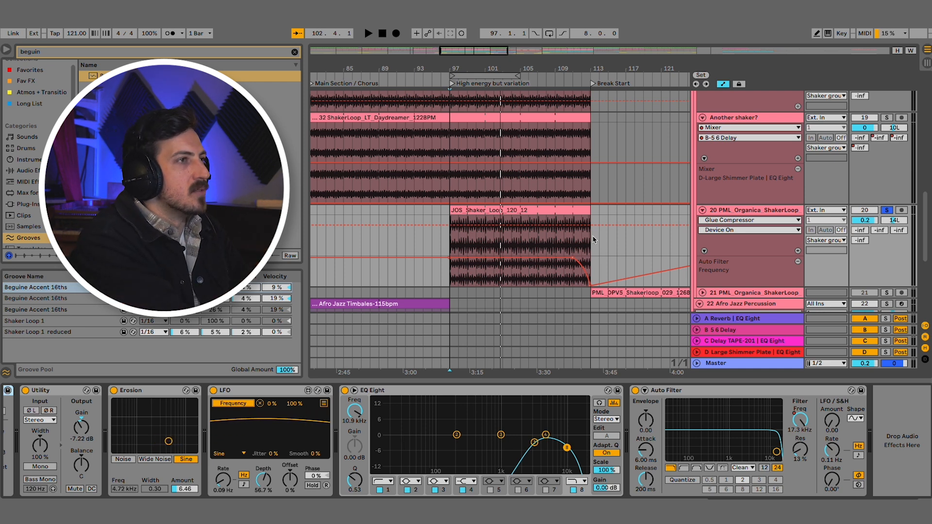
# - Play the soloed shaker loop from bar 111 through its Auto Filter frequency automation leading into Break Start
pyautogui.hscroll(3, 594, 240)
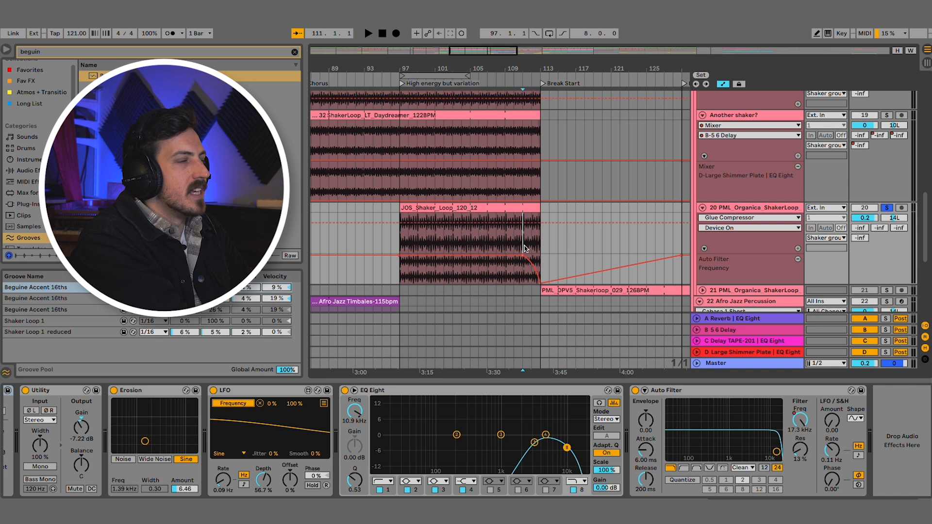
pyautogui.scroll(5, 525, 249)
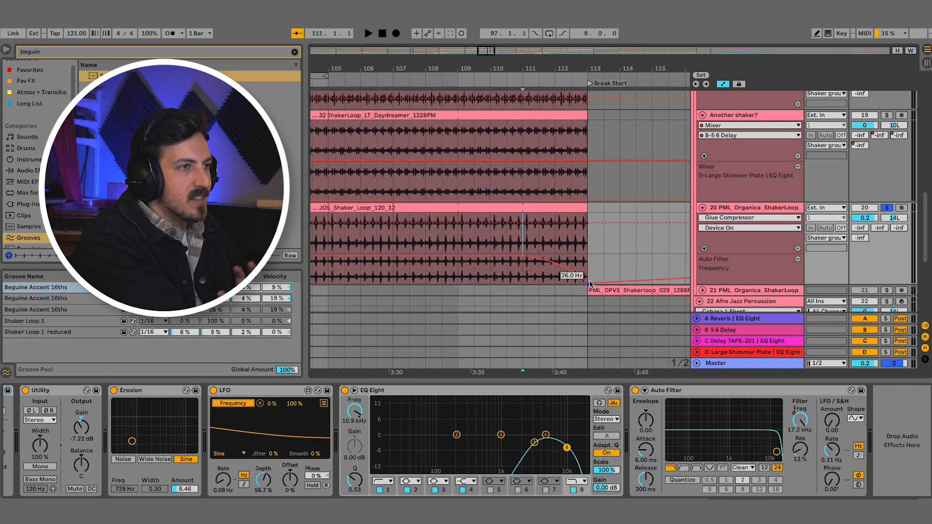
pyautogui.press('space')
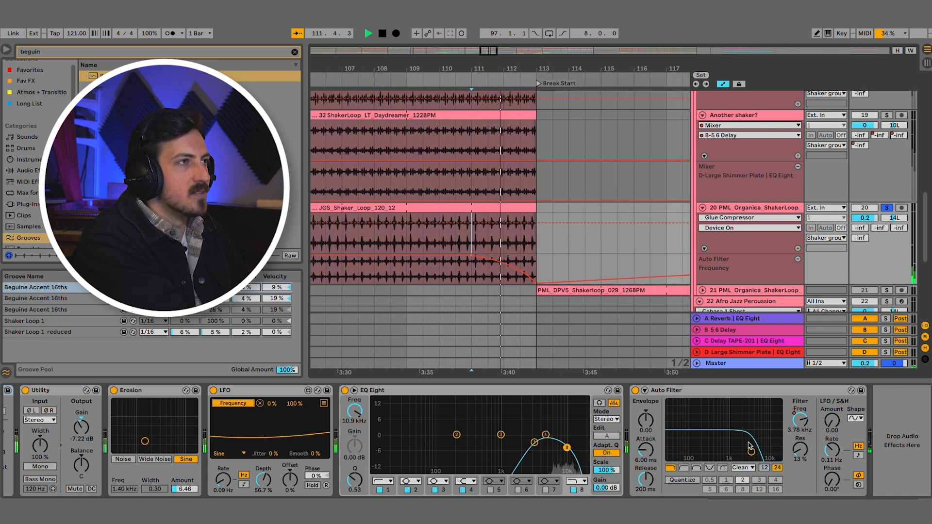
pyautogui.press('space')
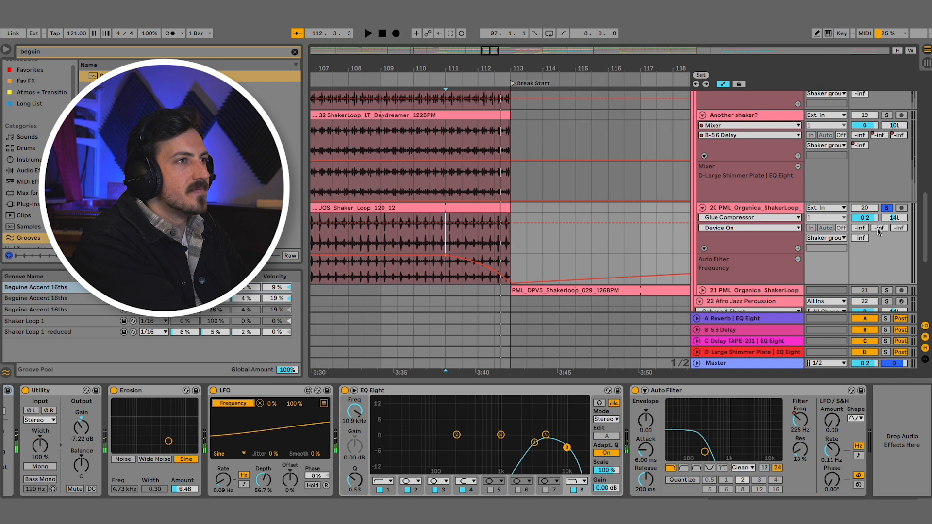
# - Fold 22 Afro Jazz Percussion, unfold 21 PML_Organica_ShakerLoop, and play it soloed in place of track 20 from Break Start at bar 113
pyautogui.scroll(-3, 655, 240)
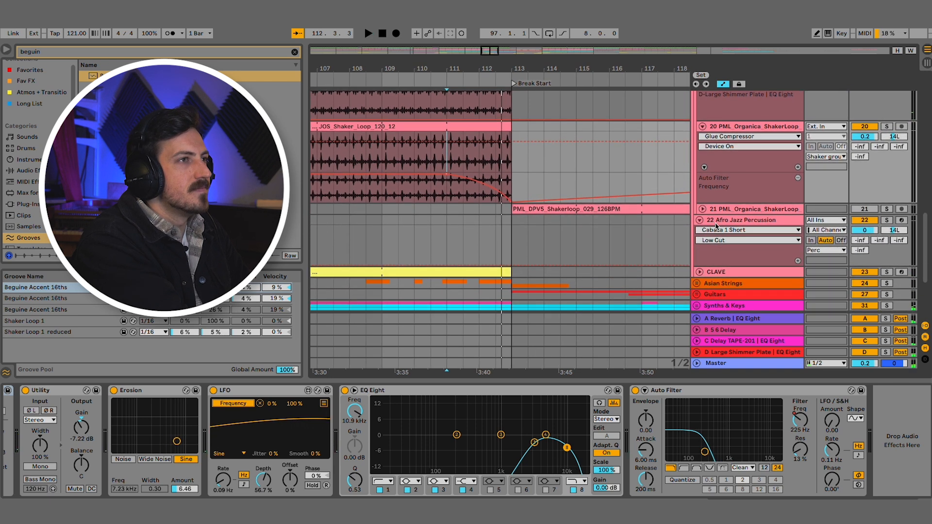
pyautogui.click(700, 220)
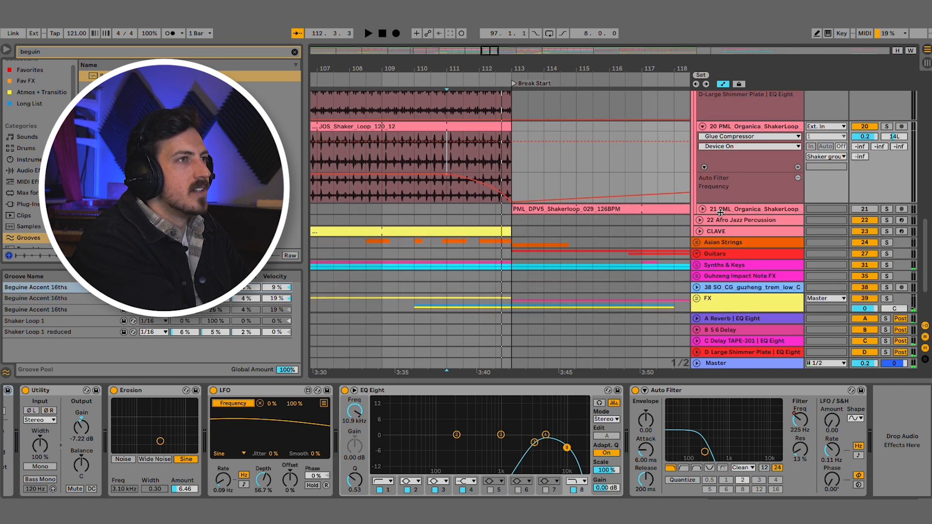
pyautogui.click(703, 209)
pyautogui.hscroll(2, 652, 219)
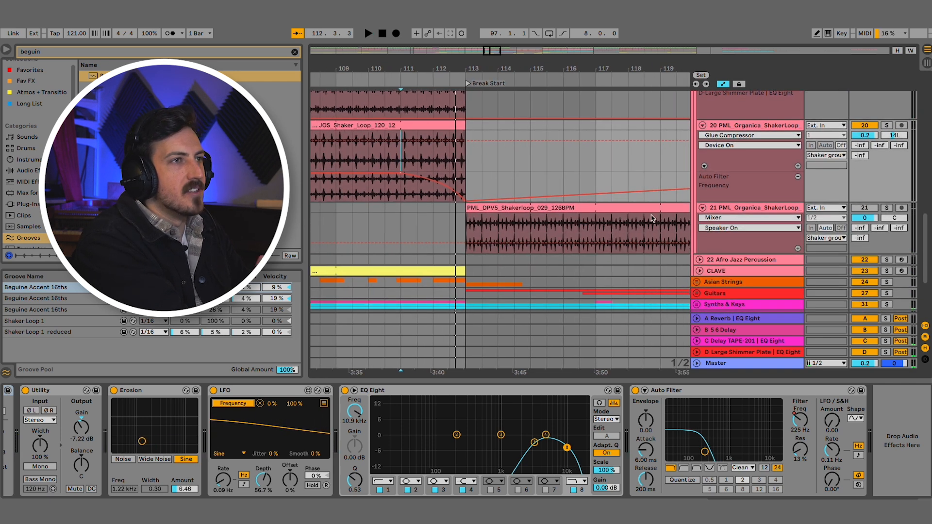
pyautogui.click(463, 221)
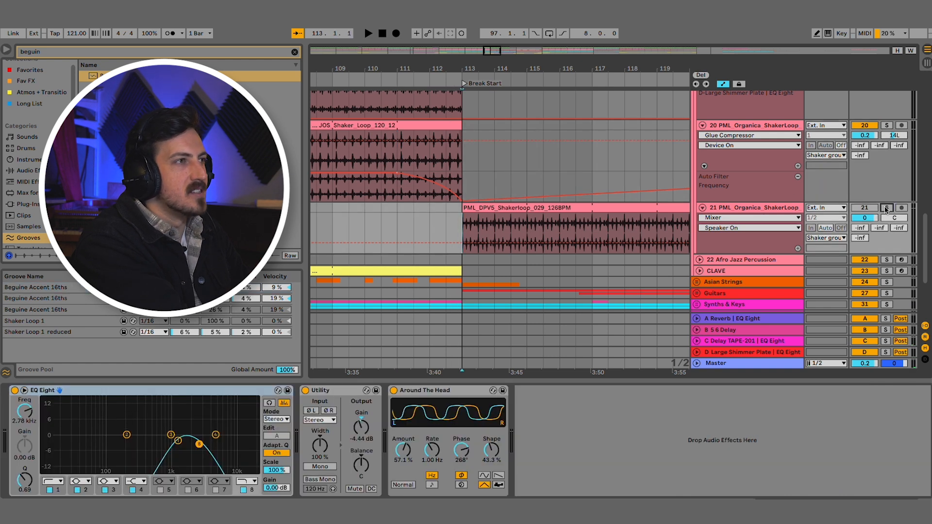
pyautogui.press('space')
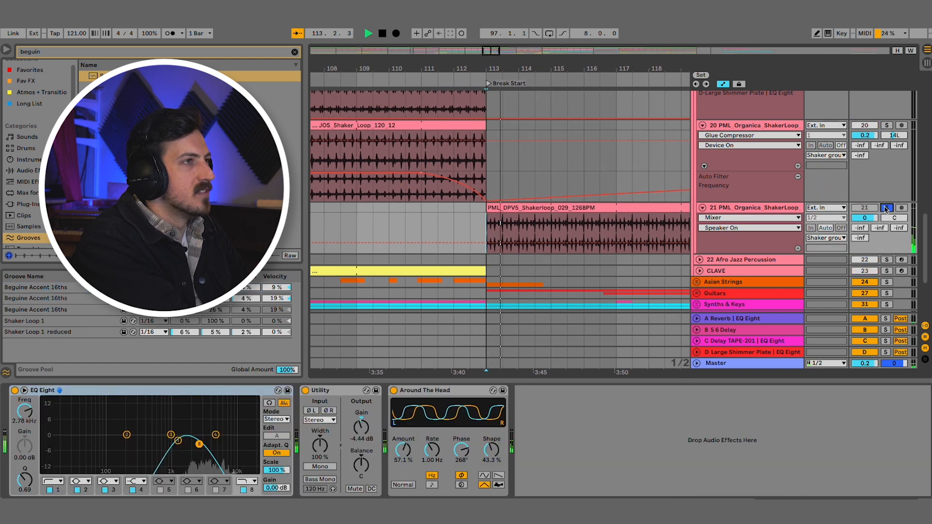
pyautogui.scroll(-5, 583, 226)
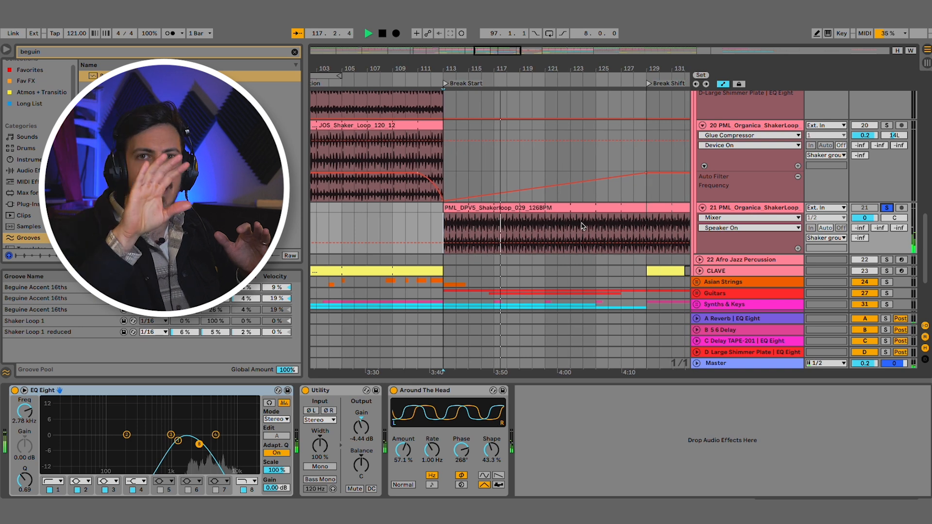
pyautogui.press('space')
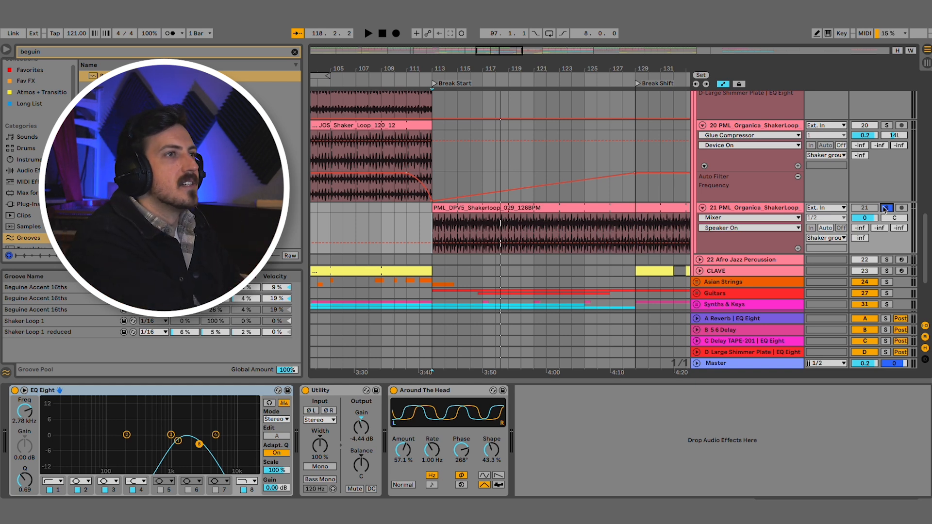
# - Unsolo 21 PML_Organica_ShakerLoop and play the full mix from Break Start at bar 113
pyautogui.click(886, 209)
pyautogui.press('space')
pyautogui.scroll(-2, 581, 223)
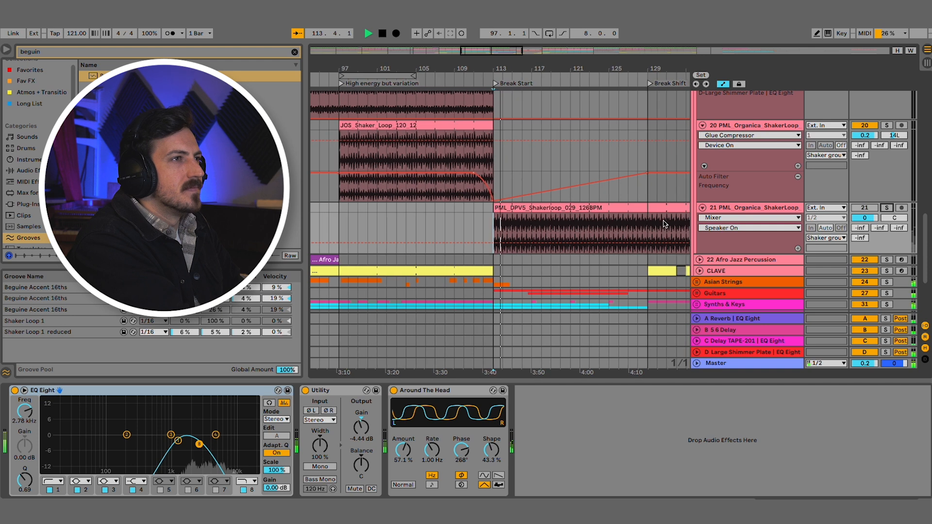
pyautogui.scroll(-3, 582, 217)
pyautogui.press('space')
# - Unfold 22 Afro Jazz Percussion and play it from bar 81, first soloed and then unsoloed in the mix
pyautogui.hscroll(-6, 573, 212)
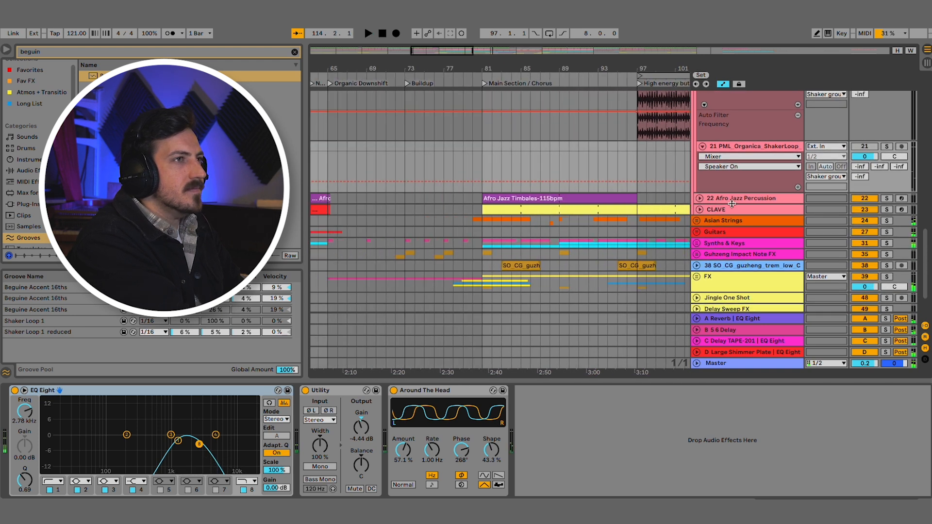
pyautogui.click(700, 199)
pyautogui.click(483, 230)
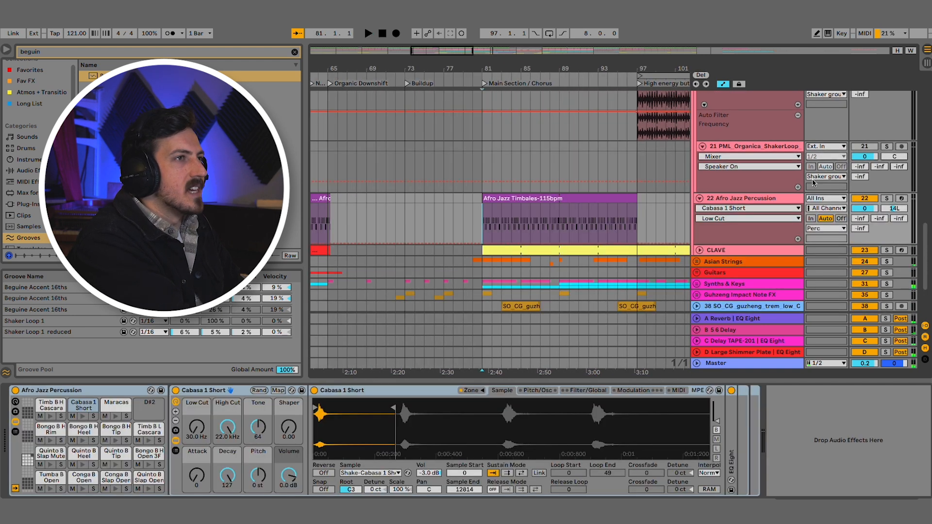
pyautogui.click(755, 201)
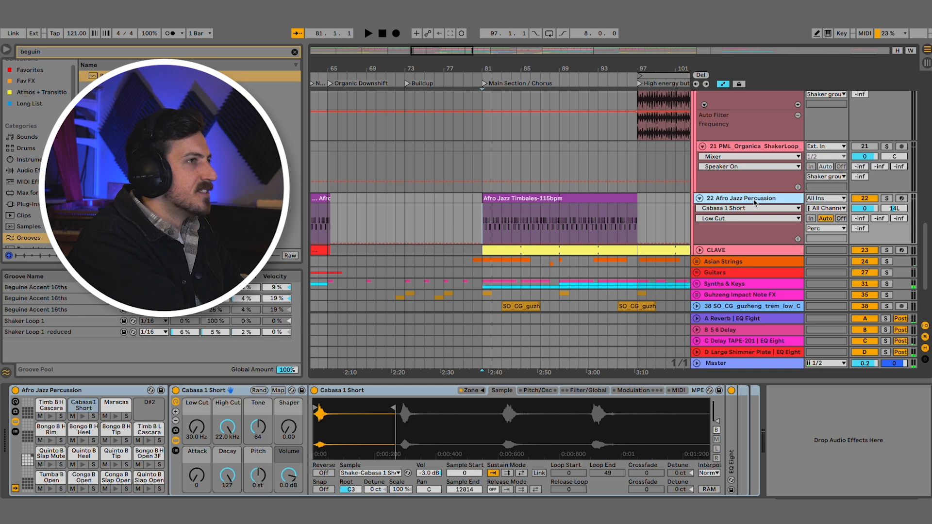
pyautogui.scroll(5, 496, 221)
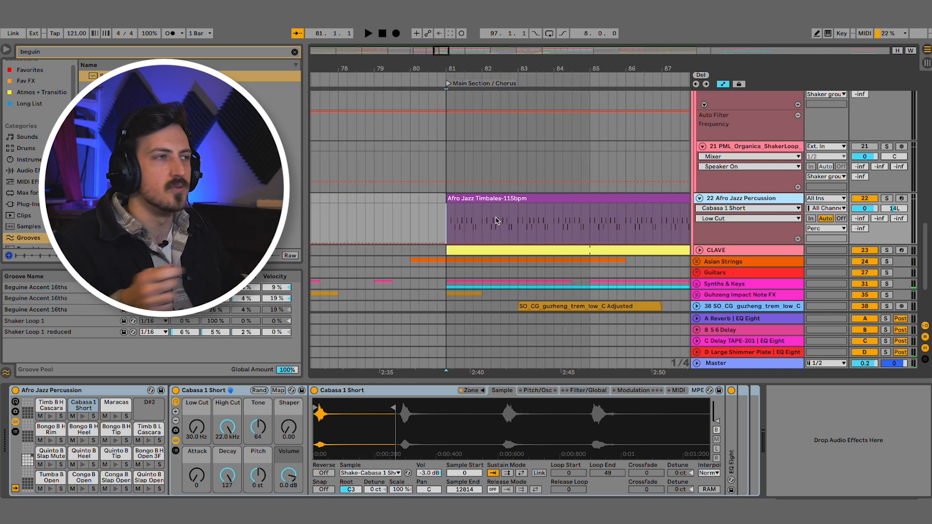
pyautogui.click(886, 199)
pyautogui.press('space')
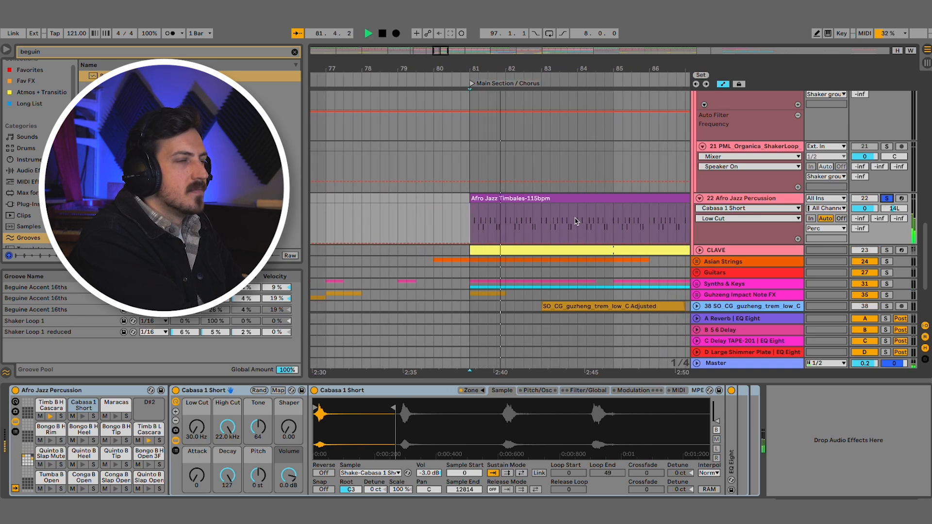
pyautogui.click(887, 199)
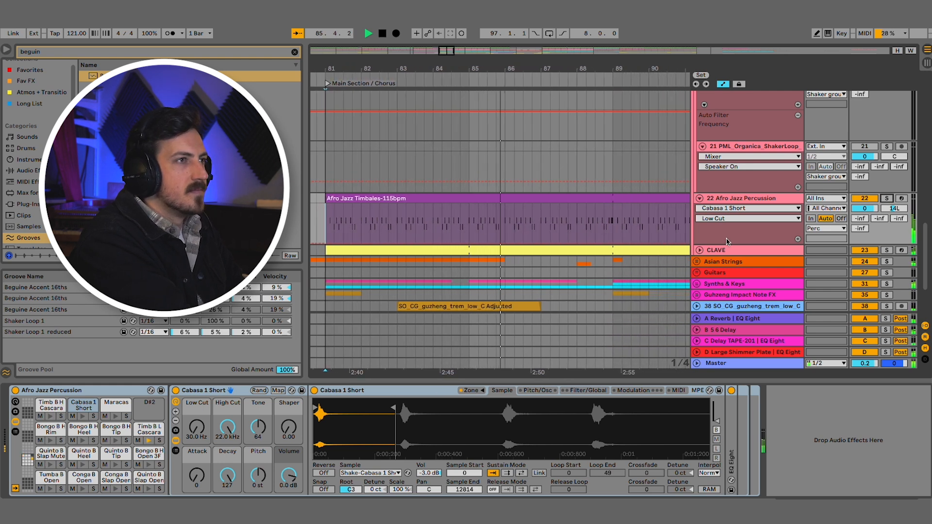
# - Stop playback, open the Afro Jazz Timbales-115bpm clip and enlarge its note editor and velocity lane
pyautogui.click(549, 200)
pyautogui.press('space')
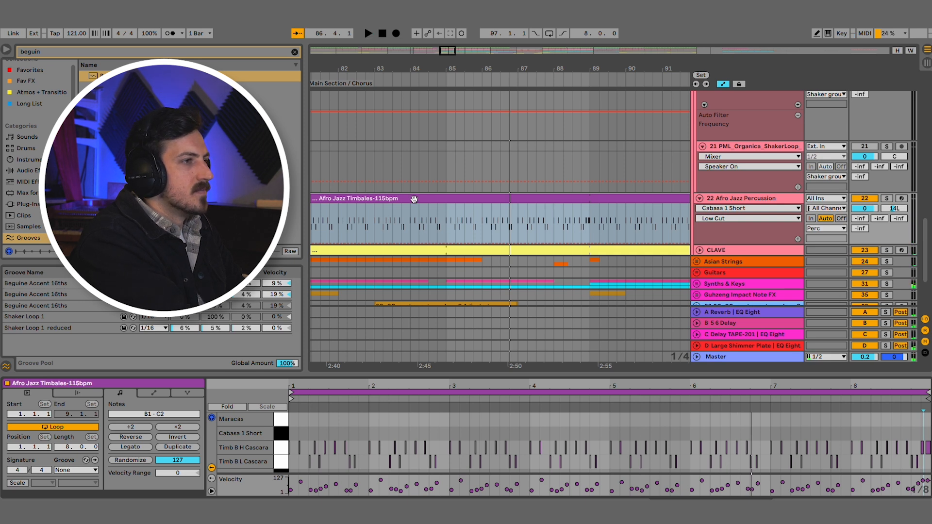
pyautogui.moveTo(399, 375); pyautogui.dragTo(402, 253)
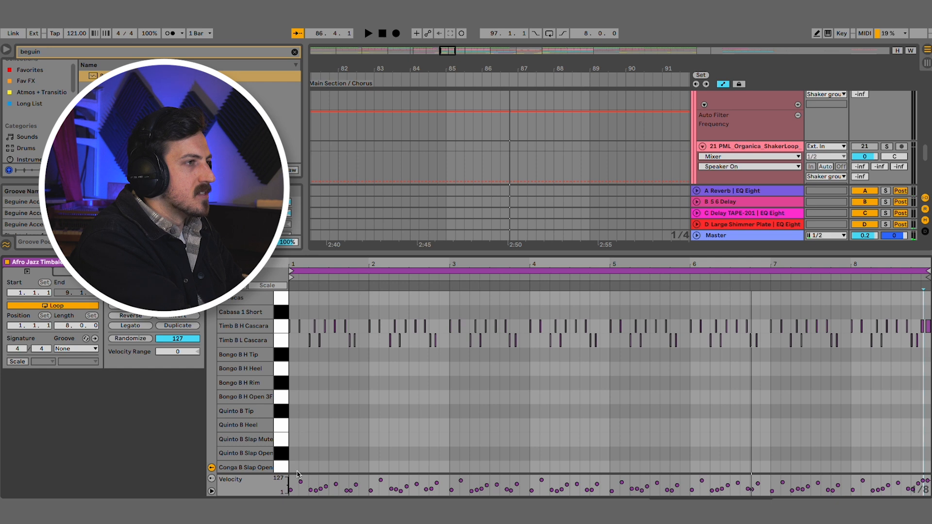
pyautogui.moveTo(297, 473); pyautogui.dragTo(297, 376)
# - Play the Timbales clip in the mix from bar 81 and select the accented note near the start of the clip's bar 3
pyautogui.press('space')
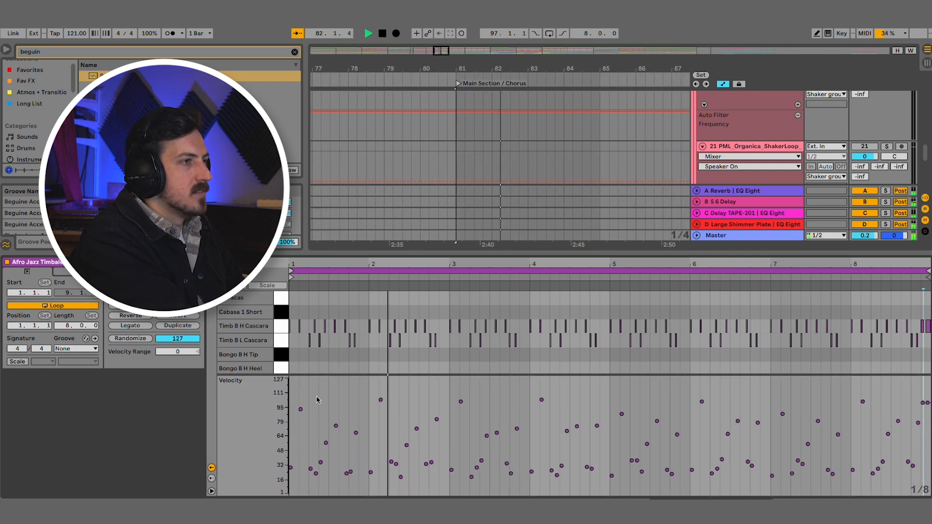
pyautogui.press('space')
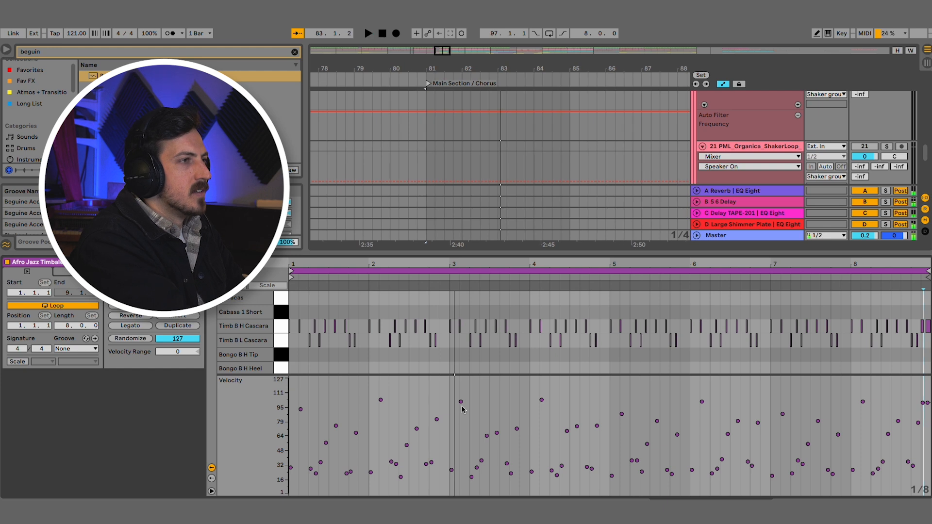
pyautogui.click(461, 402)
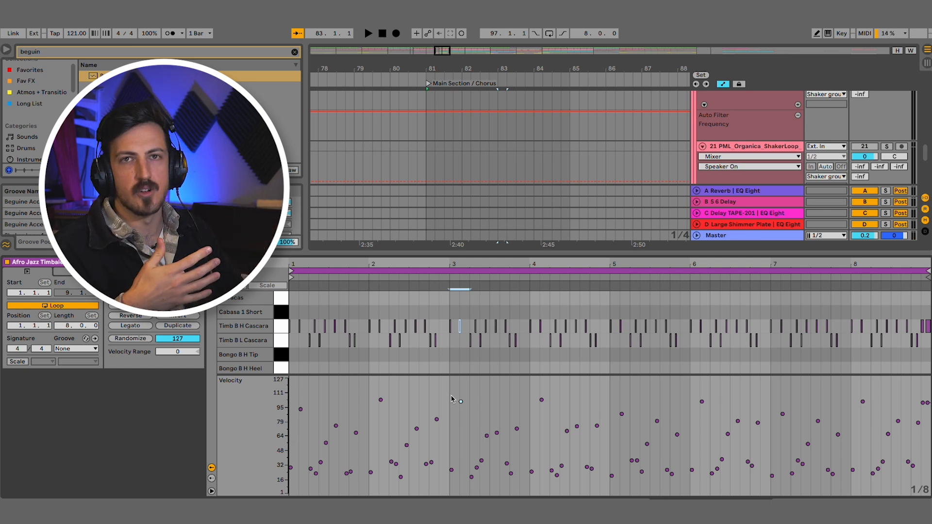
pyautogui.press('space')
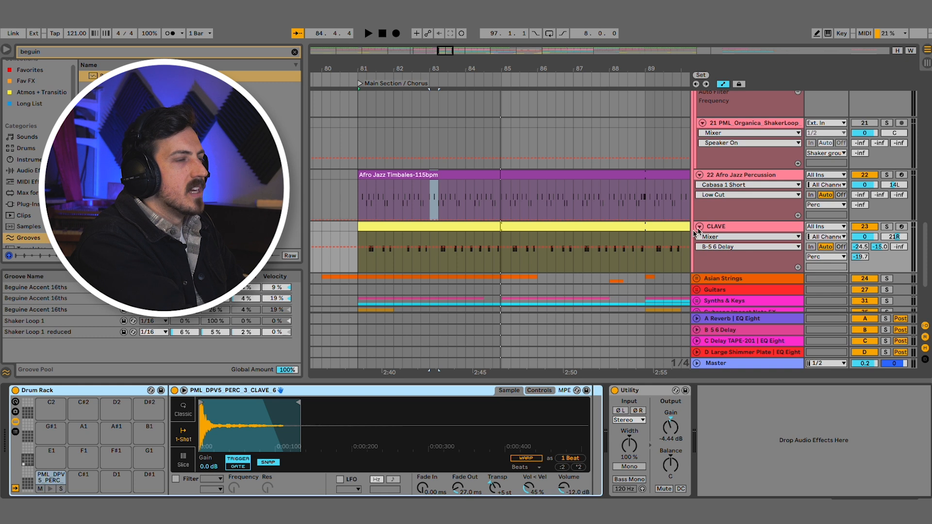
# - Play the mix from bar 81, solo the CLAVE track during playback, and return the start position to bar 81
pyautogui.hscroll(2, 474, 246)
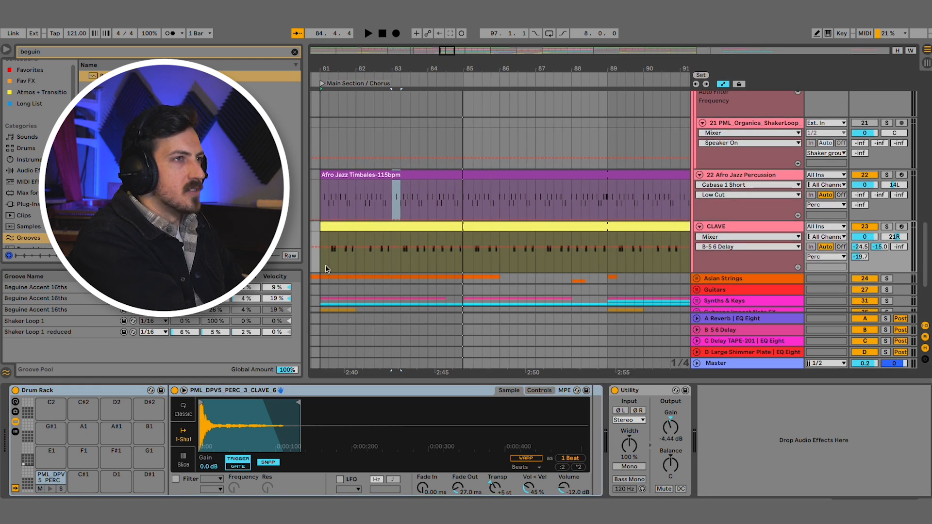
pyautogui.click(325, 268)
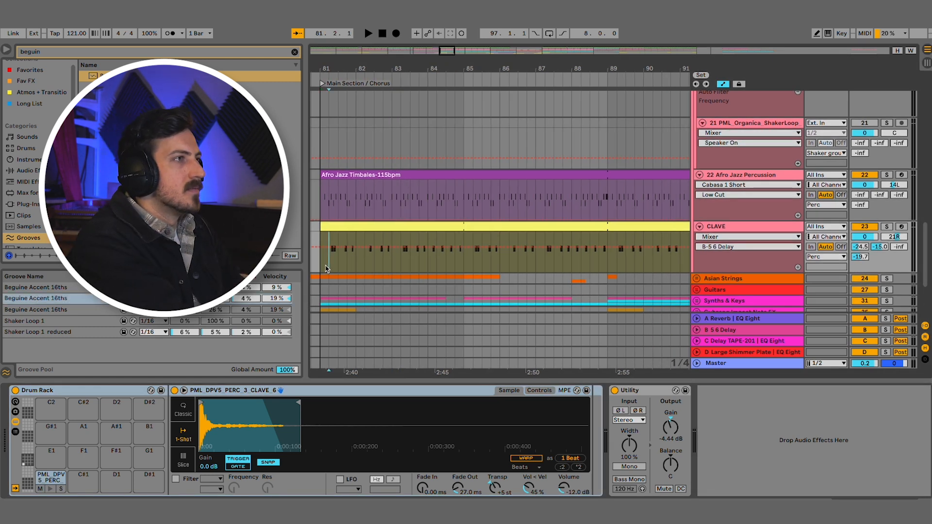
pyautogui.press('space')
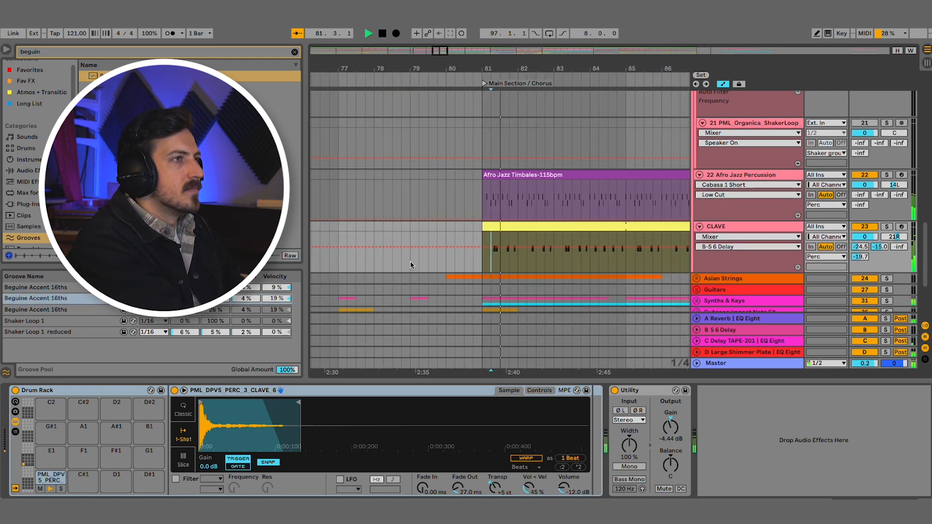
pyautogui.click(887, 227)
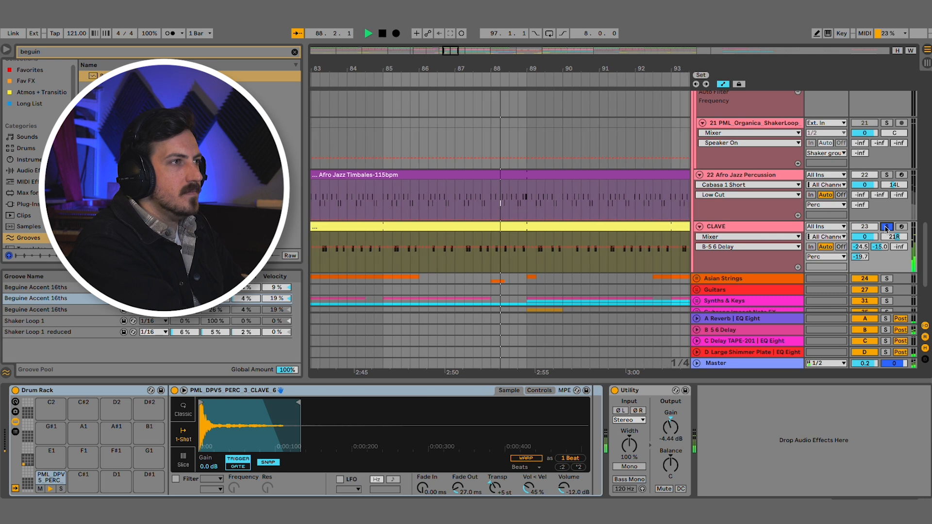
pyautogui.press('space')
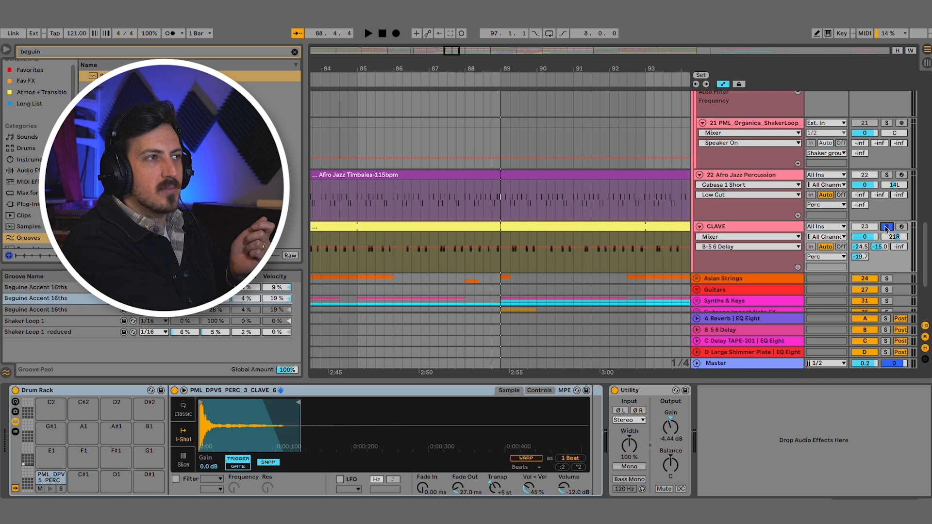
pyautogui.scroll(-3, 556, 270)
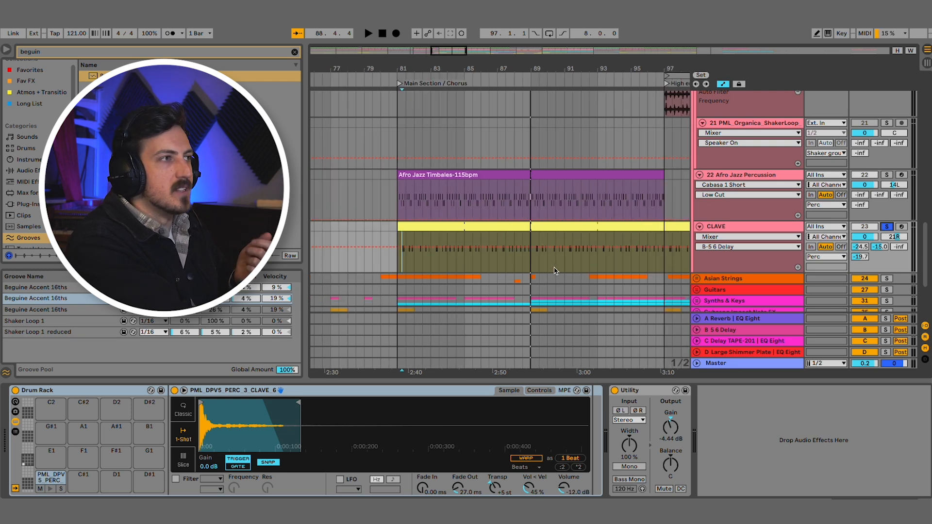
pyautogui.click(404, 265)
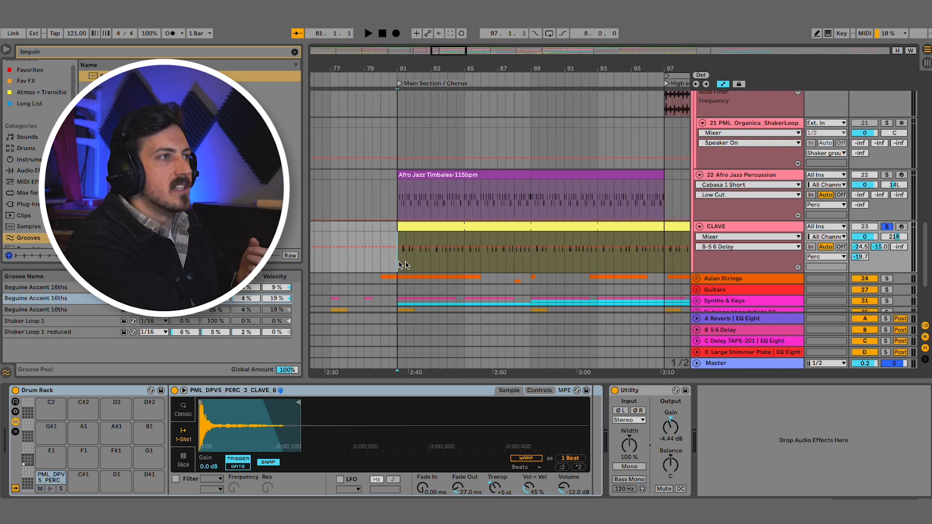
# - Play the soloed CLAVE track from bar 81 and unsolo it during playback to hear it in the mix
pyautogui.press('space')
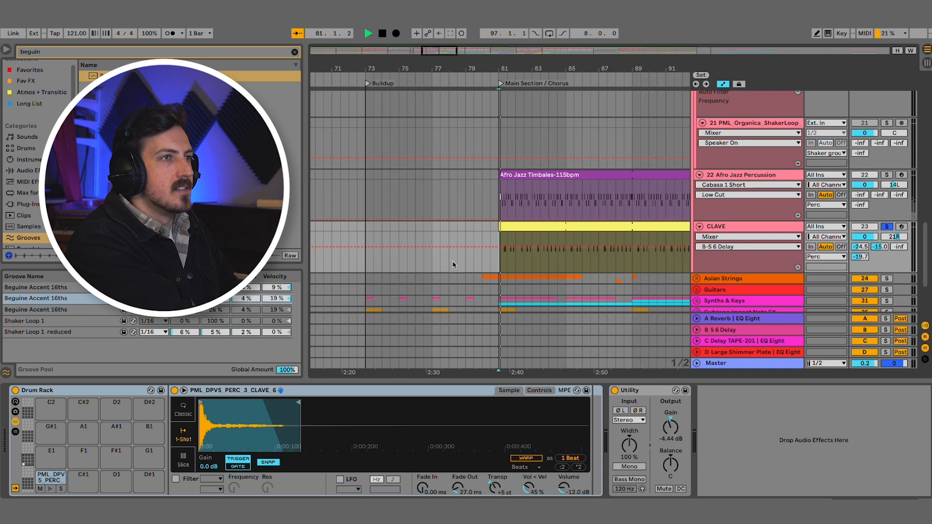
pyautogui.click(887, 226)
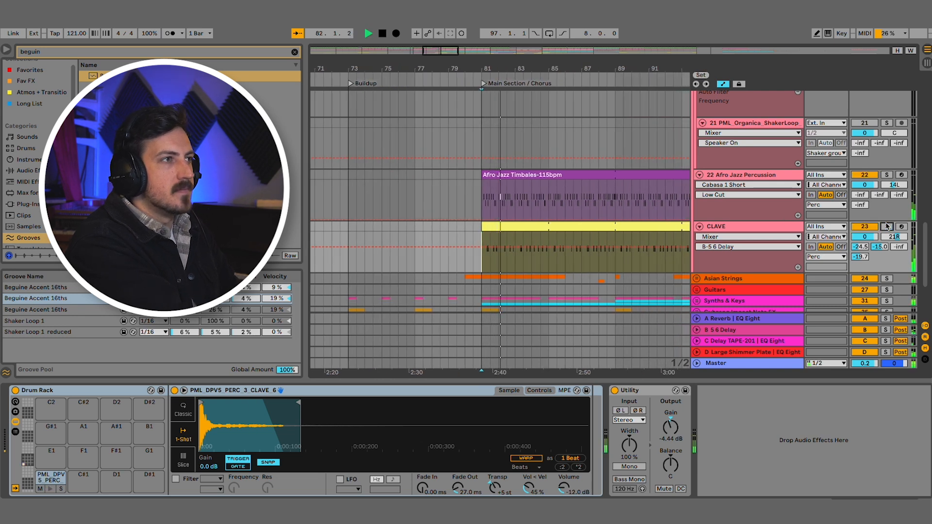
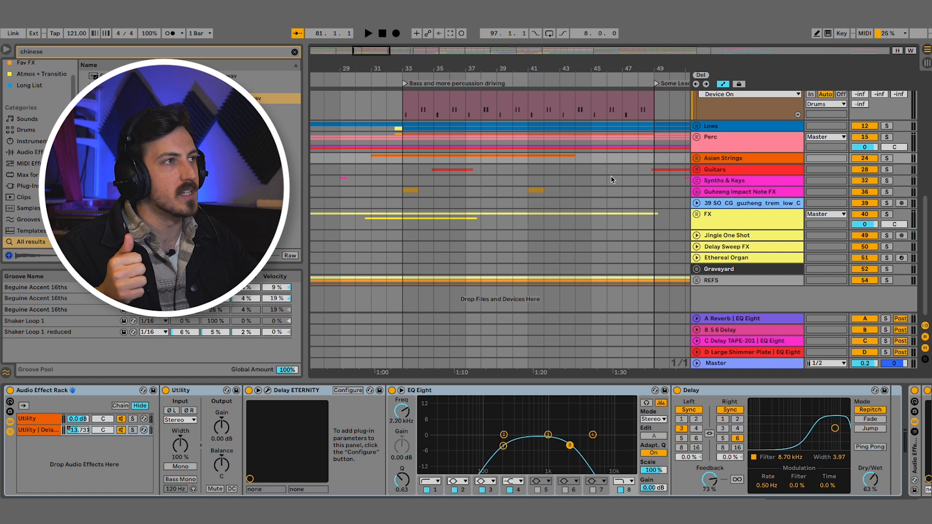
# - Solo the Guitars group and play it from bar 35
pyautogui.click(434, 169)
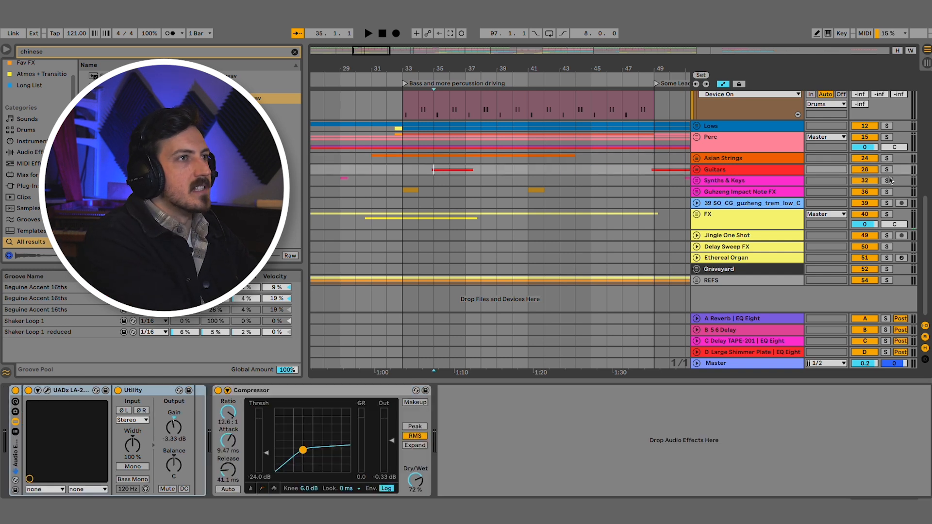
pyautogui.click(887, 170)
pyautogui.press('space')
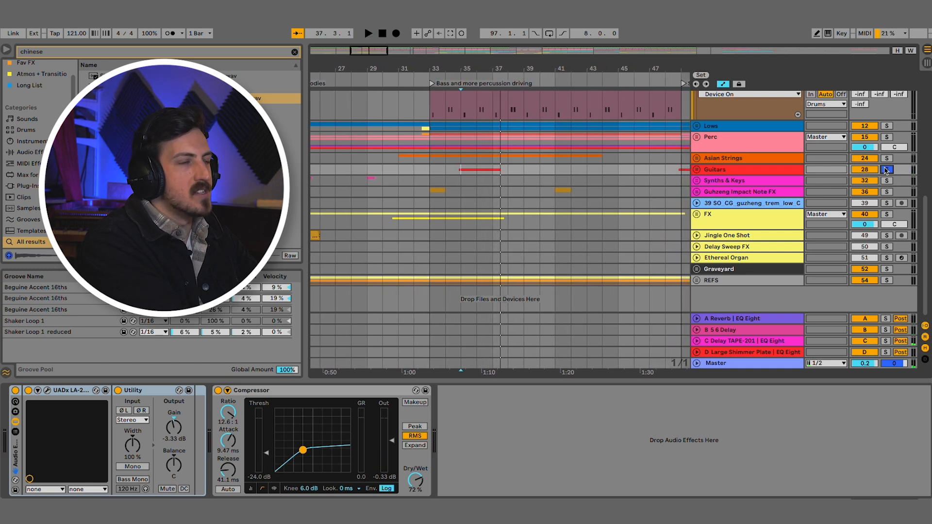
# - Unfold the Synths & Keys group, play the soloed Little Arp Artifacts track from bar 29, and view its clips through the Main Section / Chorus
pyautogui.click(367, 178)
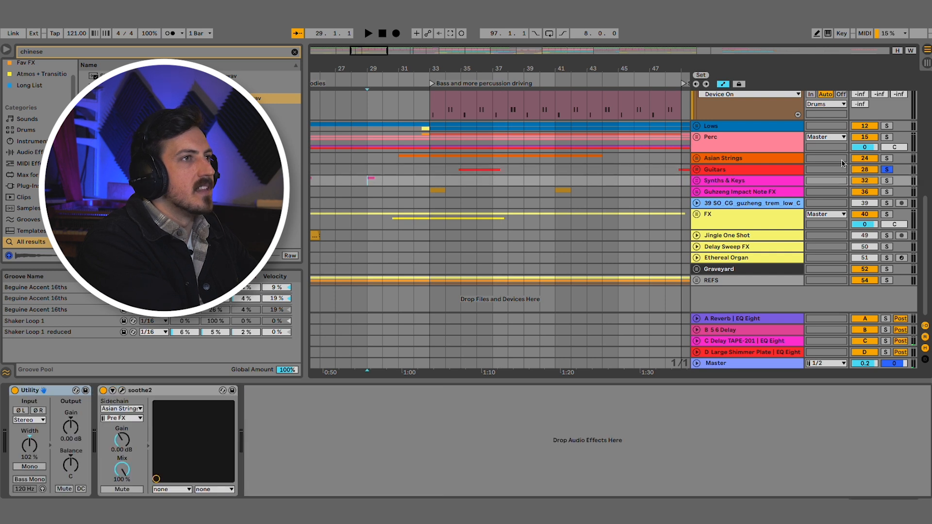
pyautogui.click(697, 181)
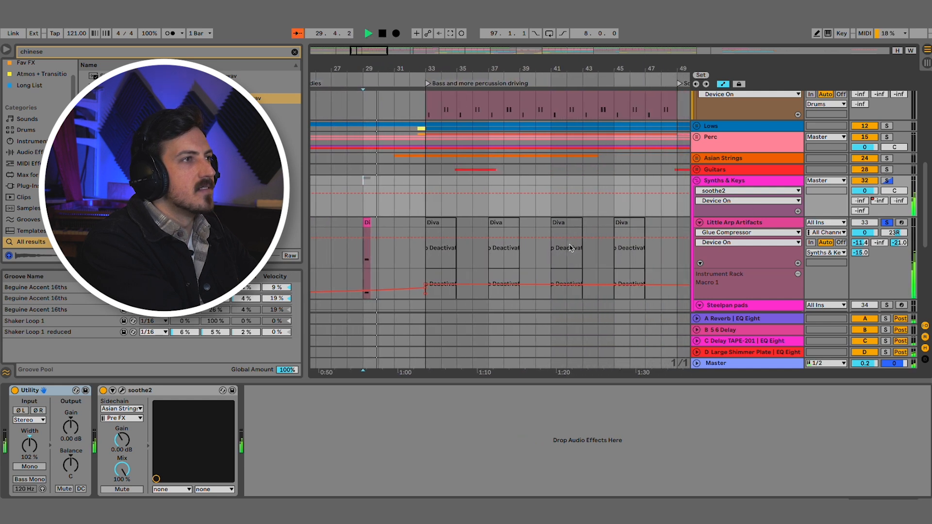
pyautogui.hscroll(10, 571, 248)
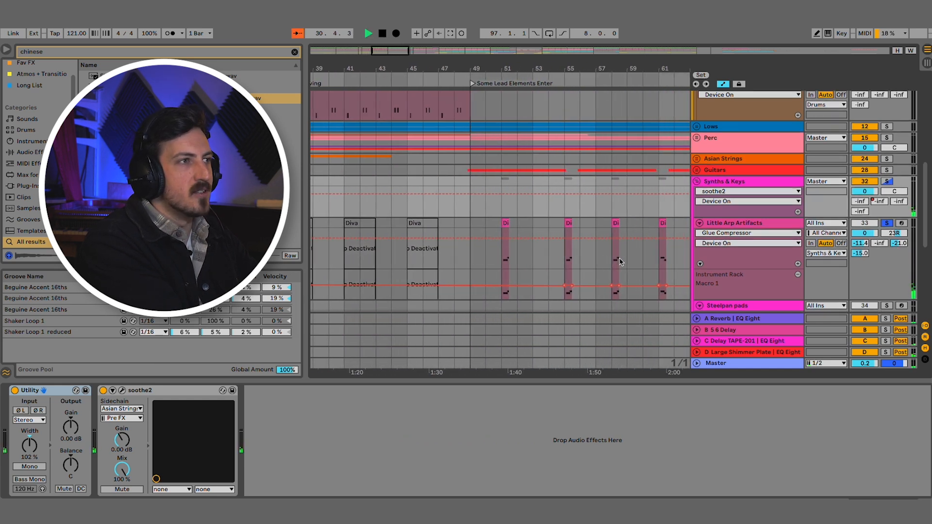
pyautogui.scroll(-5, 607, 262)
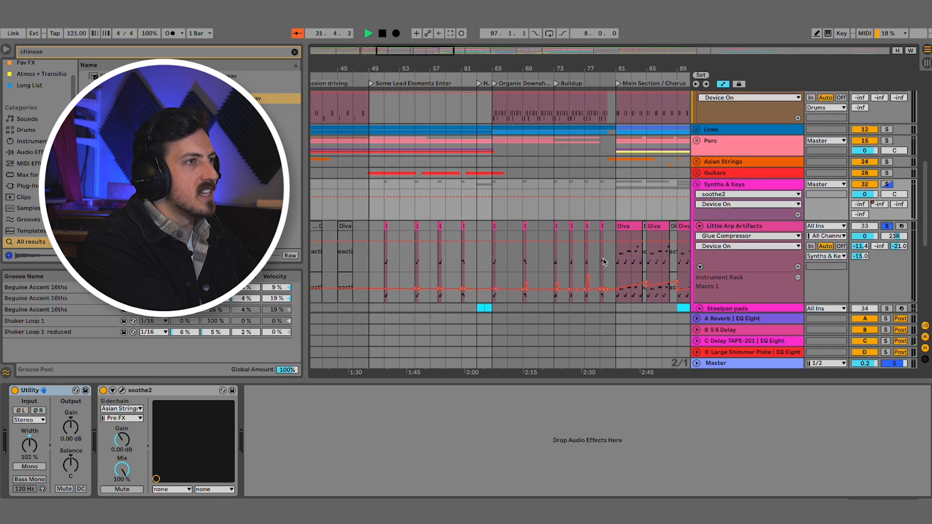
# - Play the soloed Little Arp Artifacts track from bar 81 and return the view to the earlier sections
pyautogui.click(577, 262)
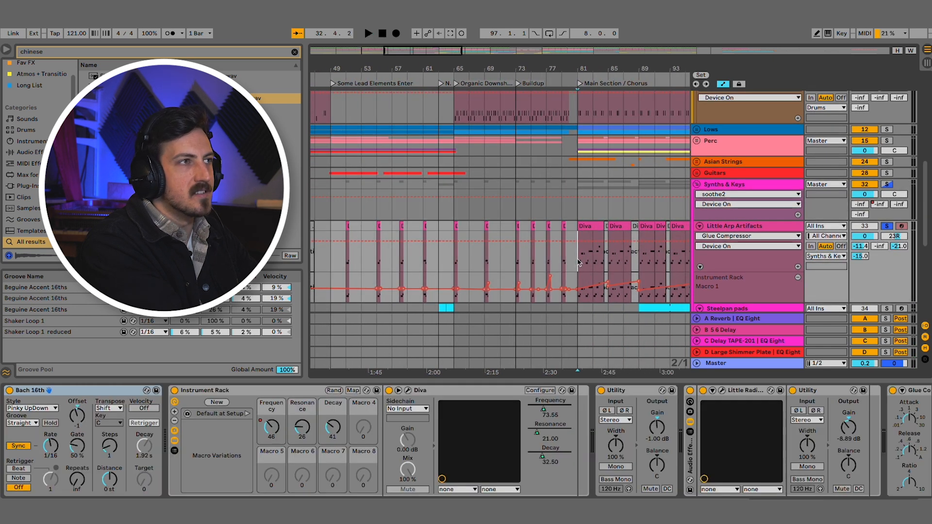
pyautogui.press('space')
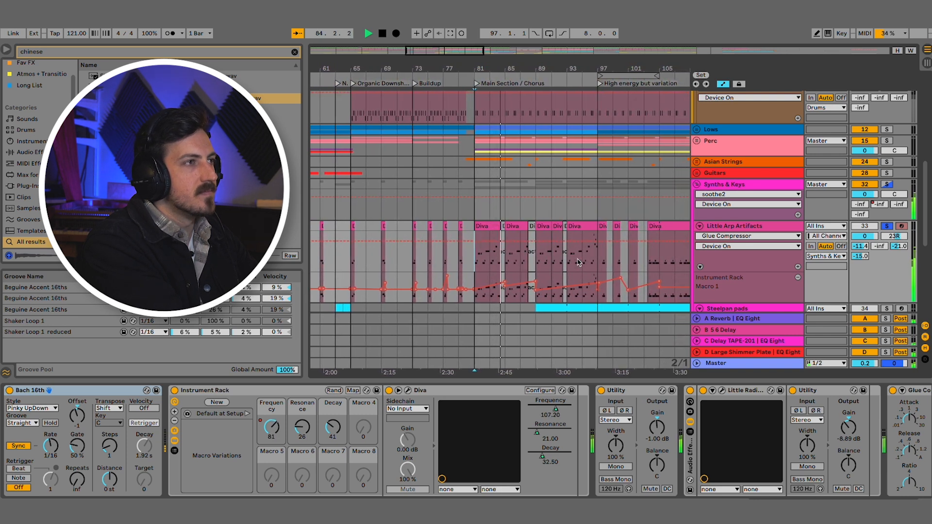
pyautogui.hscroll(-5, 554, 186)
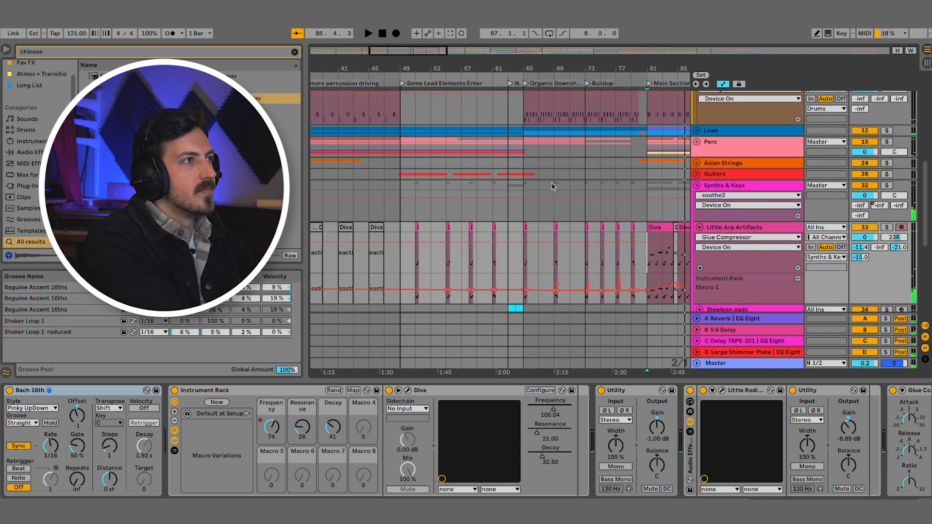
pyautogui.hscroll(-5, 553, 187)
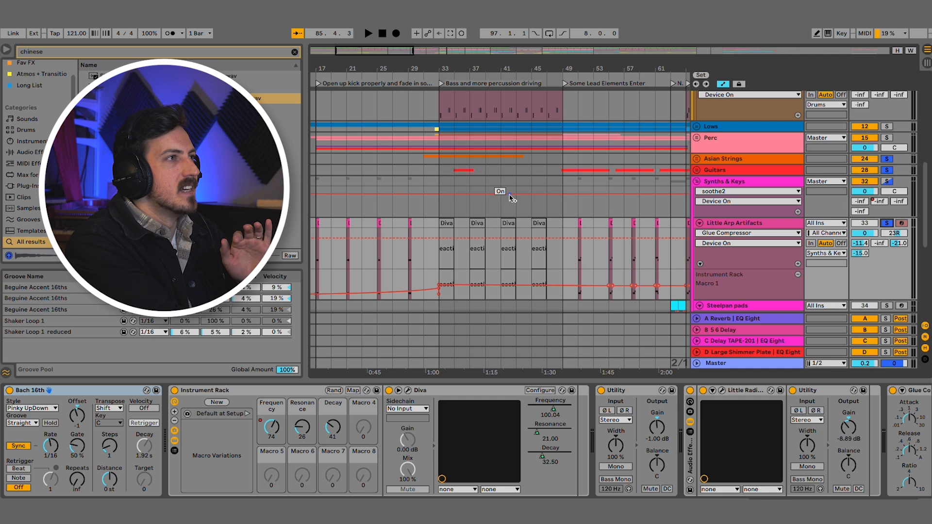
# - Play Asian Strings, Guitars and Little Arp Artifacts soloed together from bar 29
pyautogui.click(406, 164)
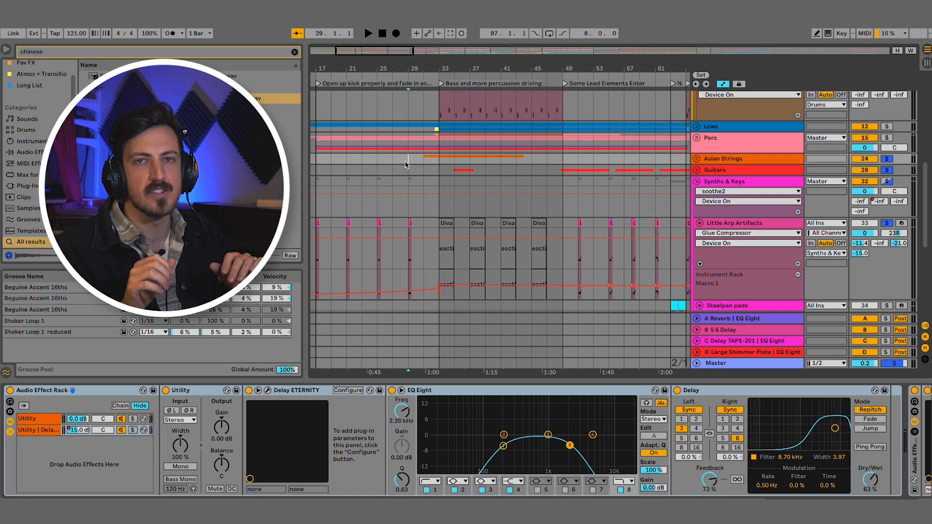
pyautogui.press('space')
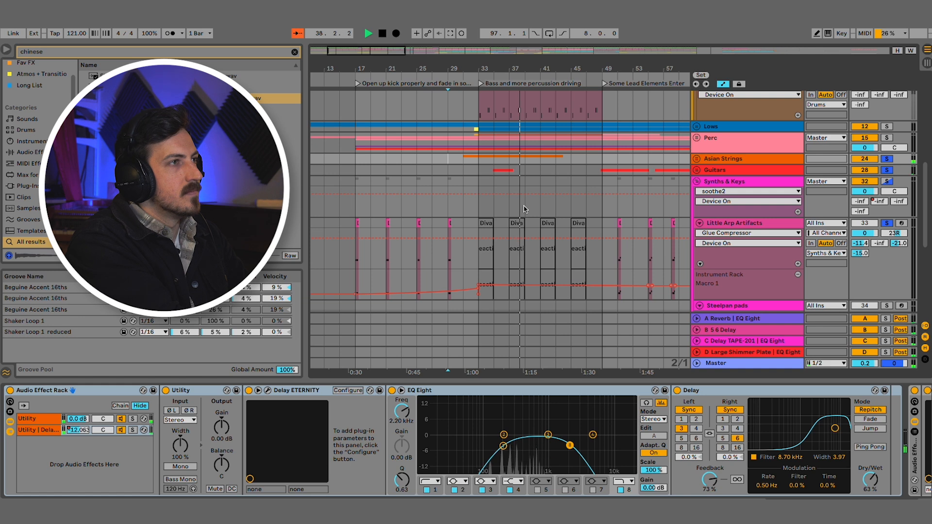
pyautogui.press('space')
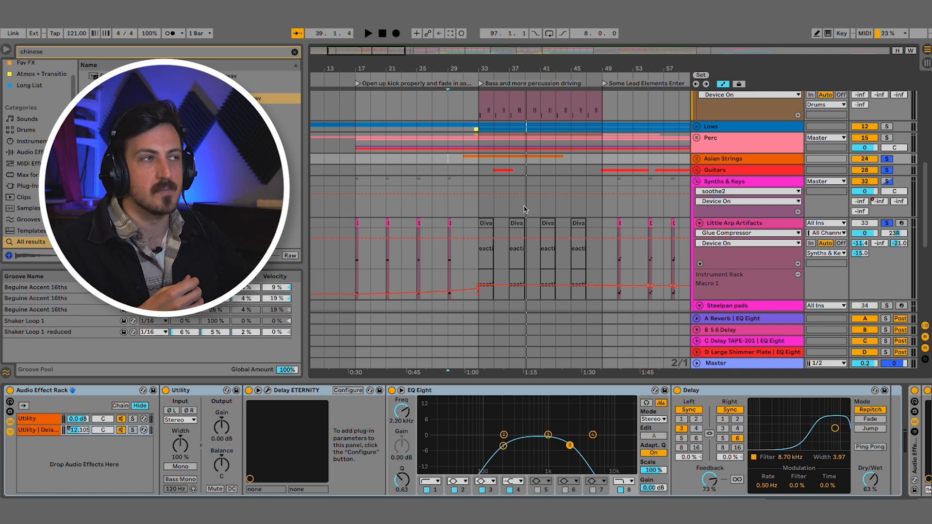
# - Play the soloed strings, guitars and arp from bar 49, at the start of the Some Lead Elements Enter section
pyautogui.hscroll(5, 517, 194)
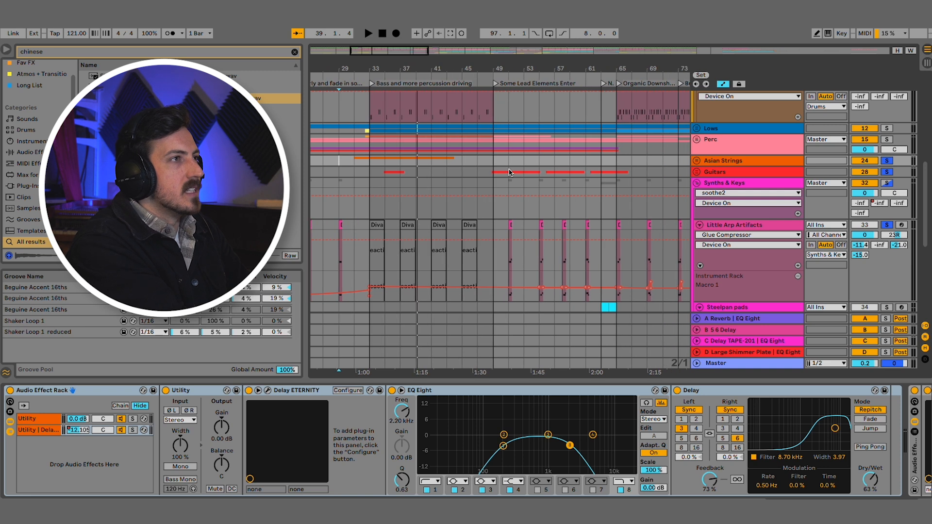
pyautogui.click(498, 174)
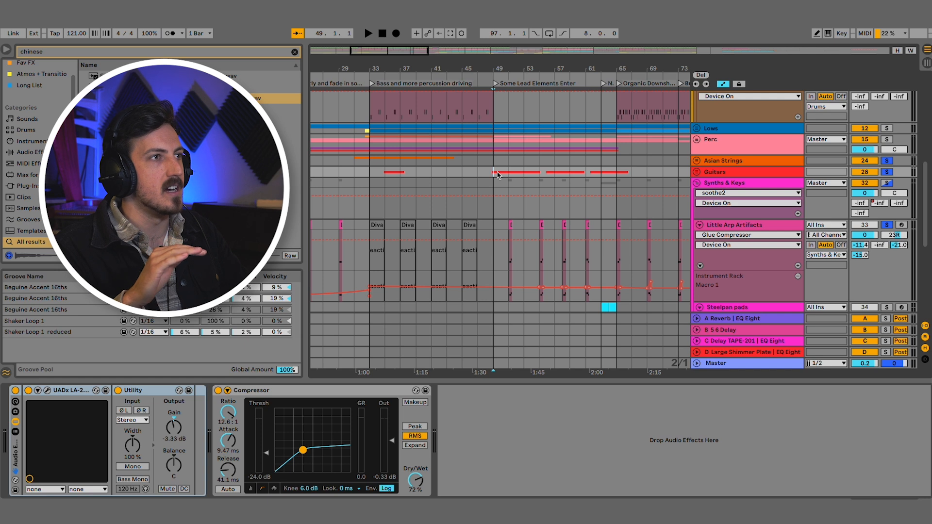
pyautogui.press('space')
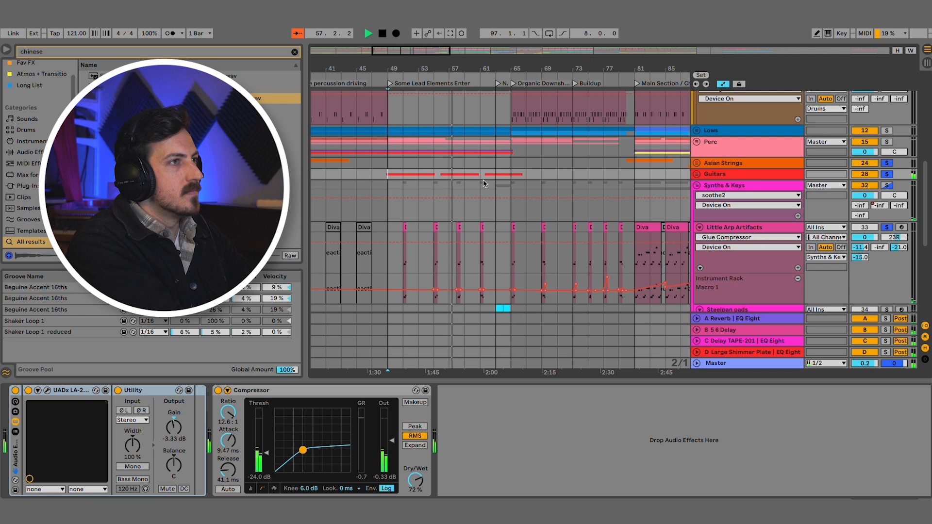
pyautogui.press('space')
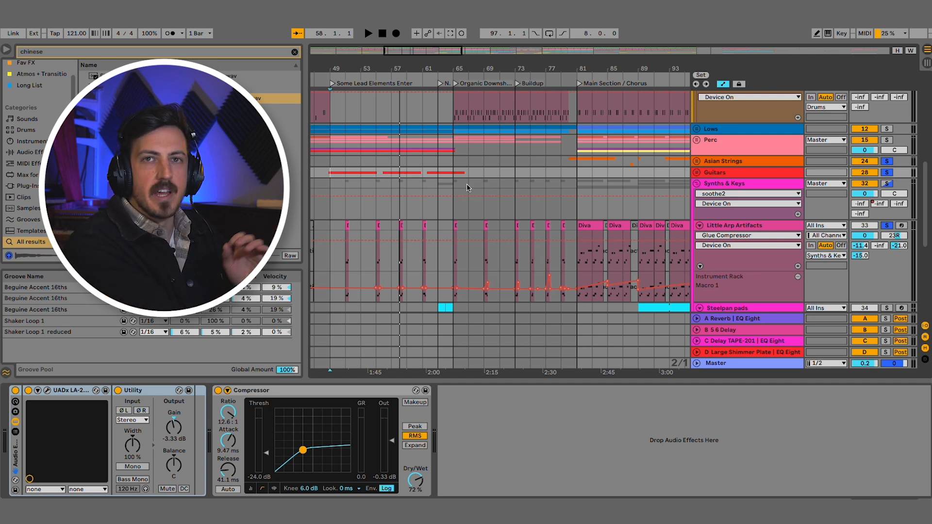
# - Zoom in on Little Arp Artifacts and mark the empty stretch just after the Diva clip at bar 58
pyautogui.scroll(5, 401, 179)
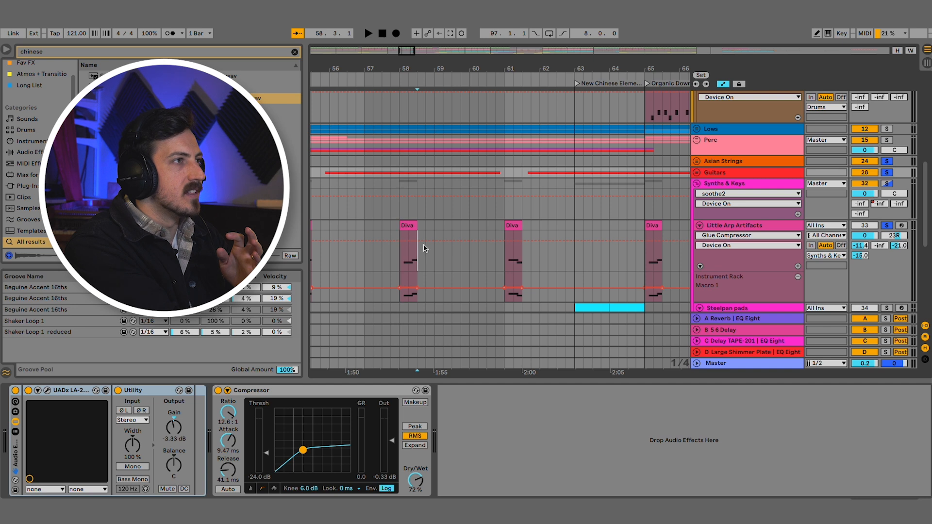
pyautogui.moveTo(417, 245); pyautogui.dragTo(451, 228)
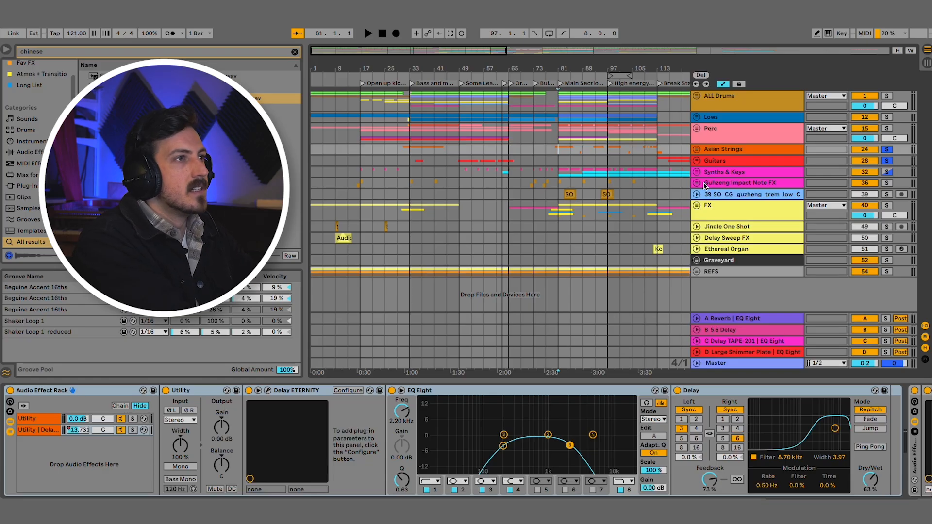
# - Unfold the Synths & Keys group to show Steelpan pads and Granular Piano, and clear the active track solos
pyautogui.click(700, 173)
pyautogui.scroll(-3, 750, 143)
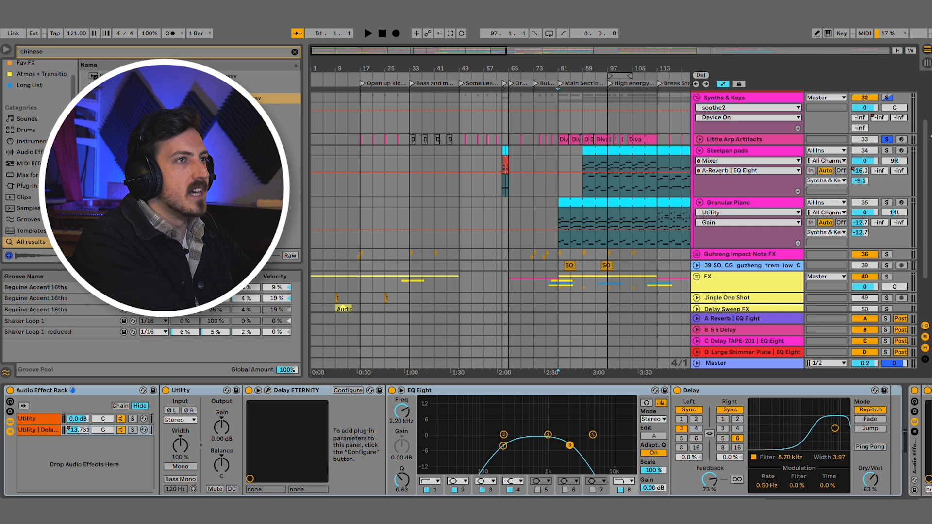
pyautogui.scroll(3, 889, 139)
pyautogui.click(887, 149)
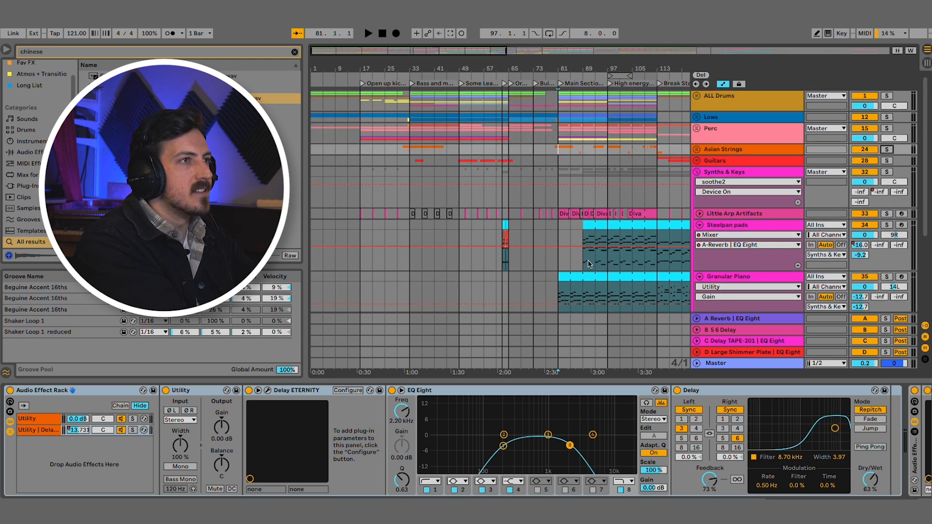
# - Select the Steelpan pads track, play from bar 89, solo it during playback, and restart playback from bar 89
pyautogui.scroll(4, 578, 264)
pyautogui.click(736, 225)
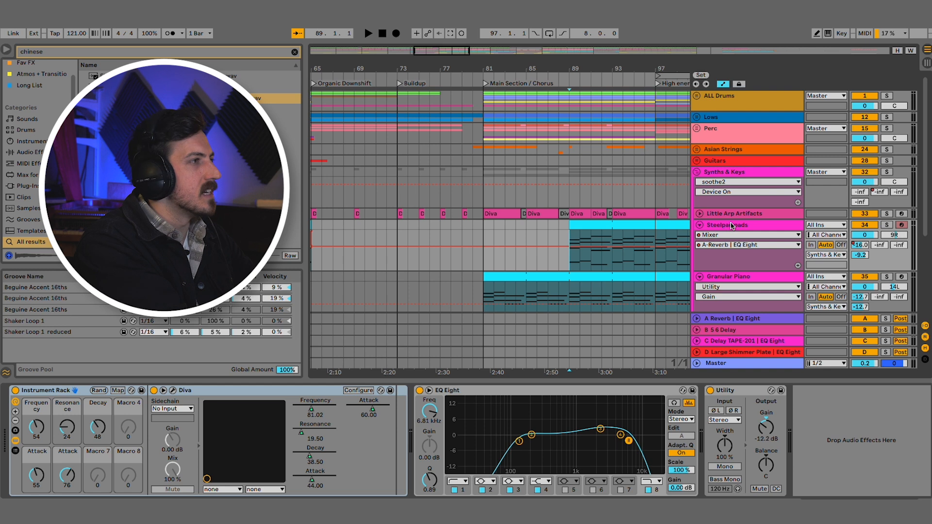
pyautogui.press('space')
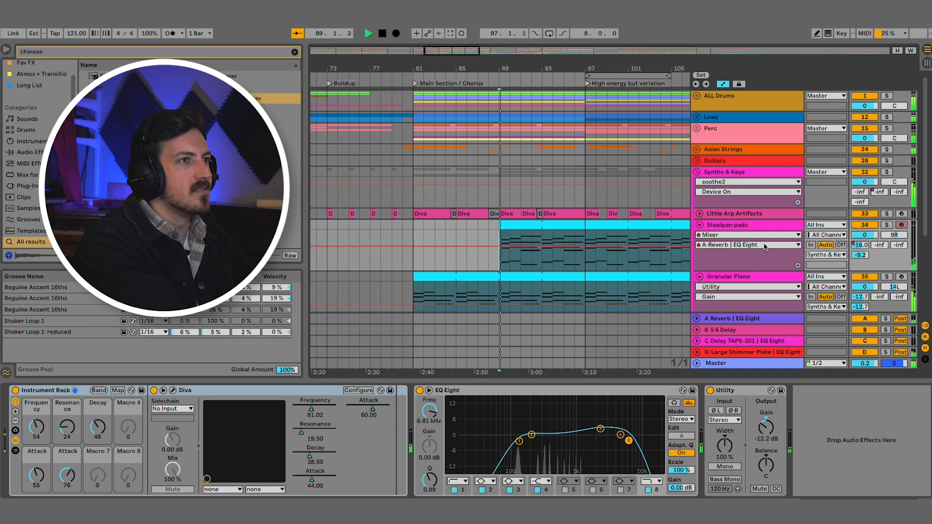
pyautogui.click(886, 225)
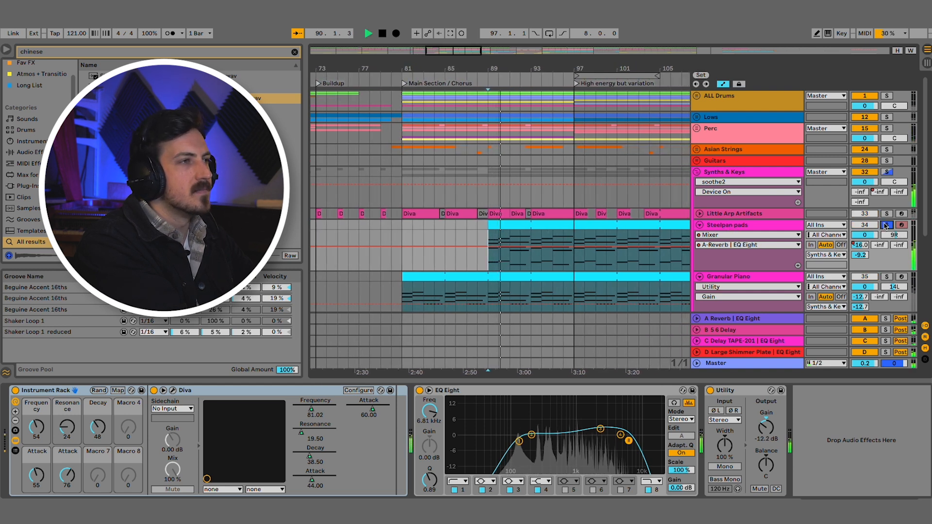
pyautogui.press('space')
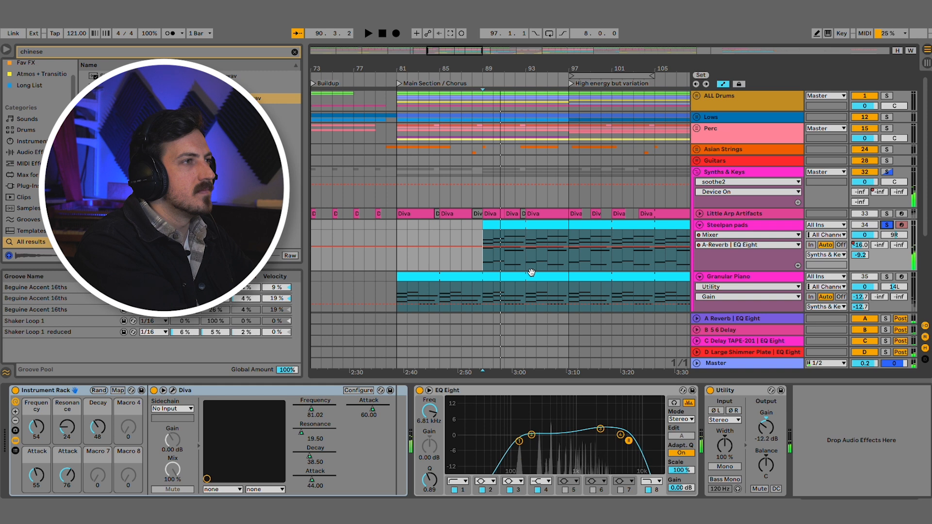
pyautogui.press('space')
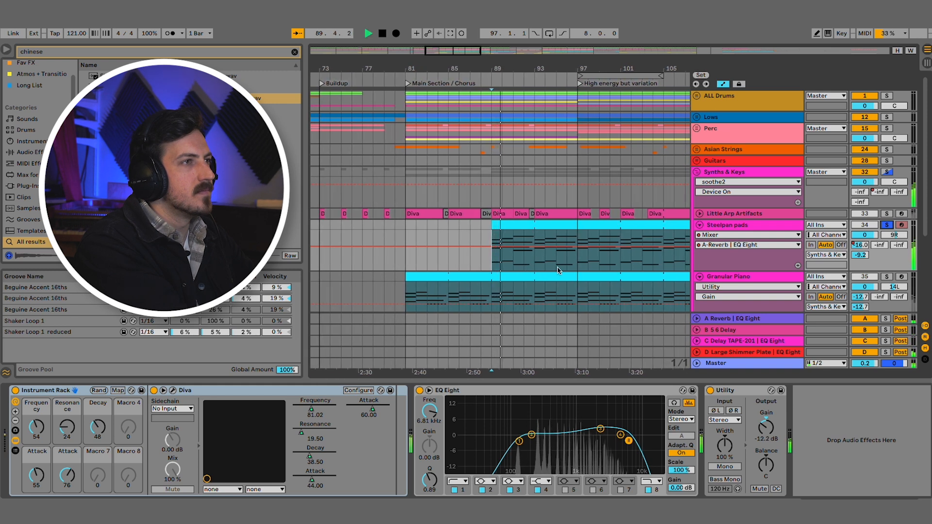
# - Add Granular Piano to the soloed Steelpan pads during playback, stop, and show the Granular Piano device chain
pyautogui.scroll(-3, 544, 257)
pyautogui.scroll(1, 532, 256)
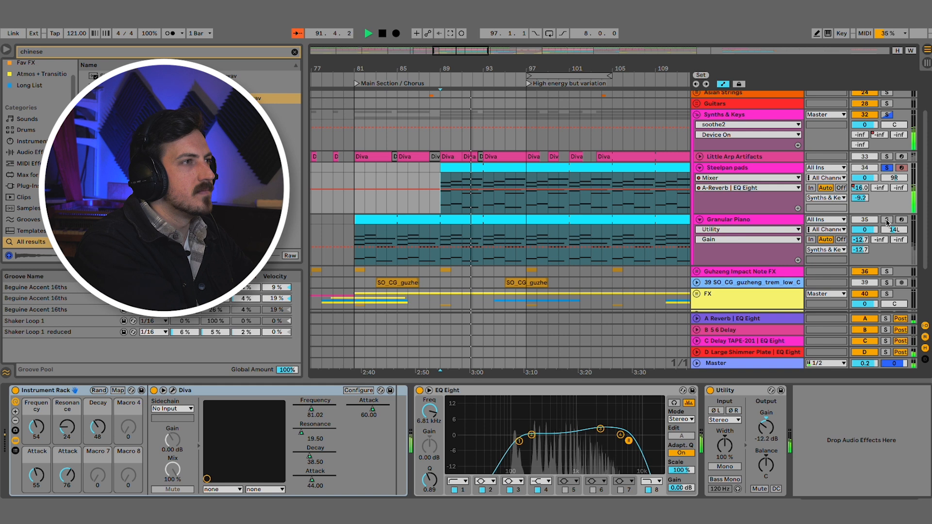
pyautogui.click(887, 220)
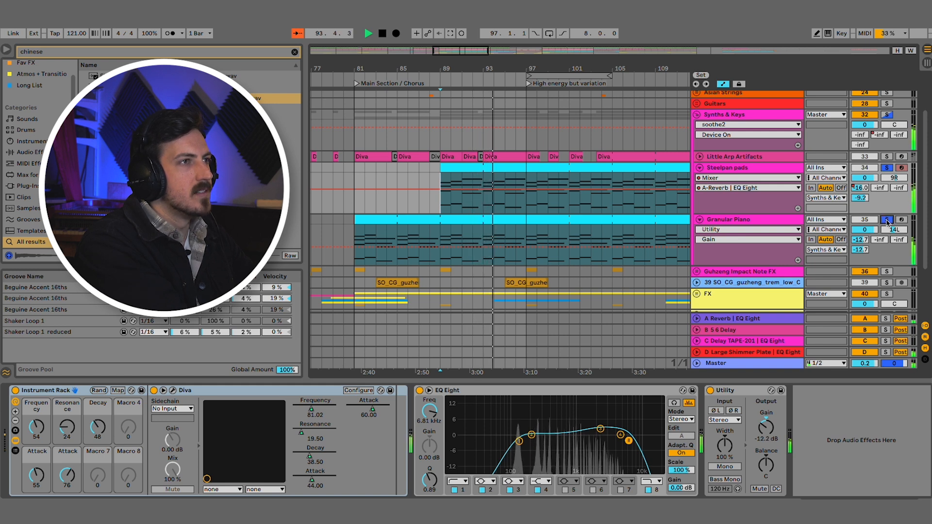
pyautogui.press('space')
pyautogui.click(745, 221)
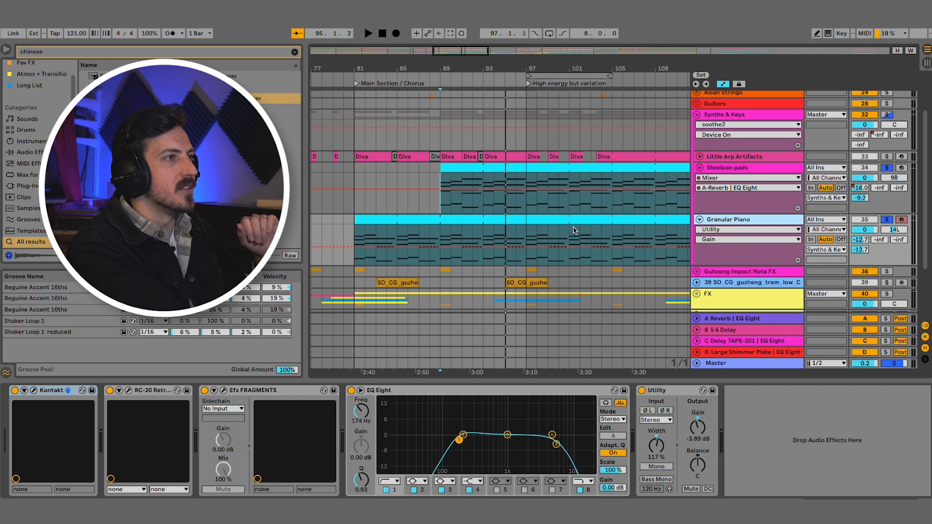
# - Play the soloed Steelpan pads and Granular Piano from bar 89, clear their solos, and stop playback
pyautogui.scroll(-3, 789, 216)
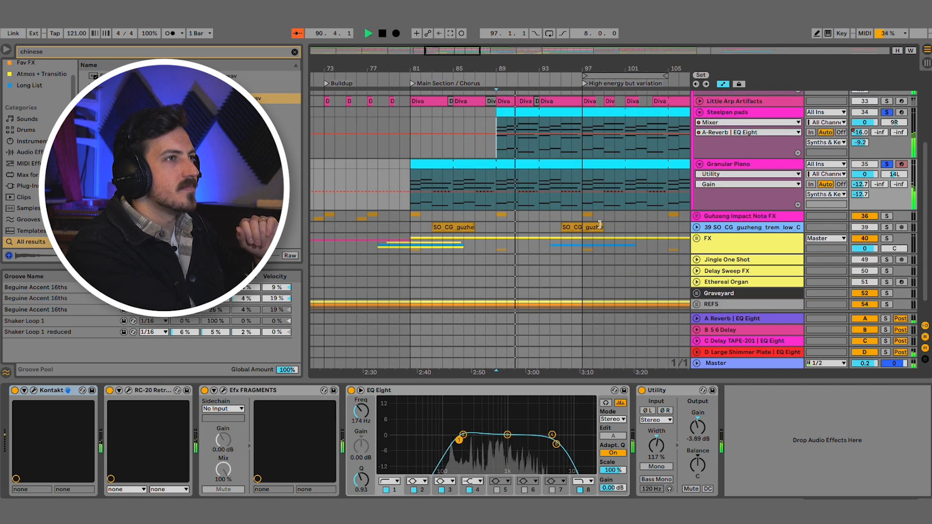
pyautogui.scroll(5, 600, 225)
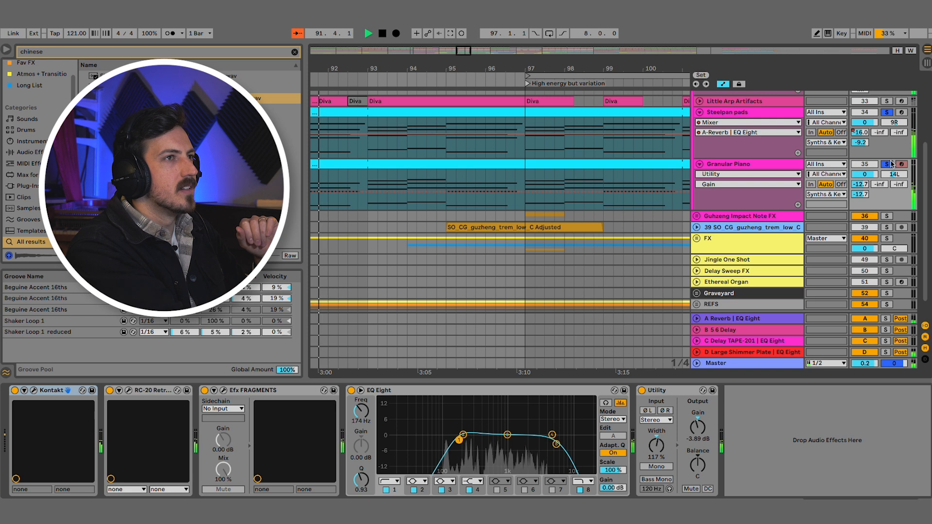
pyautogui.click(887, 112)
pyautogui.press('space')
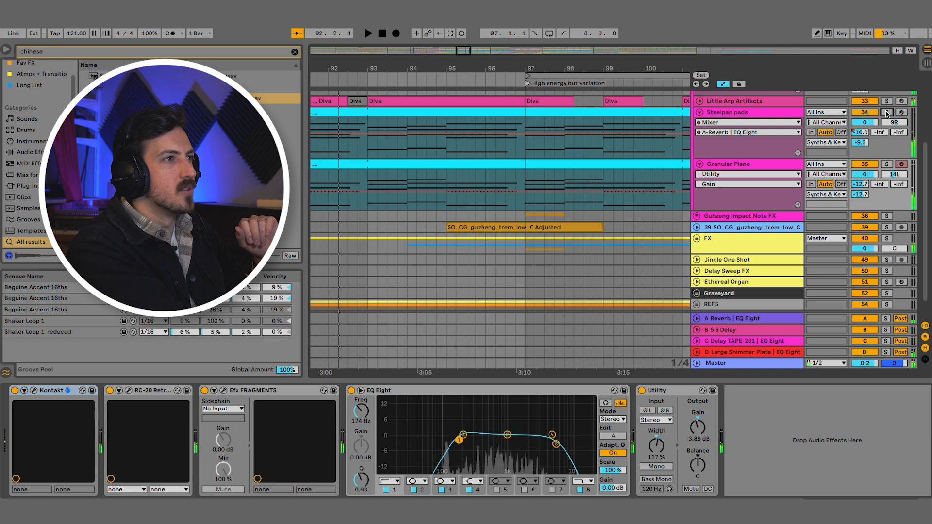
# - Solo the guzheng tremolo audio track, play it from bar 95, and stop playback
pyautogui.click(446, 219)
pyautogui.click(886, 228)
pyautogui.press('space')
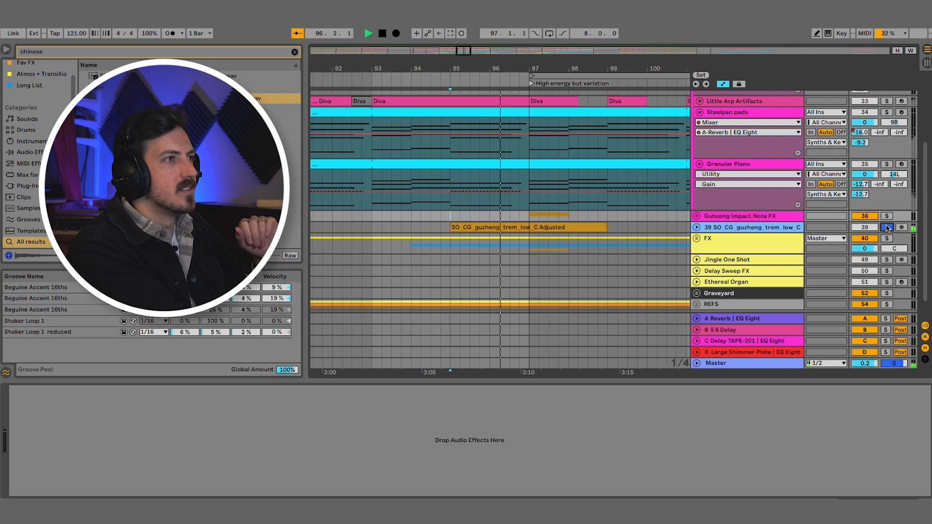
pyautogui.press('space')
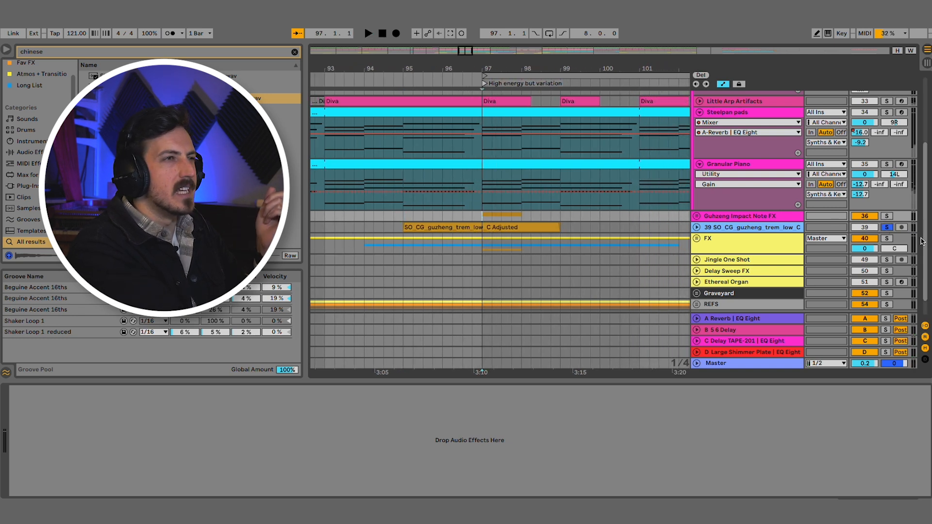
# - Add the Guhzeng Impact Note FX group to the solo, play from bar 97, clear both solos, and stop playback
pyautogui.click(887, 216)
pyautogui.press('space')
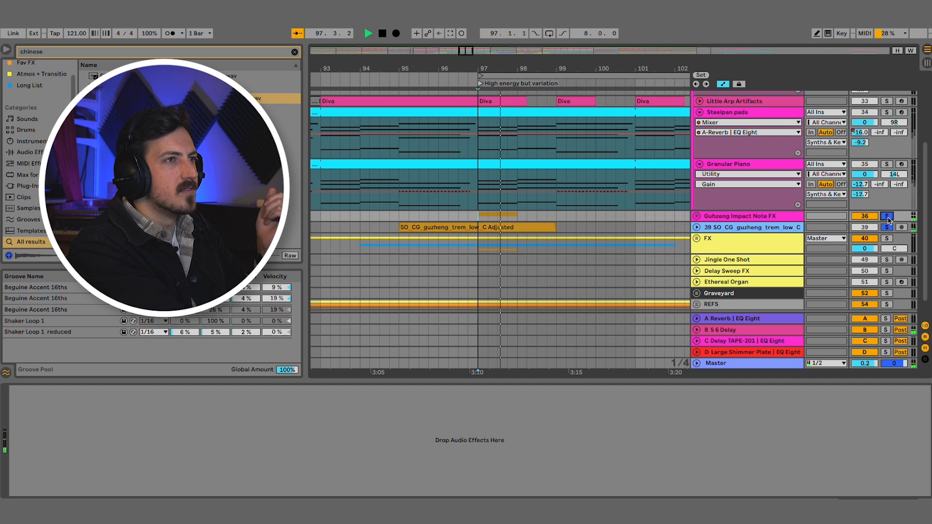
pyautogui.click(888, 227)
pyautogui.click(887, 217)
pyautogui.press('space')
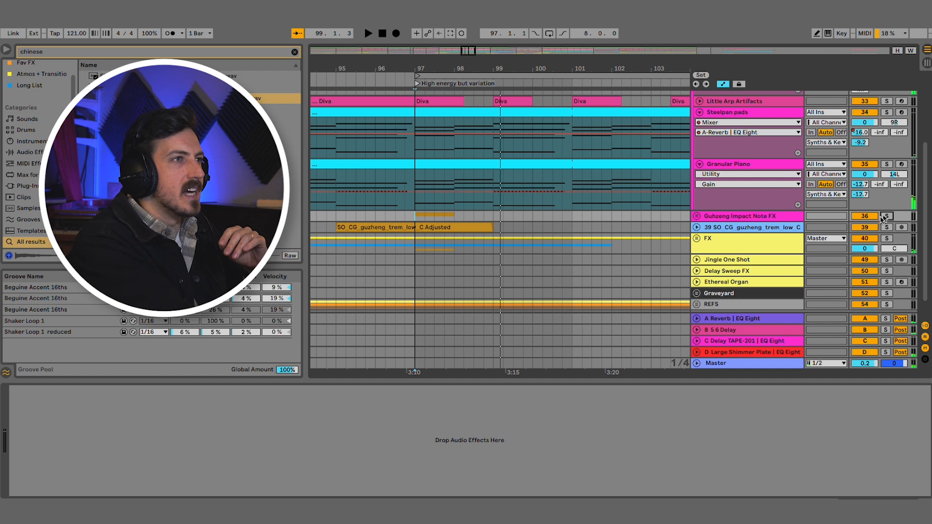
# - Solo the FX group, play it from the Main Section / Chorus start at bar 81, and stop playback
pyautogui.click(719, 242)
pyautogui.press('-')
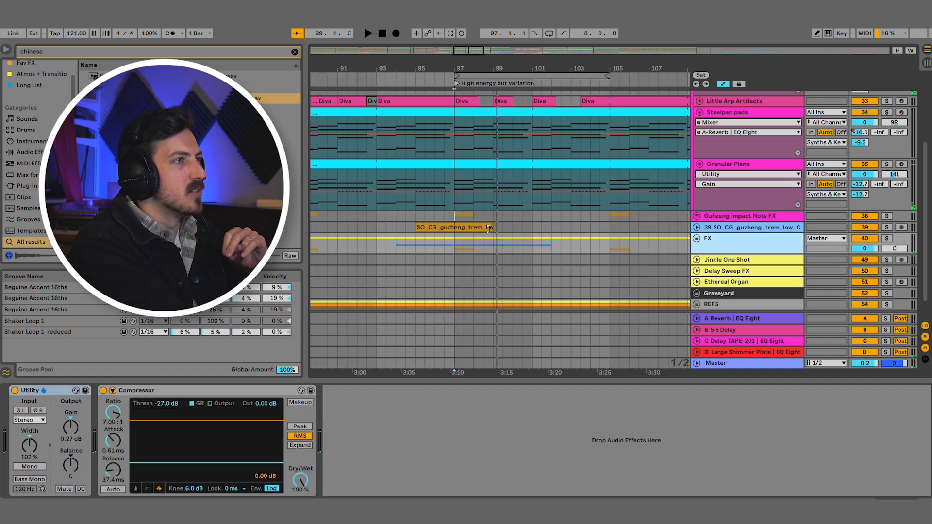
pyautogui.click(454, 244)
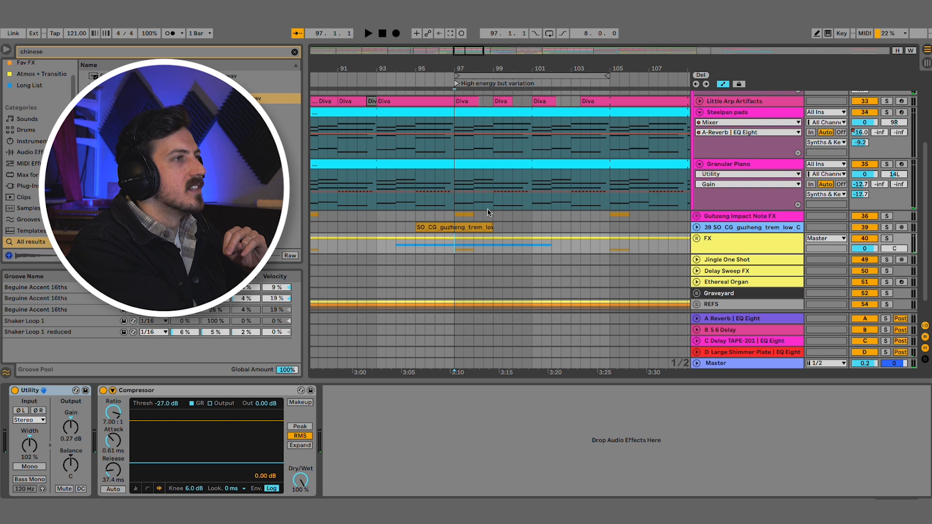
pyautogui.hscroll(-10, 488, 212)
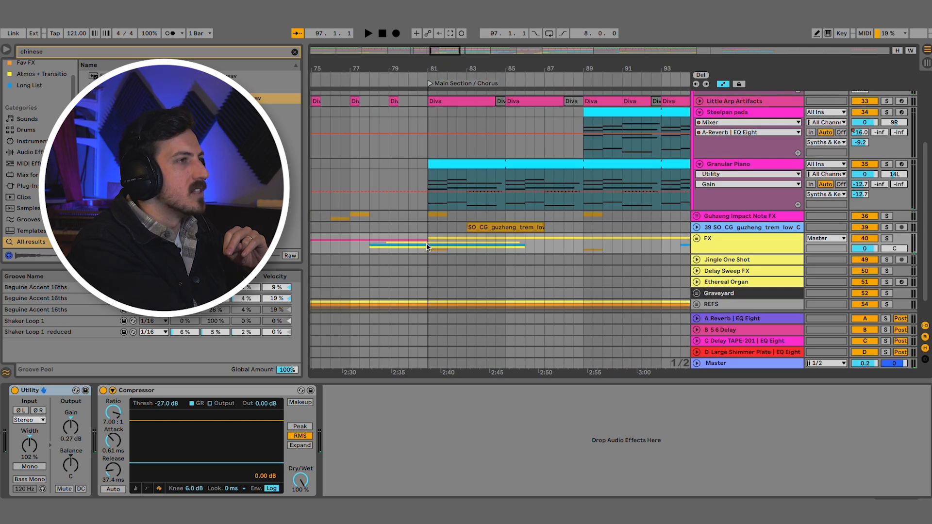
pyautogui.click(888, 238)
pyautogui.press('space')
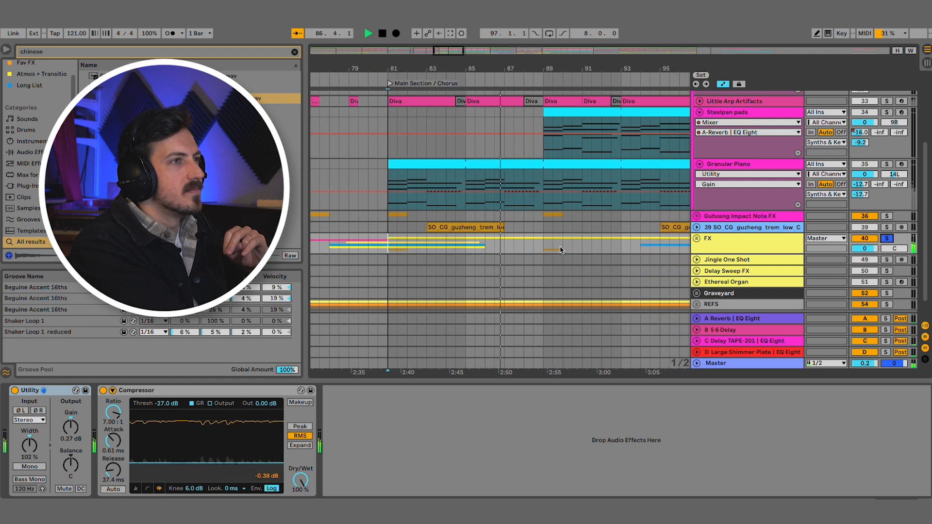
pyautogui.press('space')
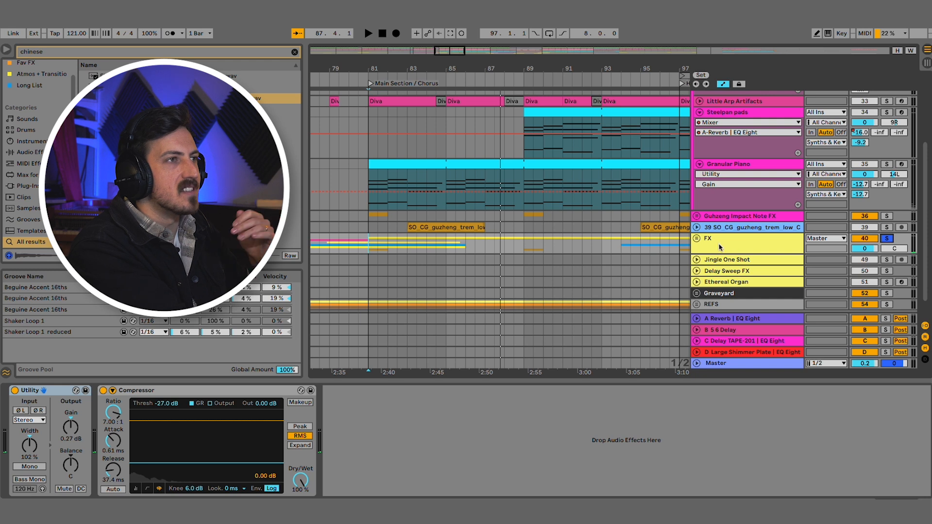
# - Unfold the FX group, inspect the Augmented VOICES track's instrument window, and close it
pyautogui.click(697, 239)
pyautogui.scroll(-5, 719, 243)
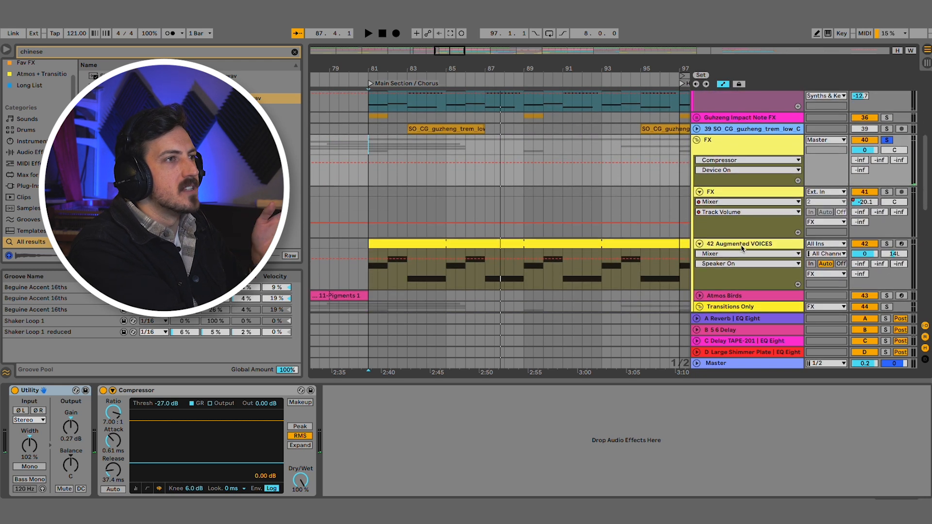
pyautogui.click(742, 247)
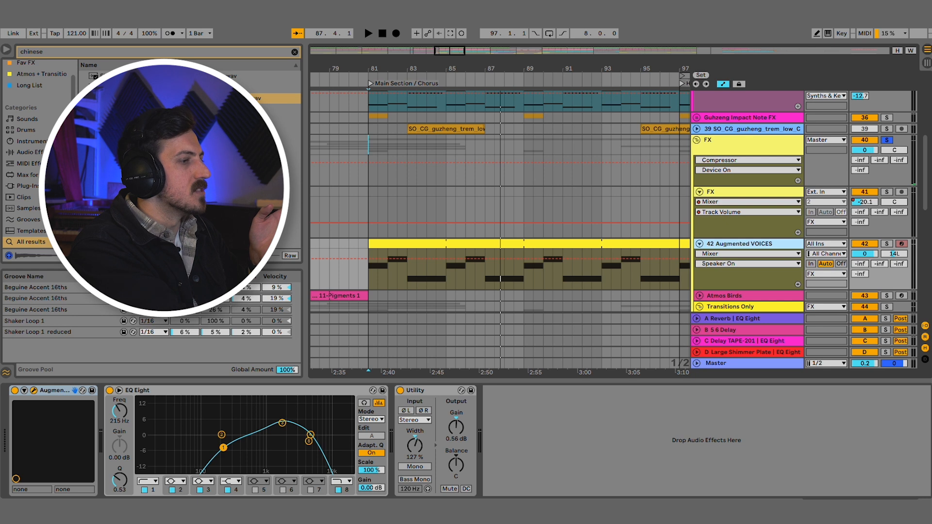
pyautogui.moveTo(421, 500); pyautogui.dragTo(322, 77)
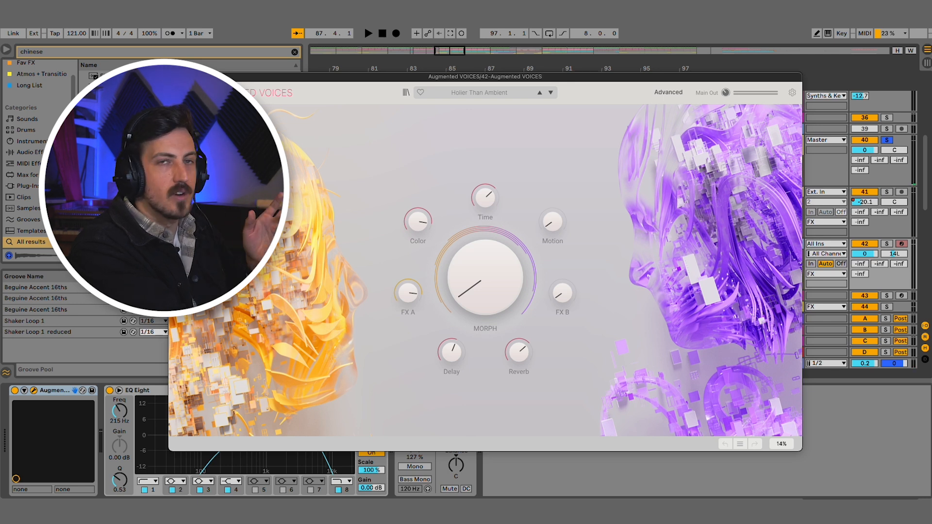
pyautogui.press('super+w')
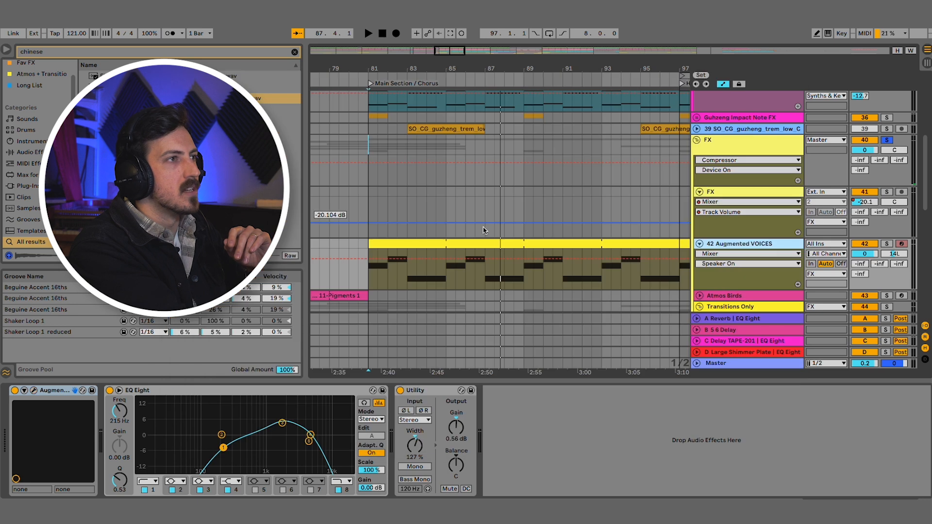
# - Unfold the Atmos Birds track and play it from bar 65 within the soloed FX group, toggling its solo during playback
pyautogui.scroll(-3, 645, 235)
pyautogui.scroll(-5, 567, 246)
pyautogui.hscroll(-3, 567, 246)
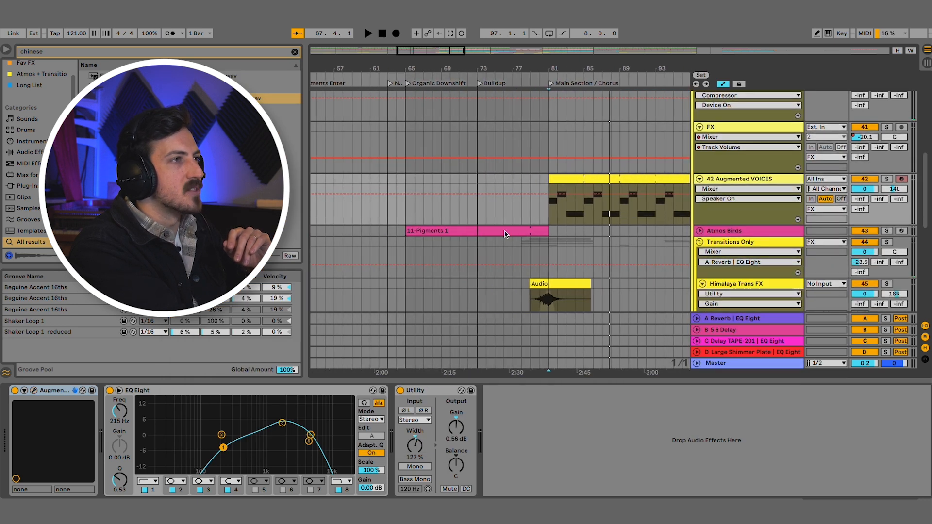
pyautogui.click(699, 231)
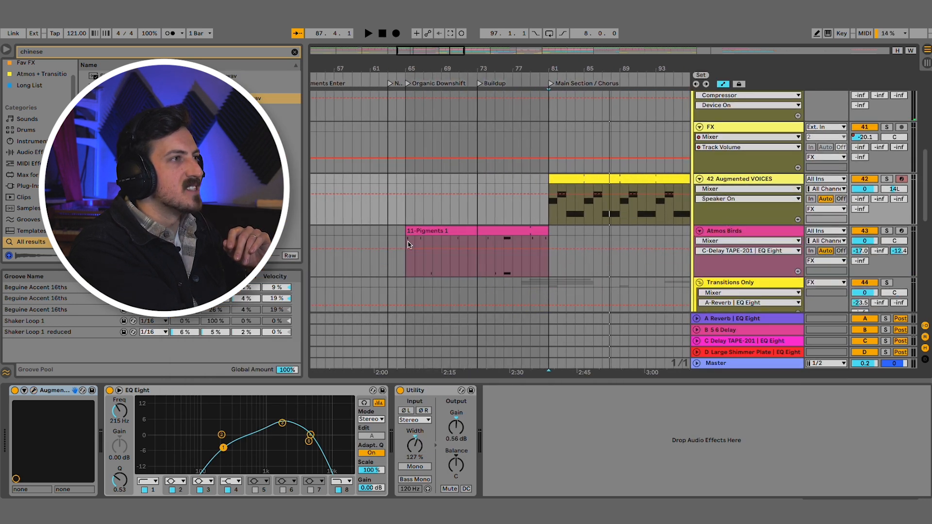
pyautogui.click(401, 269)
pyautogui.press('space')
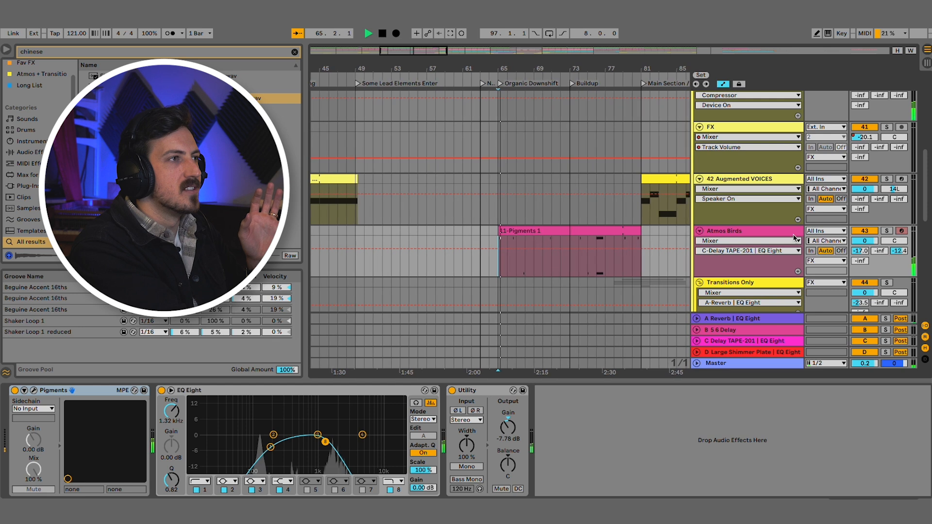
pyautogui.click(886, 231)
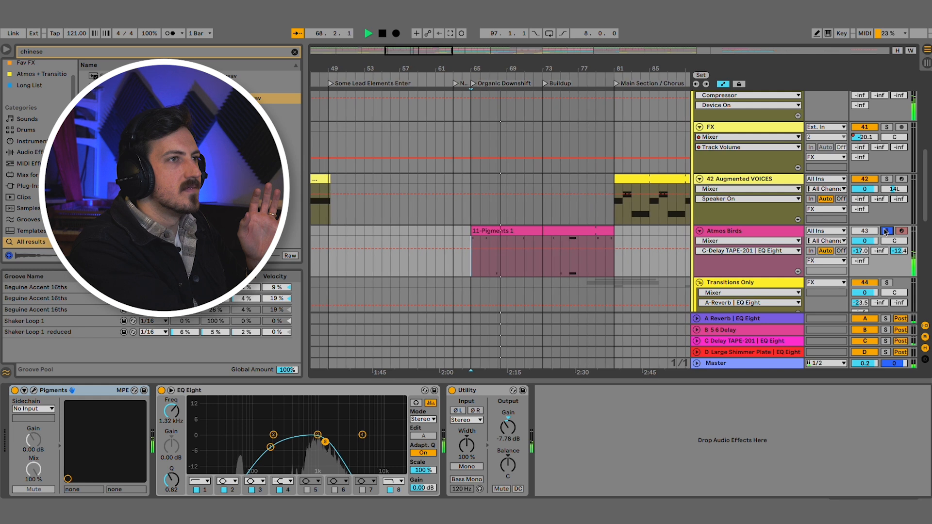
pyautogui.scroll(3, 886, 231)
pyautogui.click(887, 147)
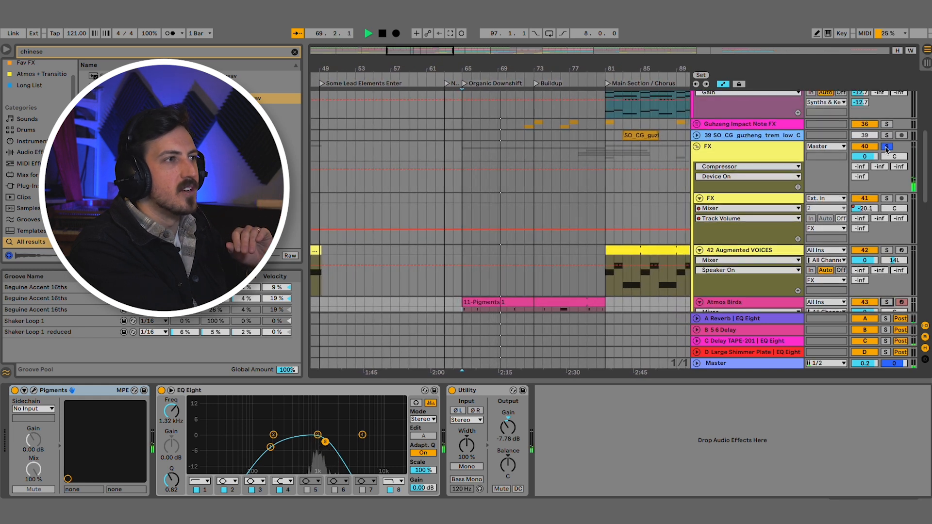
pyautogui.scroll(-2, 893, 127)
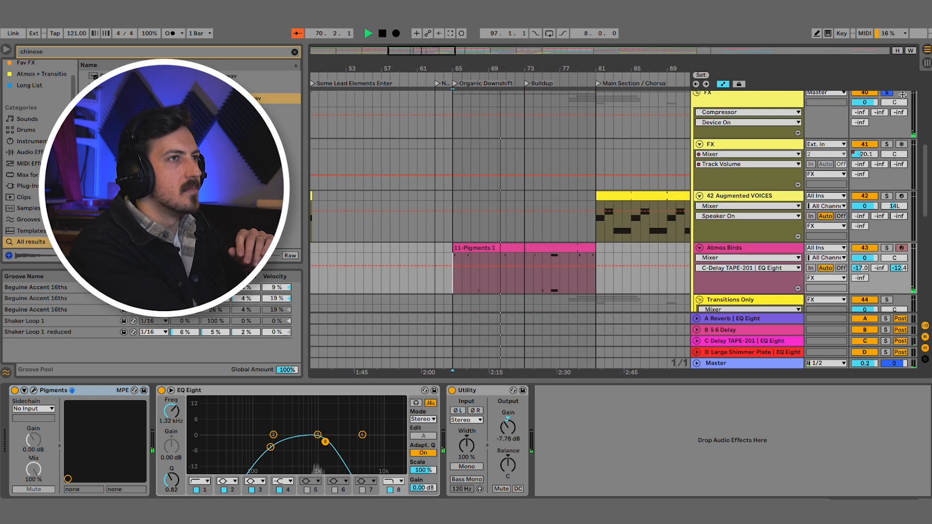
# - Solo the Himalaya Trans FX, Diva Transition and Diva Transition 2 tracks and play them from bar 78 into the chorus
pyautogui.scroll(-3, 578, 202)
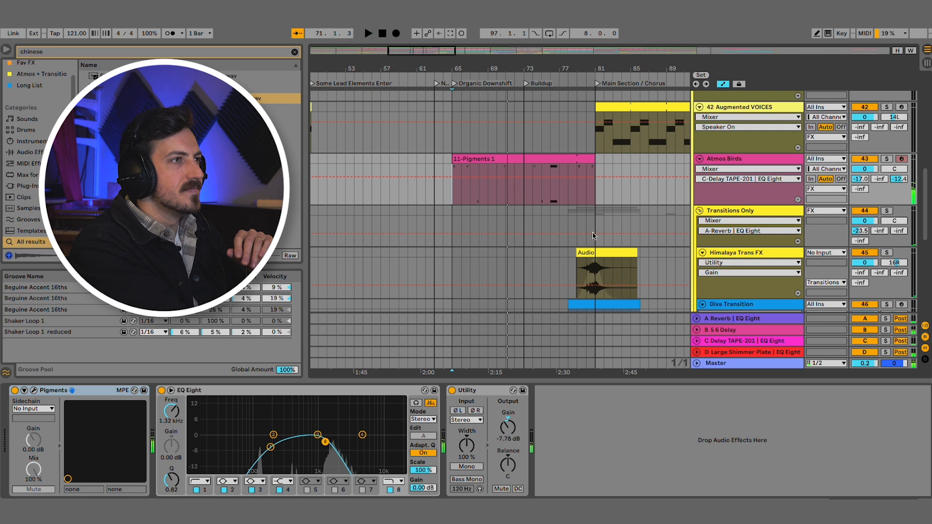
pyautogui.scroll(-3, 593, 236)
pyautogui.scroll(3, 615, 244)
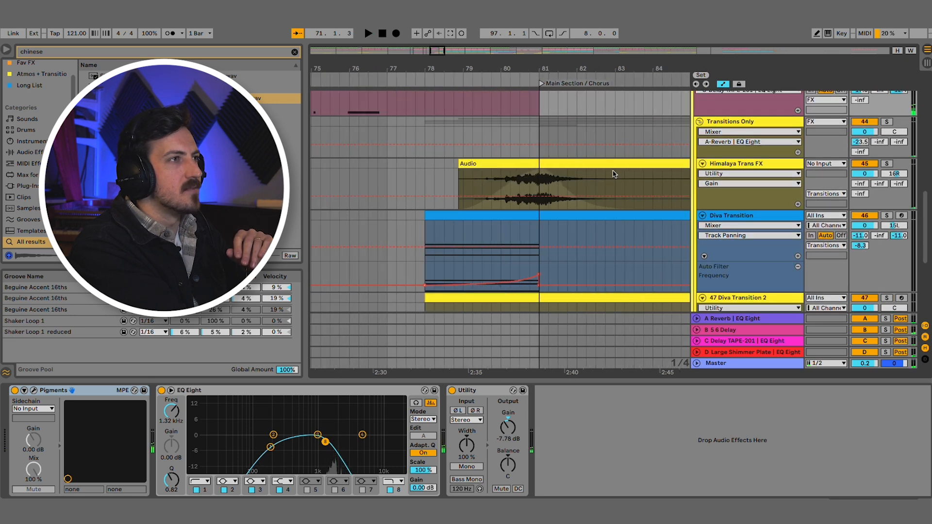
pyautogui.scroll(-3, 614, 175)
pyautogui.scroll(-3, 614, 175)
pyautogui.scroll(1, 623, 182)
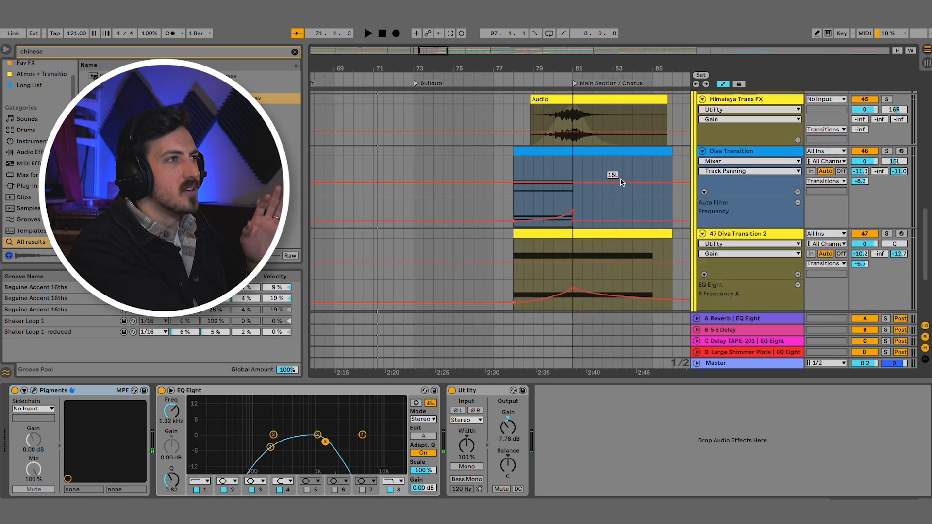
pyautogui.scroll(1, 617, 180)
pyautogui.click(510, 135)
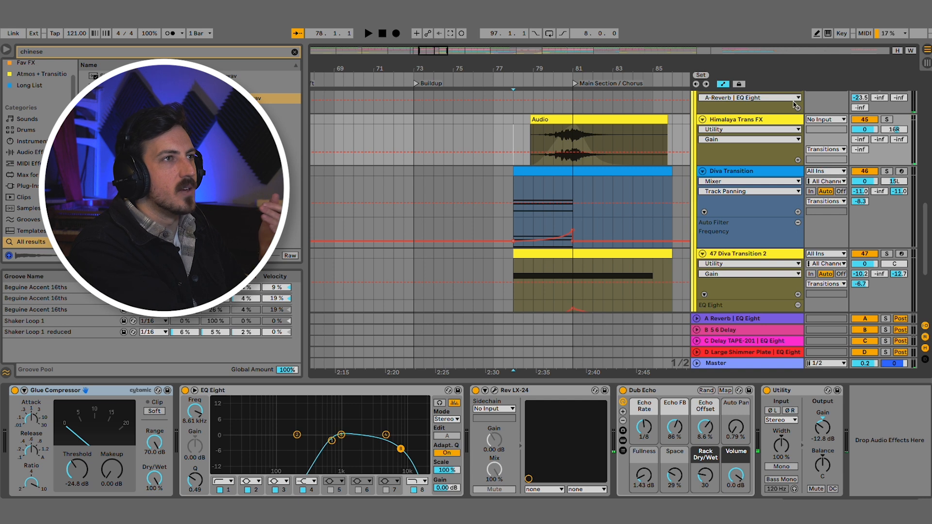
pyautogui.scroll(1, 900, 147)
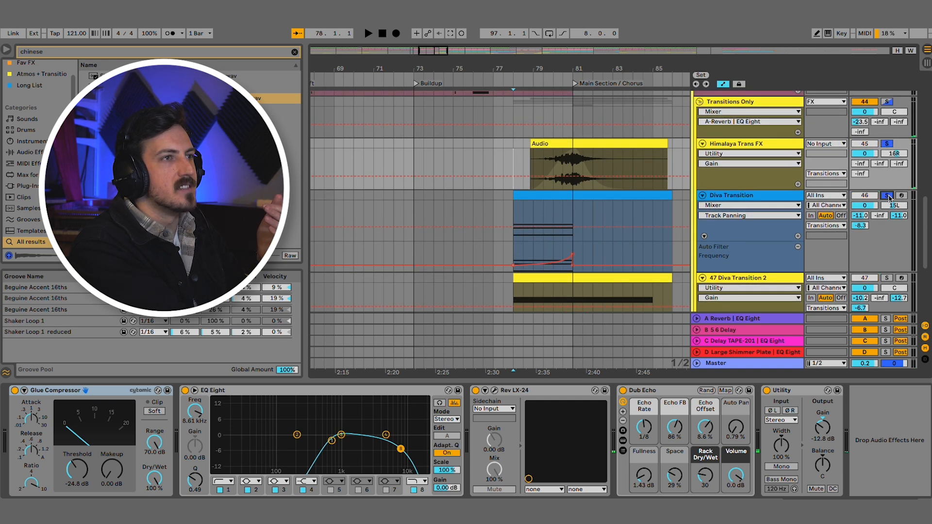
pyautogui.scroll(-1, 889, 197)
pyautogui.press('space')
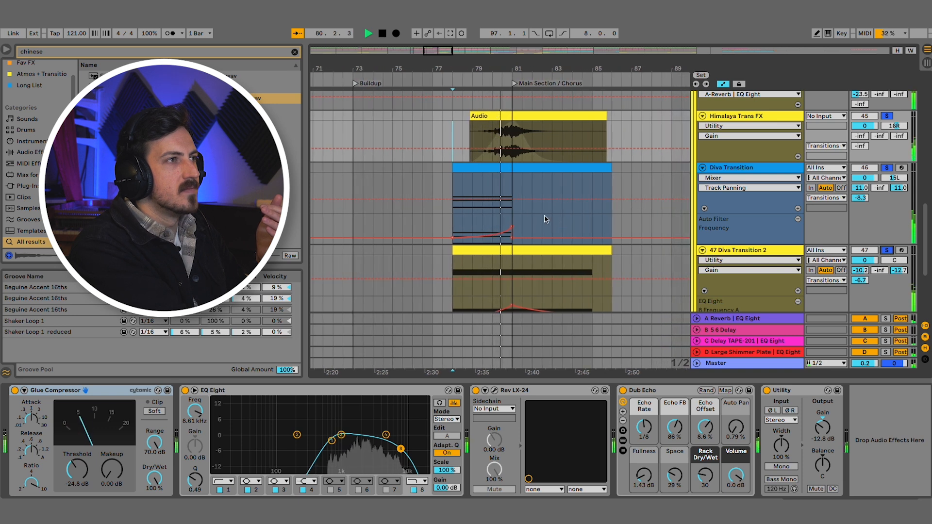
pyautogui.scroll(-4, 545, 216)
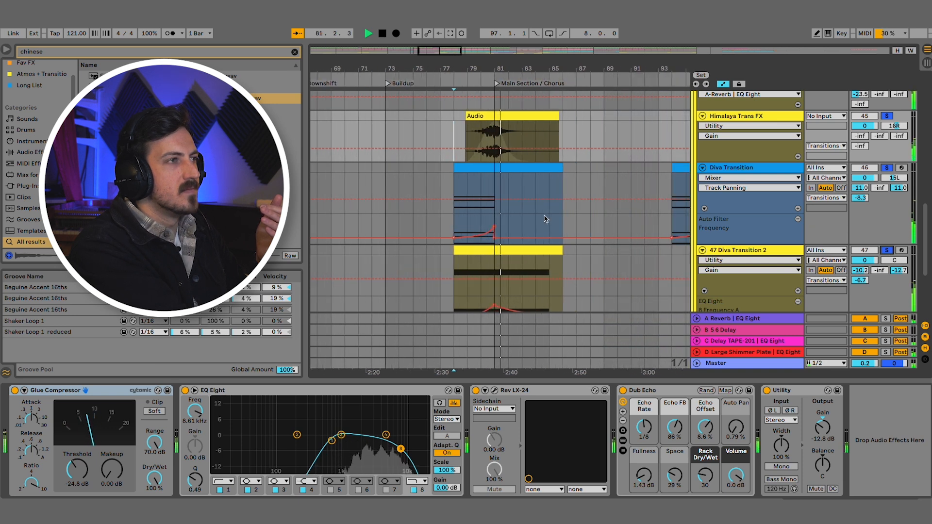
pyautogui.scroll(-4, 544, 218)
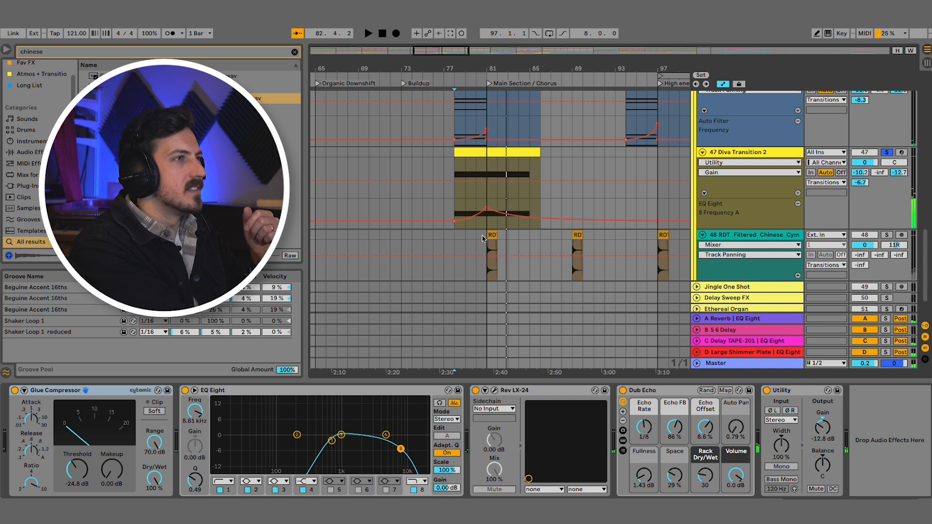
# - Add RDT Filtered Chinese Cymbal to the soloed transition tracks, play from bar 81, and clear the Diva transition solos
pyautogui.click(884, 238)
pyautogui.press('space')
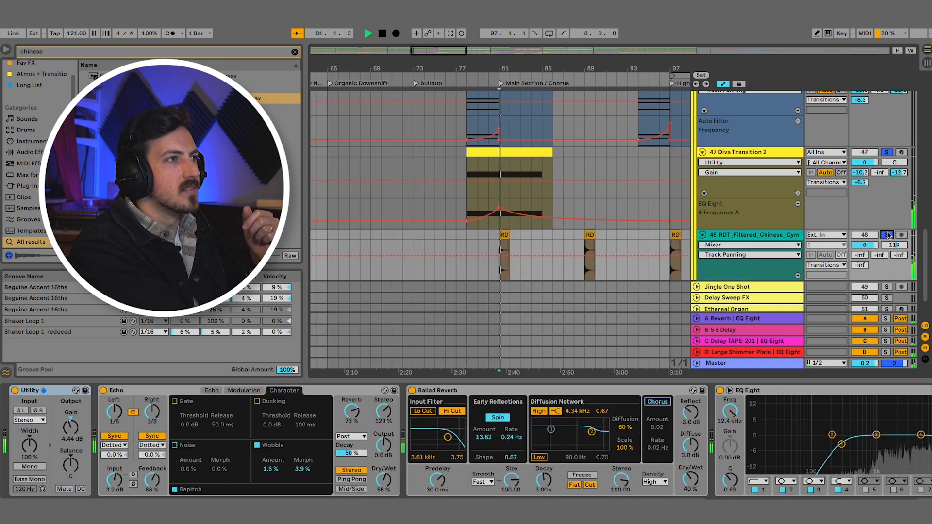
pyautogui.scroll(4, 891, 170)
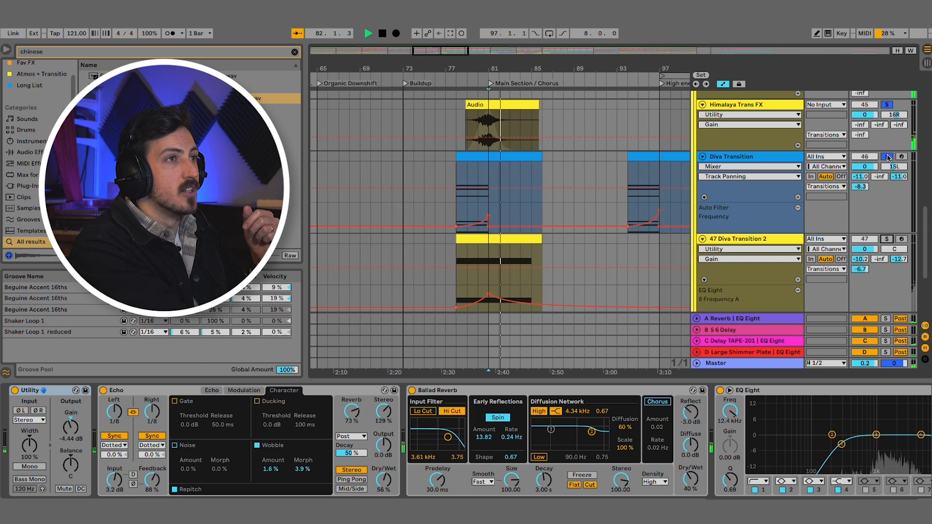
pyautogui.scroll(3, 889, 163)
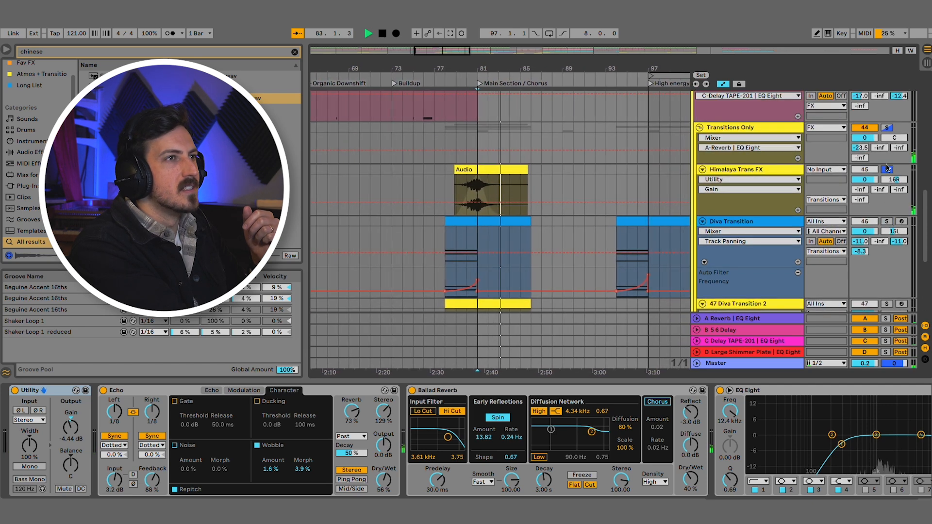
pyautogui.scroll(5, 888, 160)
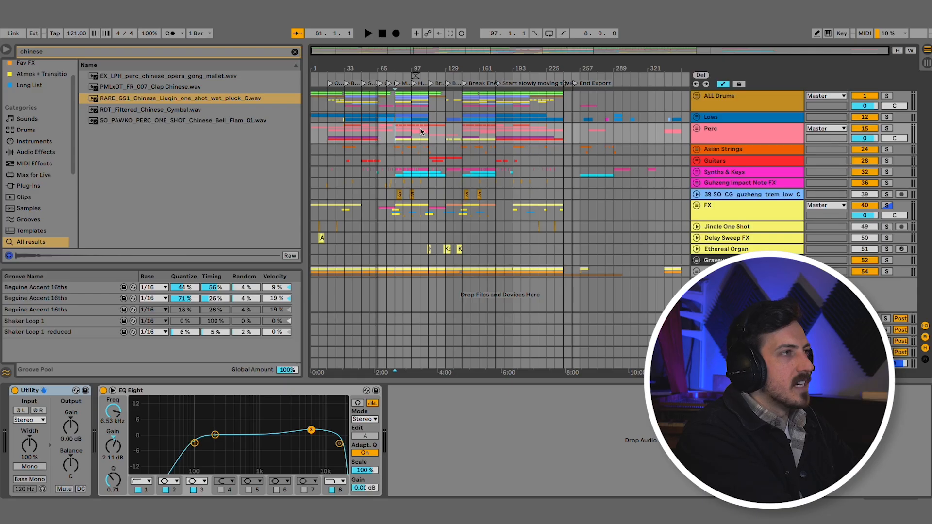
# - Hide the browser and enlarge the arrangement around the opening section locators between bars 17 and 49
pyautogui.click(5, 49)
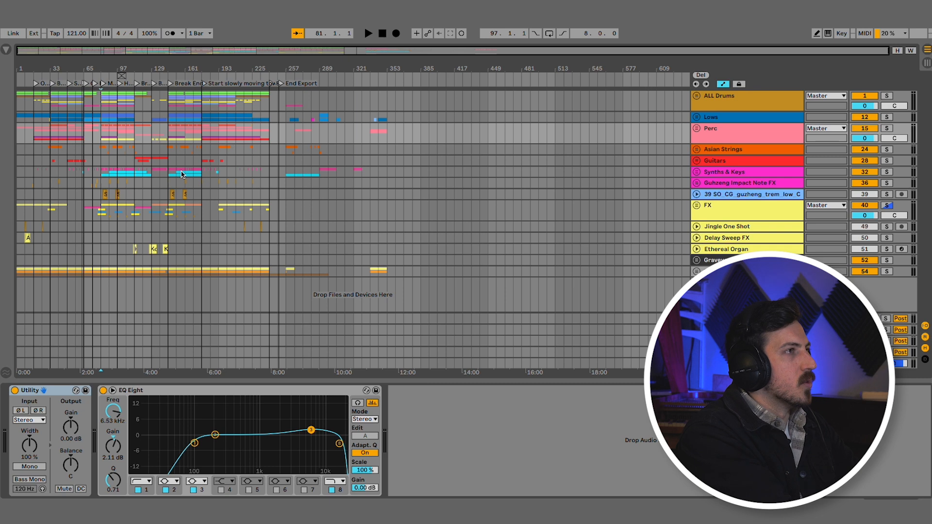
pyautogui.scroll(5, 182, 175)
pyautogui.hscroll(-5, 182, 174)
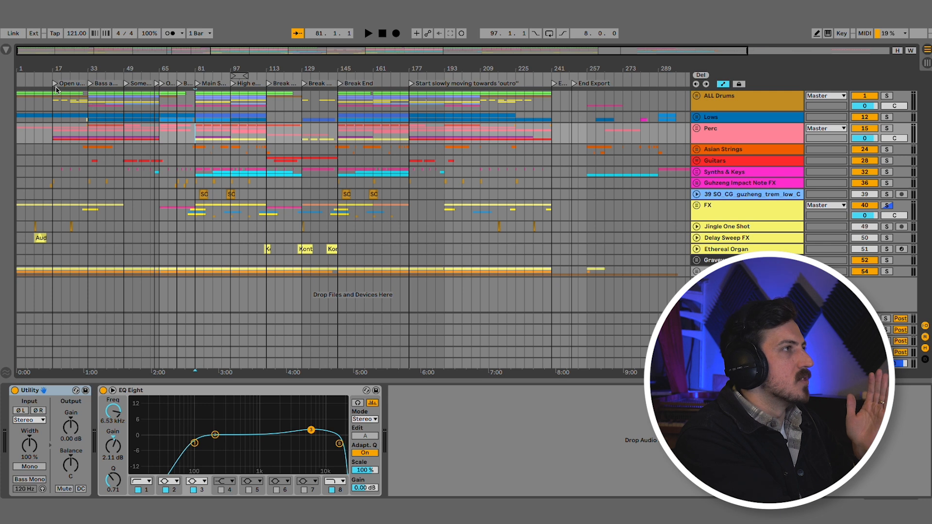
pyautogui.scroll(5, 49, 114)
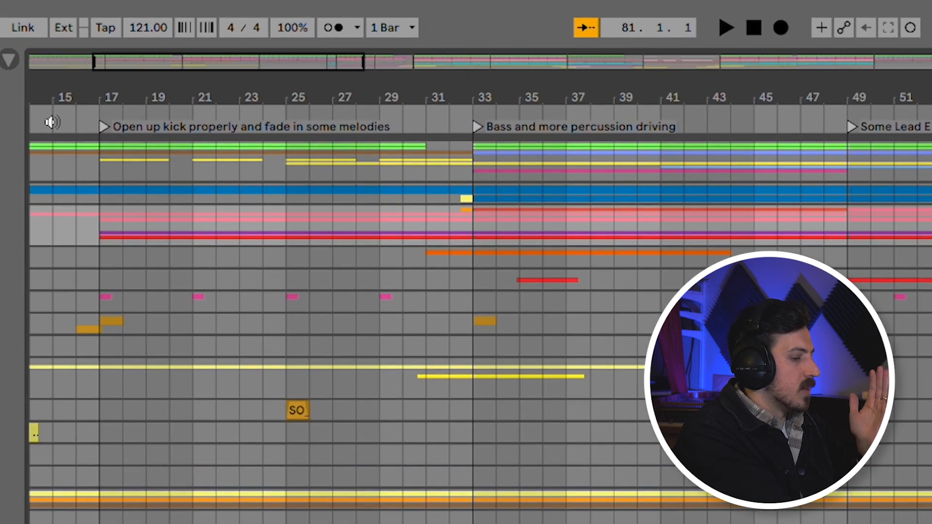
# - Show the option for adding a locator at bar 15, dismiss it, and review the locators through the later sections
pyautogui.rightClick(30, 83)
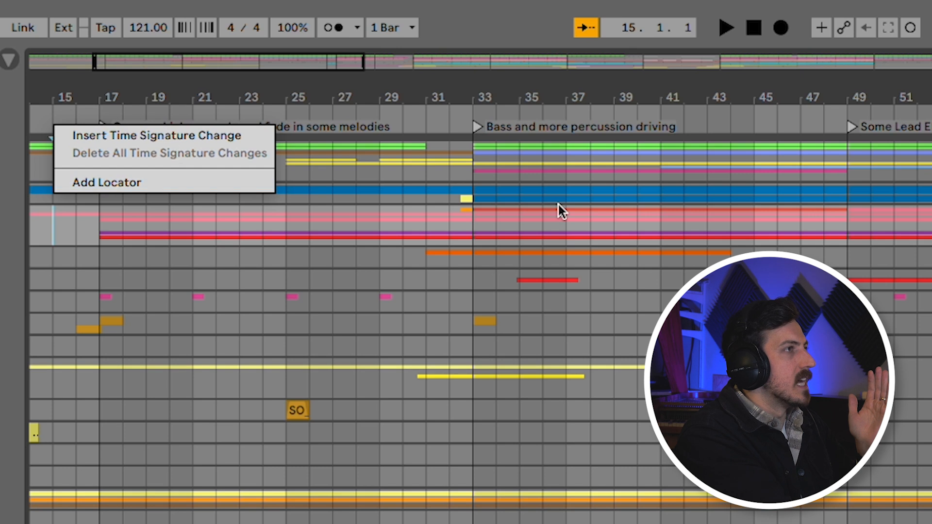
pyautogui.click(676, 291)
pyautogui.scroll(-5, 679, 290)
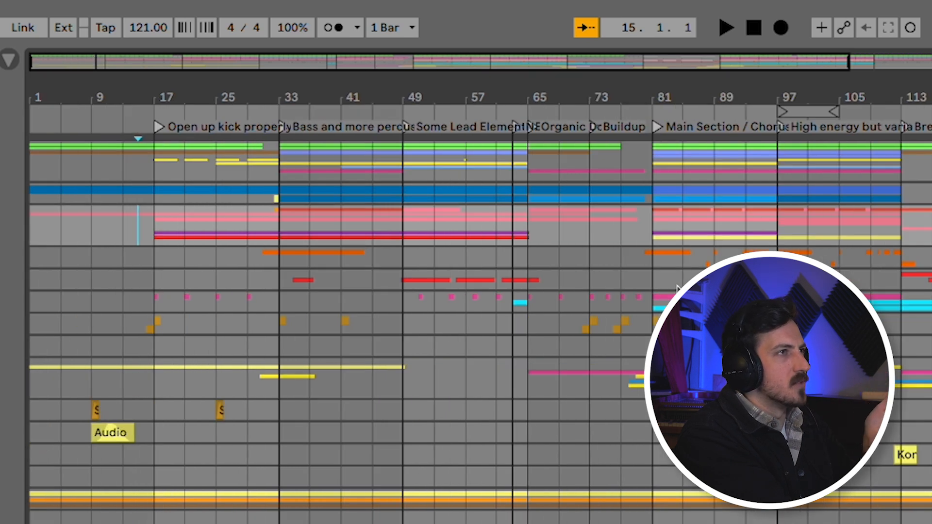
pyautogui.scroll(-3, 678, 288)
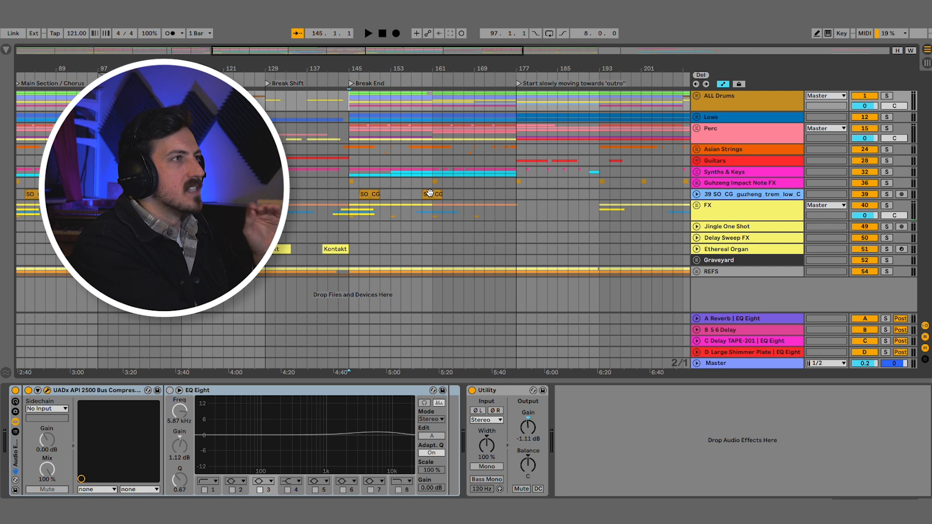
# - Play the arrangement from the Break End locator at bar 145, and again from bar 161
pyautogui.press('space')
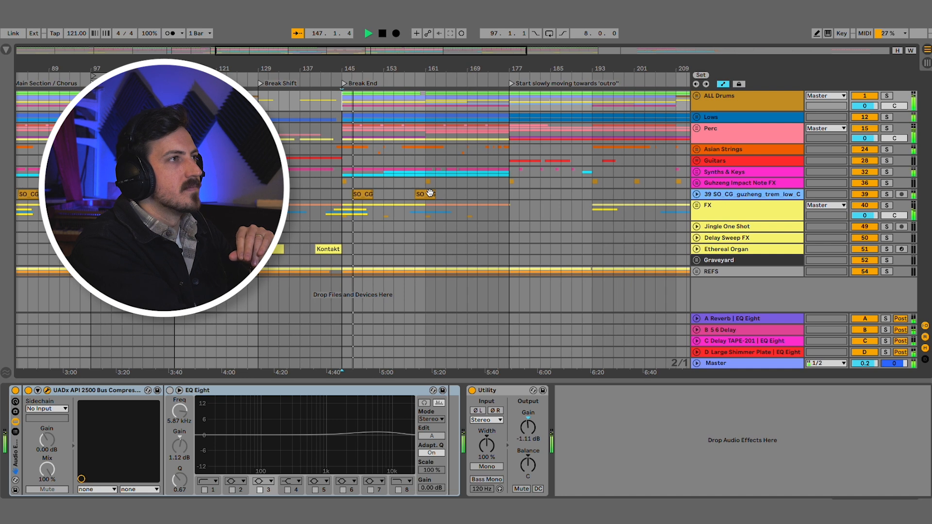
pyautogui.click(422, 116)
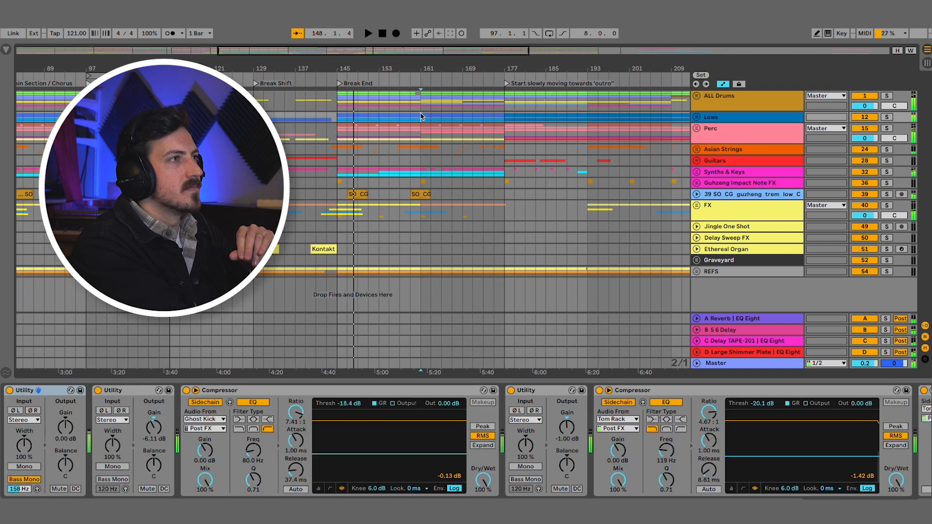
pyautogui.press('space')
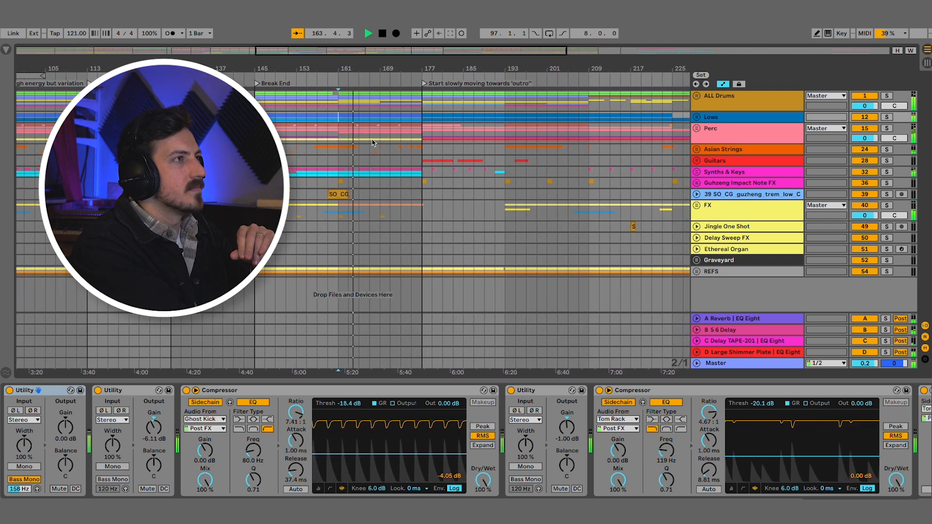
pyautogui.press('space')
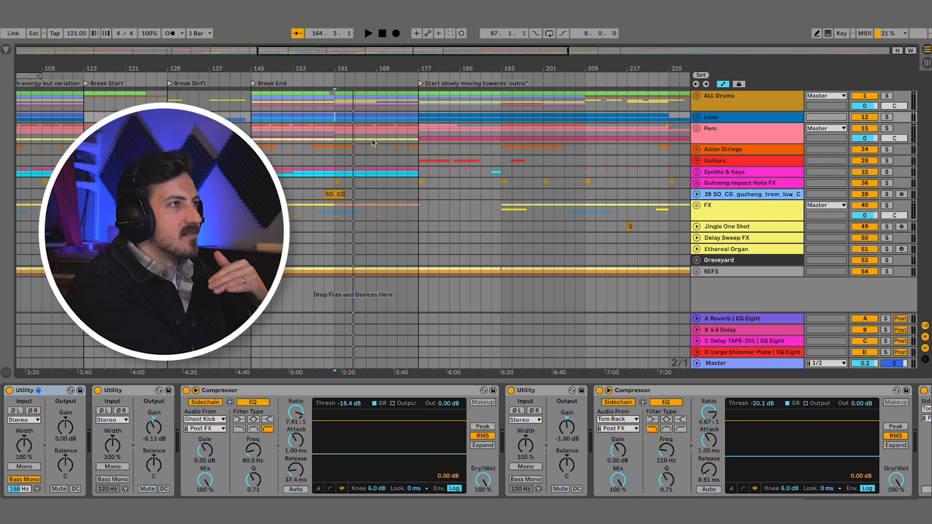
# - Select the Break End section across all tracks from bar 145 to bar 177
pyautogui.hscroll(-10, 374, 142)
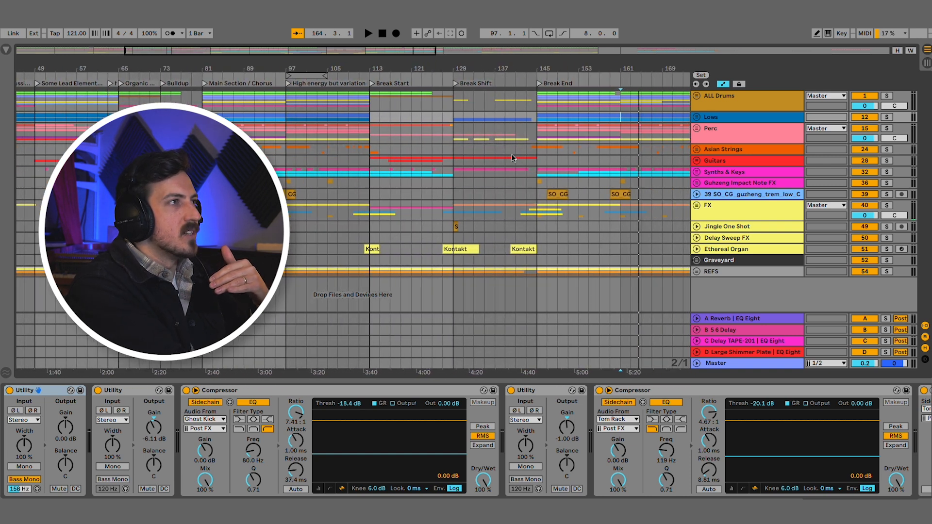
pyautogui.hscroll(4, 512, 158)
pyautogui.moveTo(424, 99); pyautogui.dragTo(592, 313)
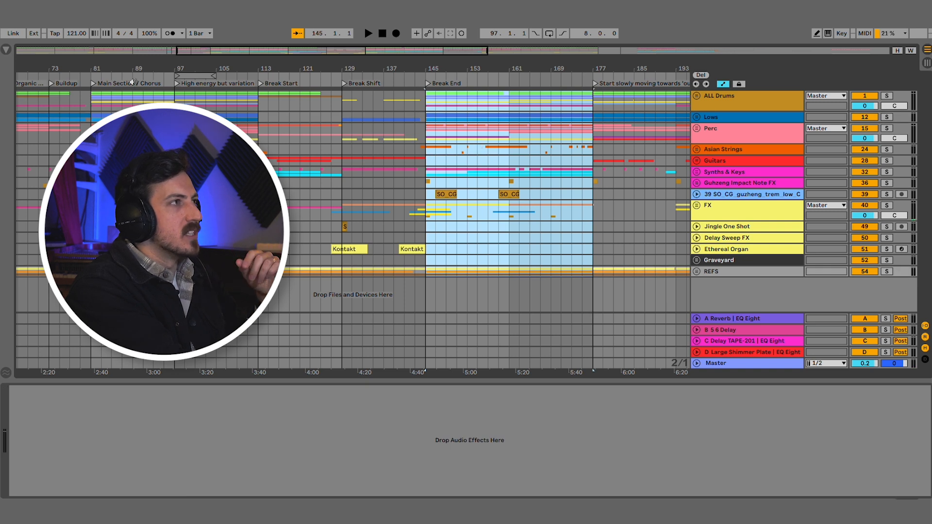
# - Compare the two main sections by briefly playing from bar 145 and from the Main Section / Chorus locator at bar 81
pyautogui.hscroll(-3, 368, 131)
pyautogui.click(479, 129)
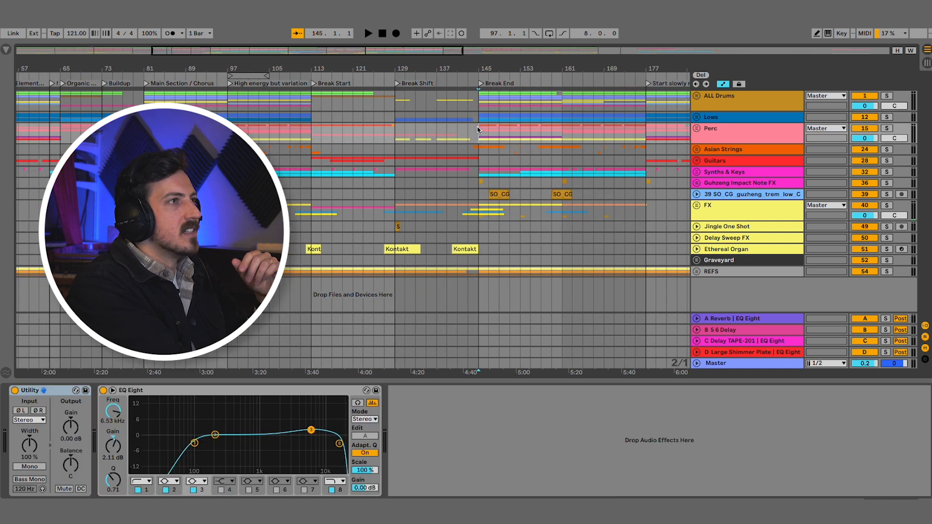
pyautogui.press('space')
pyautogui.hscroll(-6, 478, 130)
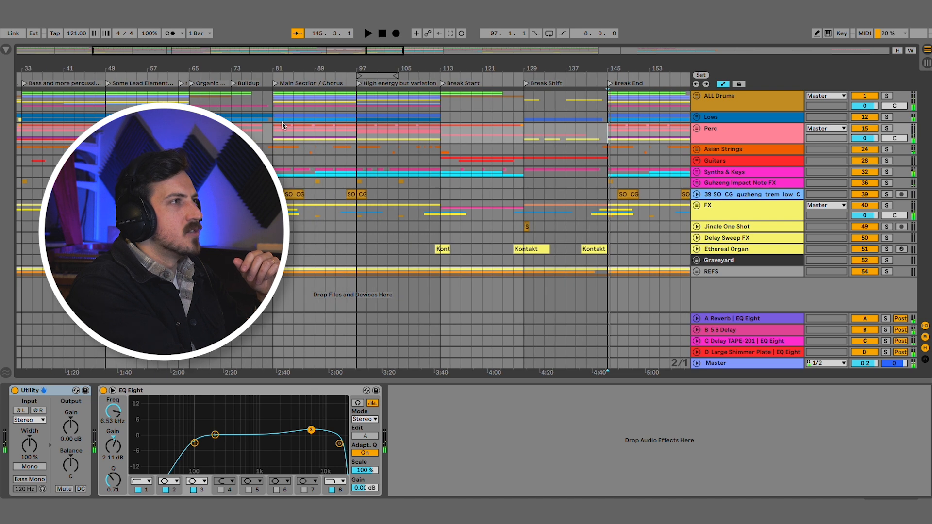
pyautogui.click(275, 138)
pyautogui.hscroll(-4, 275, 138)
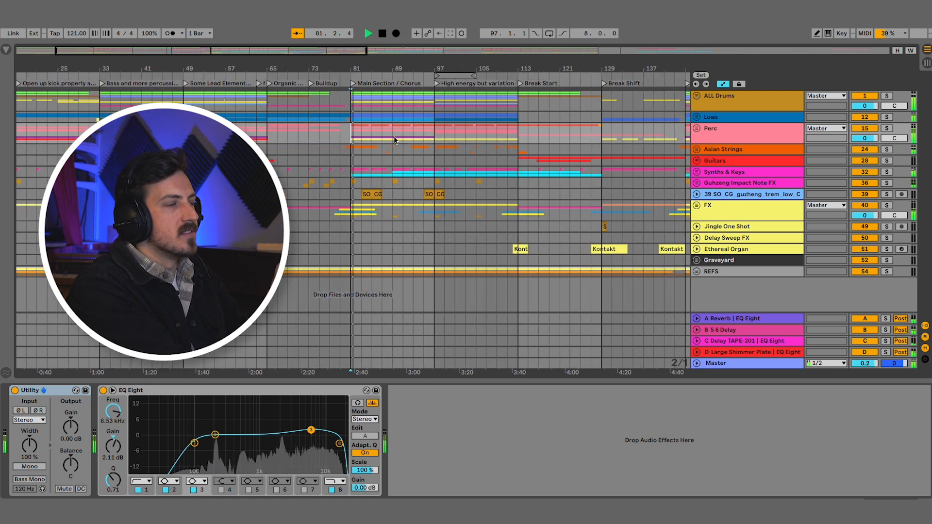
pyautogui.hscroll(5, 395, 141)
# - Examine the section locators across the whole arrangement, from the intro through the chorus and breaks to the outro
pyautogui.scroll(-4, 394, 140)
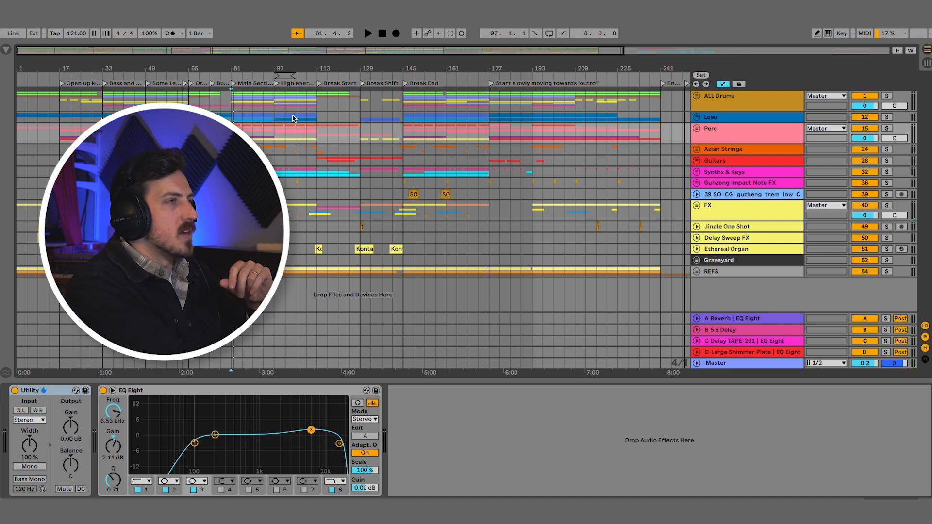
pyautogui.keyDown('ctrl'); pyautogui.scroll(5, 293, 118); pyautogui.keyUp('ctrl')
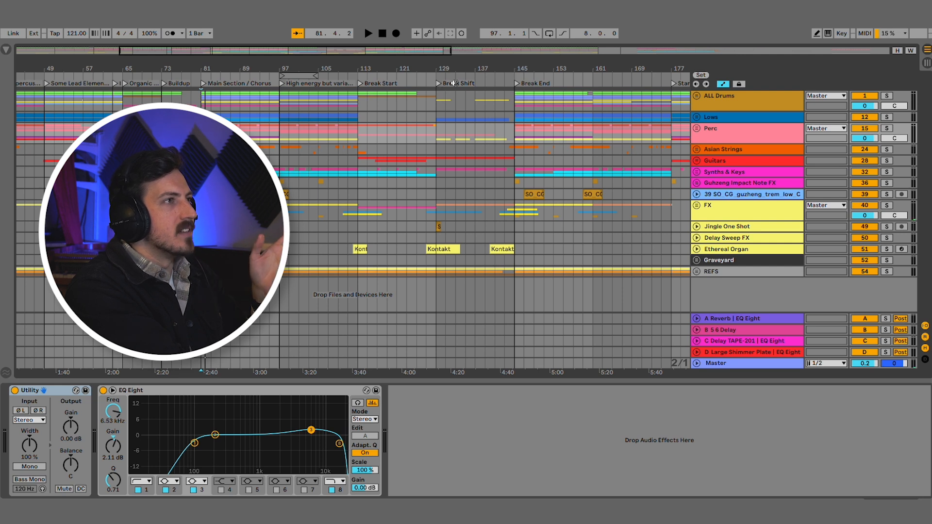
pyautogui.hscroll(-6, 483, 112)
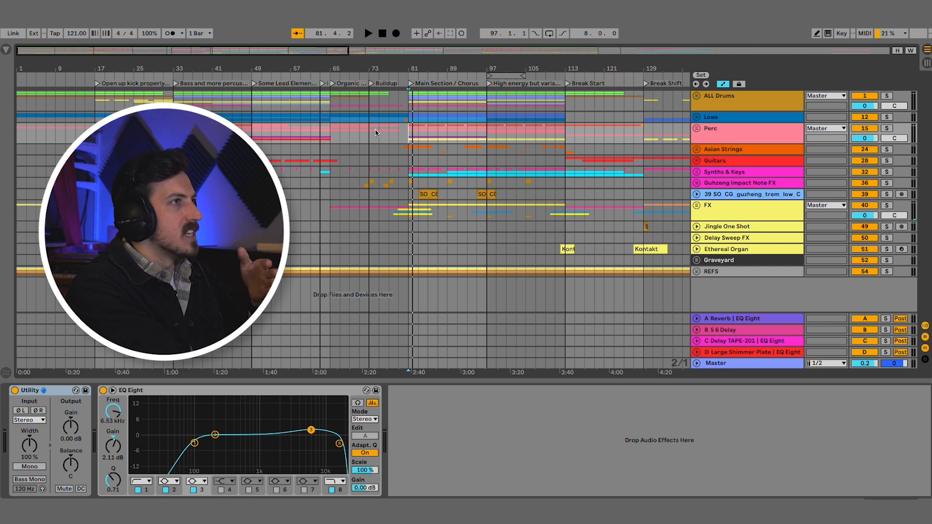
pyautogui.scroll(-5, 417, 136)
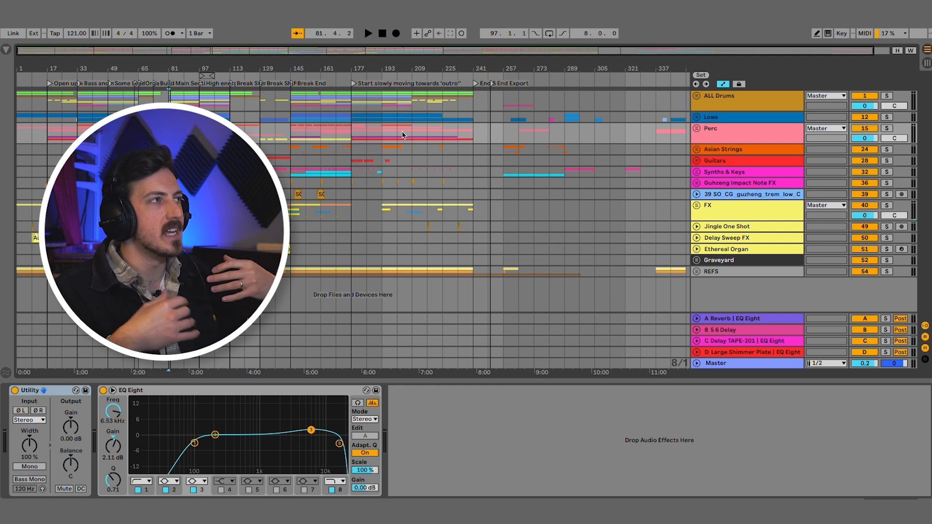
pyautogui.scroll(5, 109, 233)
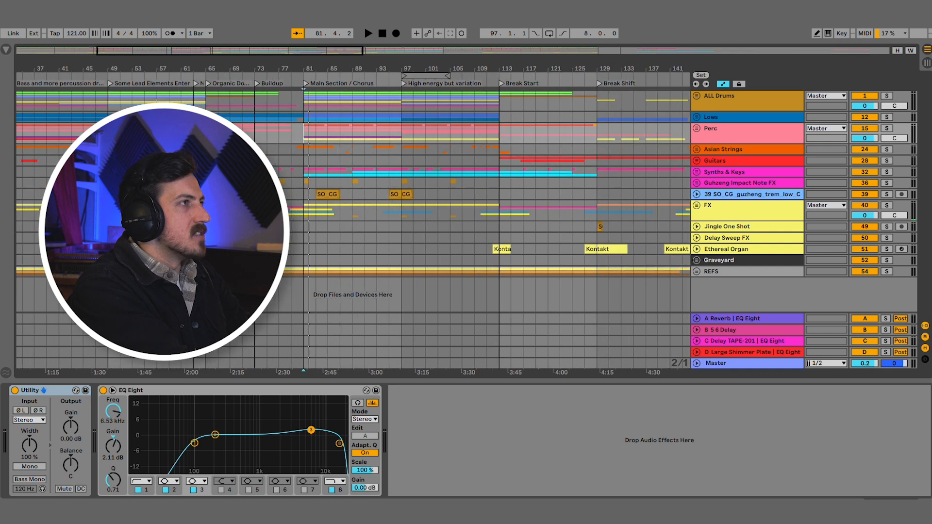
# - Unfold the Lows group and inspect its Sub and Moog Bass Rack tracks around the Main Section / Chorus
pyautogui.click(701, 117)
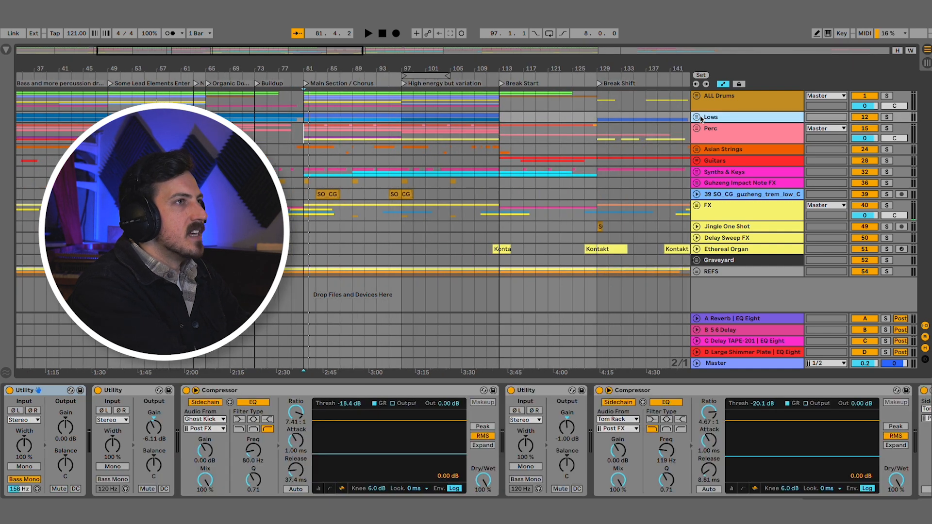
pyautogui.click(696, 118)
pyautogui.scroll(-3, 344, 213)
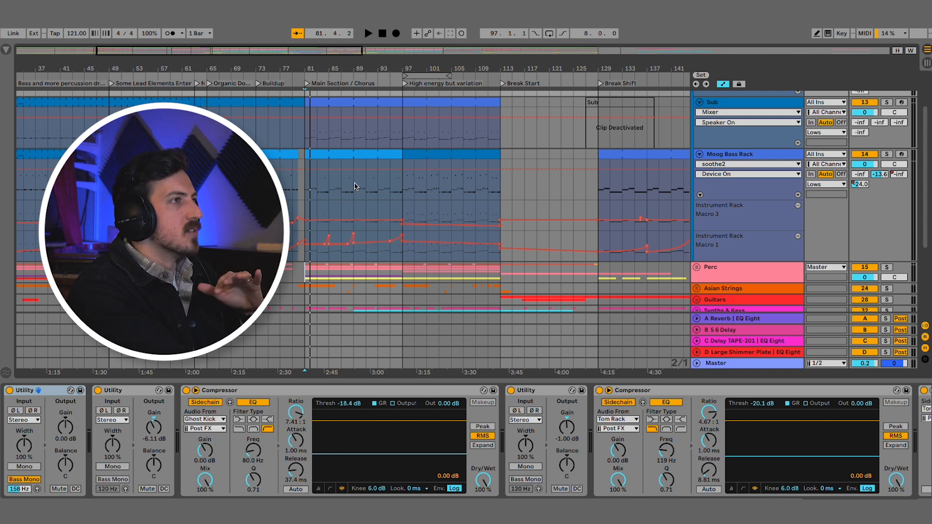
pyautogui.hscroll(-3, 325, 193)
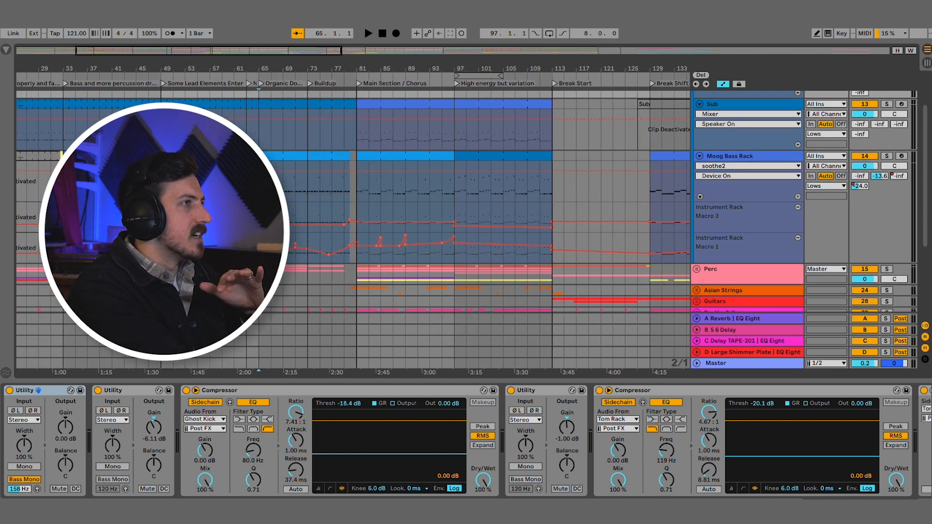
# - Inspect the Moog Bass Rack part at bar 65 and select the Sub clip from bar 65 to bar 81
pyautogui.click(262, 196)
pyautogui.scroll(3, 262, 197)
pyautogui.scroll(4, 261, 197)
pyautogui.hscroll(-3, 328, 191)
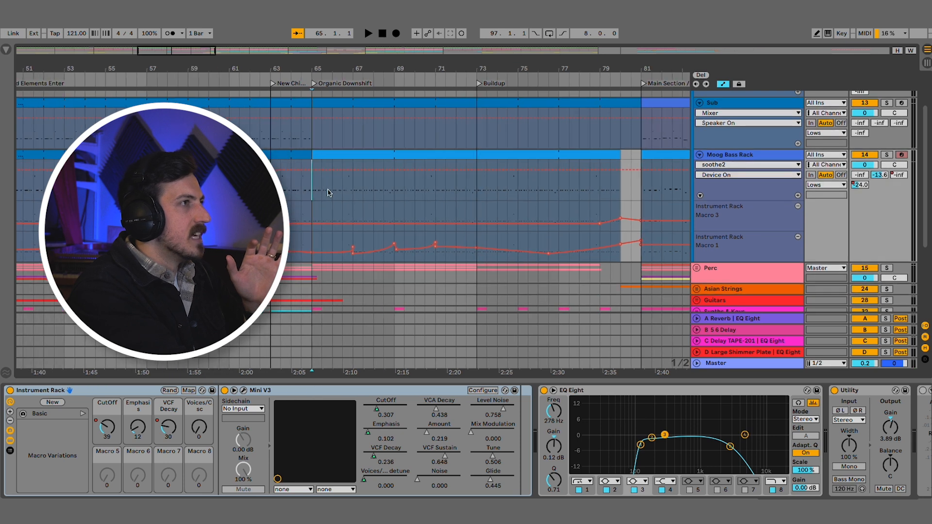
pyautogui.scroll(-5, 328, 191)
pyautogui.scroll(-2, 328, 193)
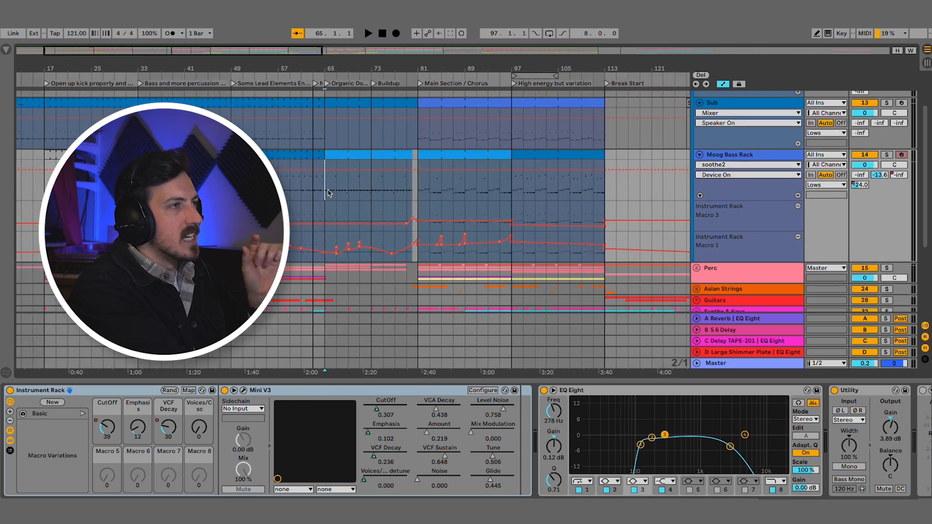
pyautogui.click(347, 103)
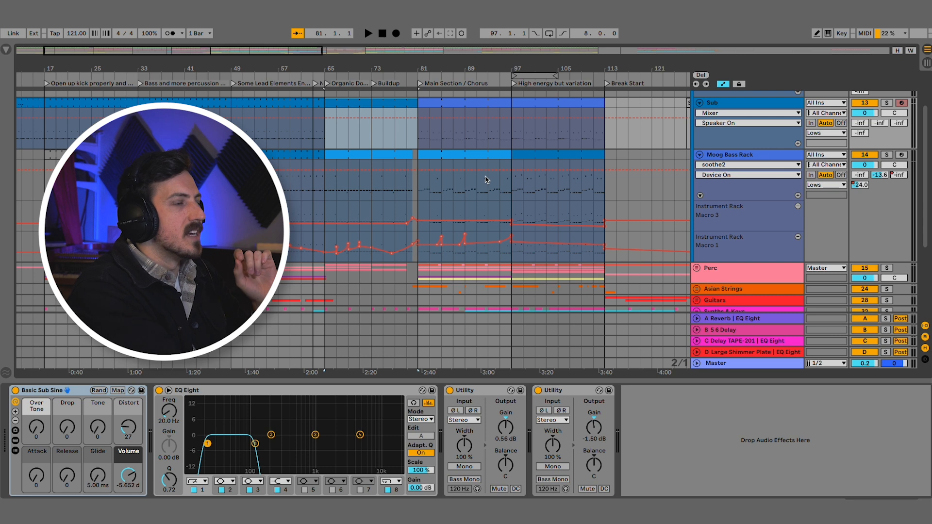
# - Play the track from the Some Lead Elements Enter locator at bar 49 while viewing the bass clips in the other sections
pyautogui.scroll(-3, 487, 179)
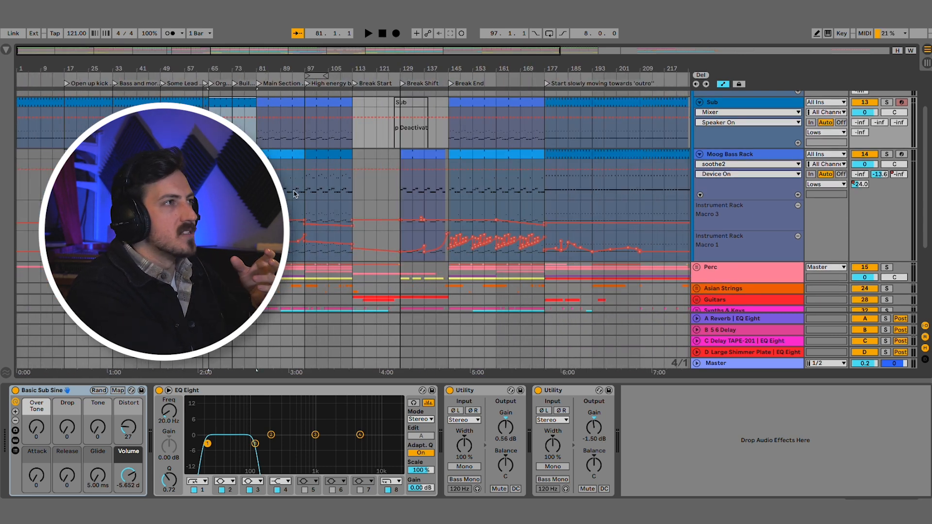
pyautogui.click(161, 127)
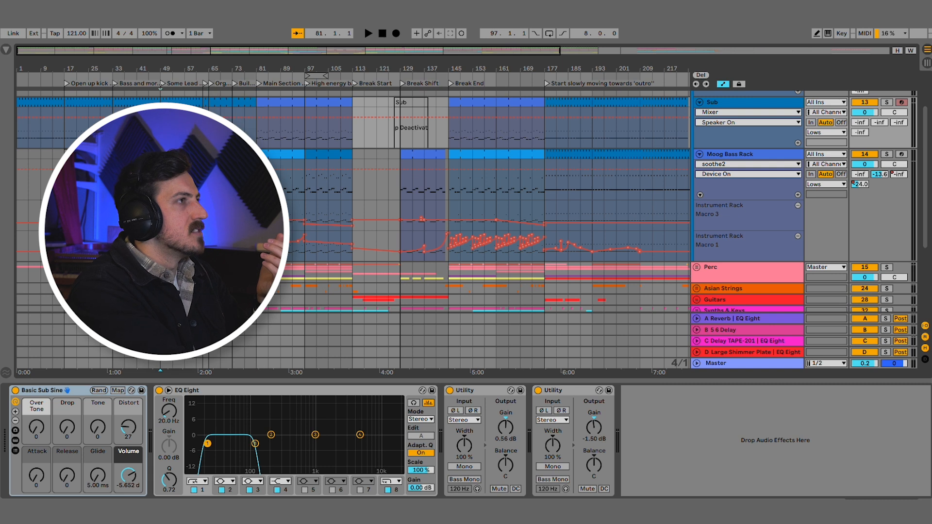
pyautogui.press('space')
pyautogui.scroll(3, 345, 157)
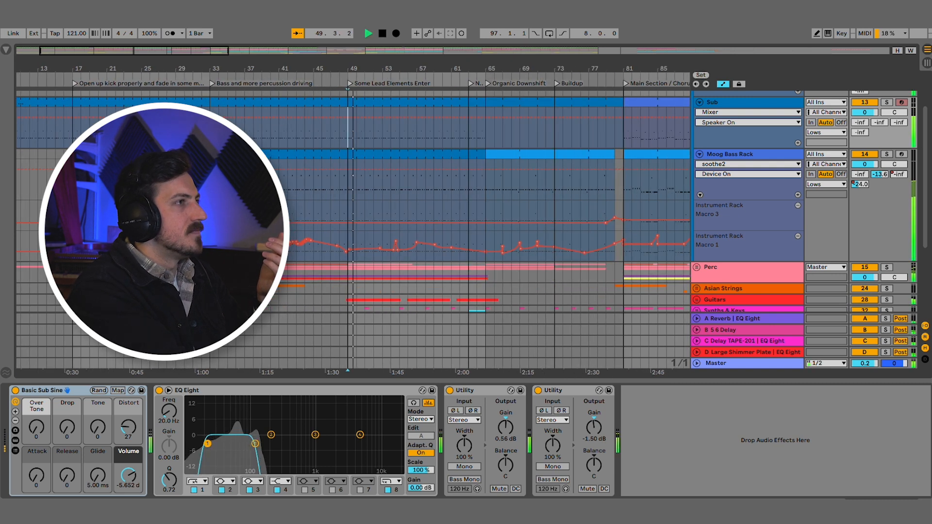
pyautogui.scroll(-5, 391, 176)
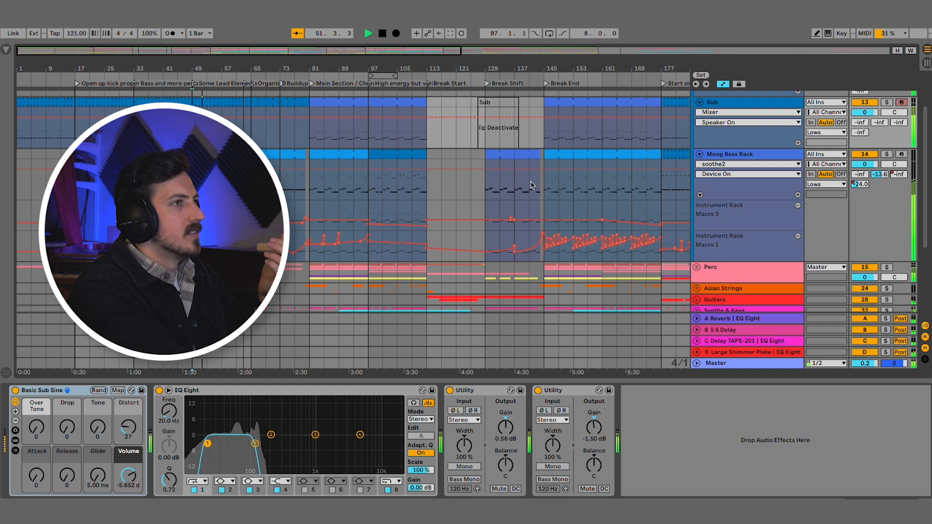
pyautogui.press('space')
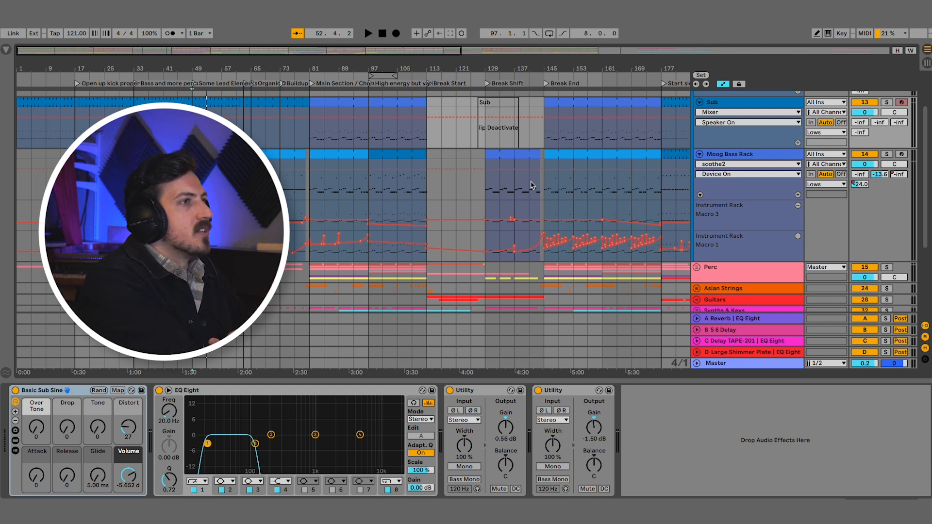
# - Unfold the Perc group and examine how its shaker loop clips are laid out from the intro to the outro
pyautogui.click(697, 268)
pyautogui.scroll(-5, 696, 271)
pyautogui.scroll(-1, 78, 219)
pyautogui.scroll(2, 77, 218)
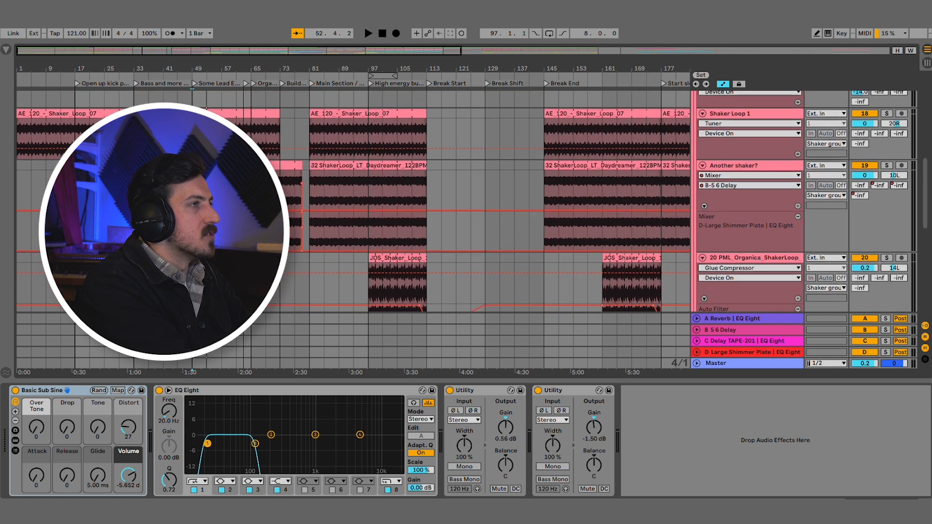
pyautogui.scroll(3, 75, 219)
pyautogui.scroll(-3, 76, 218)
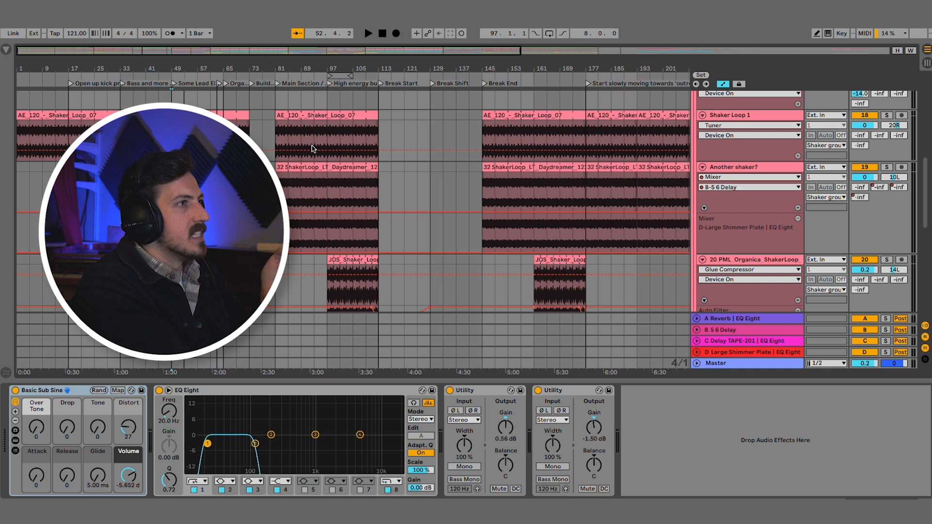
pyautogui.hscroll(3, 368, 144)
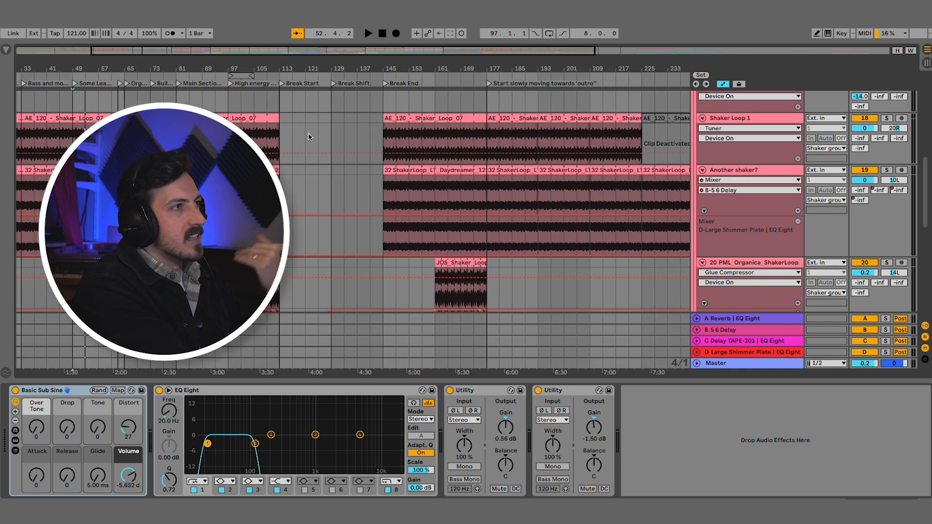
pyautogui.hscroll(3, 308, 137)
pyautogui.hscroll(3, 308, 138)
pyautogui.scroll(-1, 308, 138)
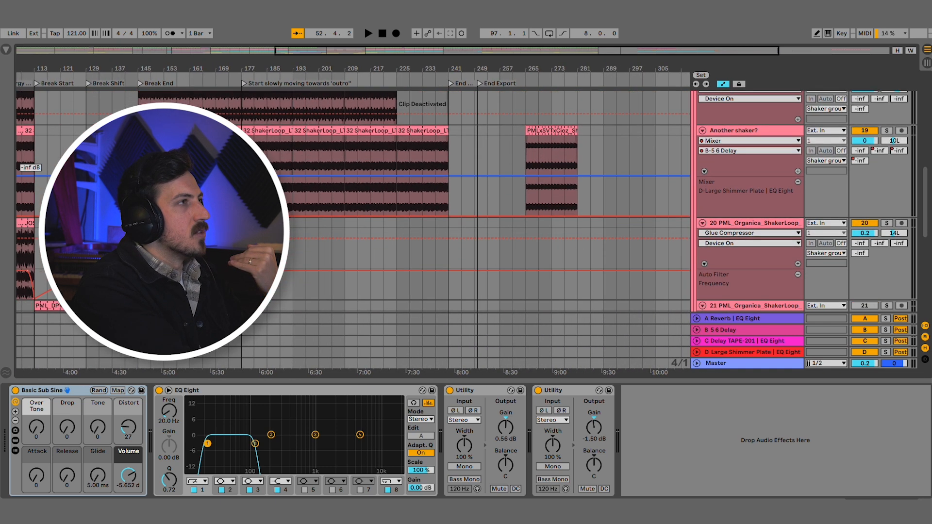
# - Select the Shaker Loop 1 and Another shaker clips from bar 145 to bar 177 and compare them with the earlier sections
pyautogui.scroll(1, 308, 138)
pyautogui.hscroll(-1, 309, 137)
pyautogui.click(264, 134)
pyautogui.moveTo(264, 134); pyautogui.dragTo(161, 194)
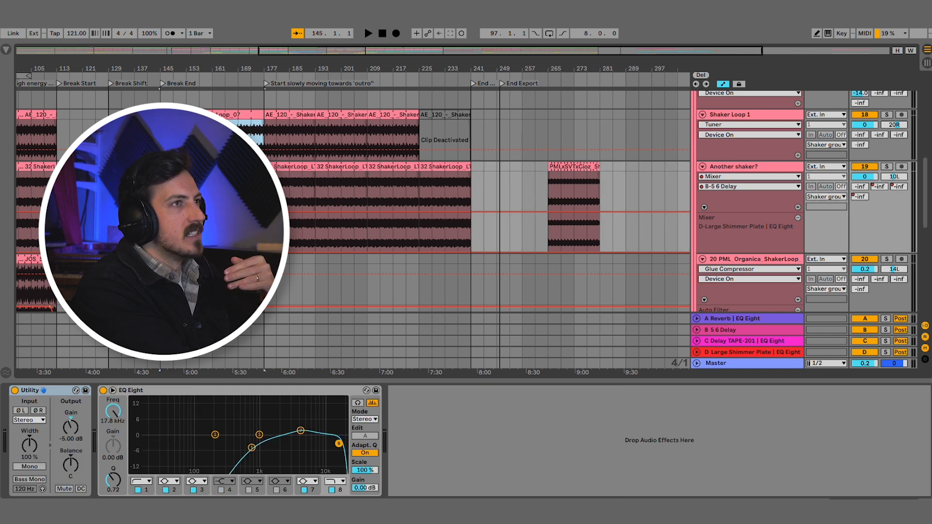
pyautogui.hscroll(-6, 353, 221)
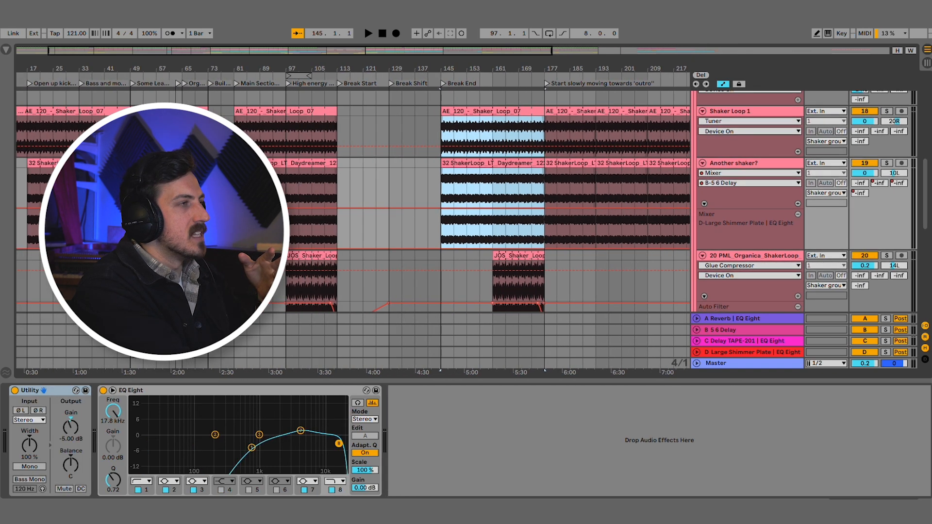
pyautogui.hscroll(-1, 353, 221)
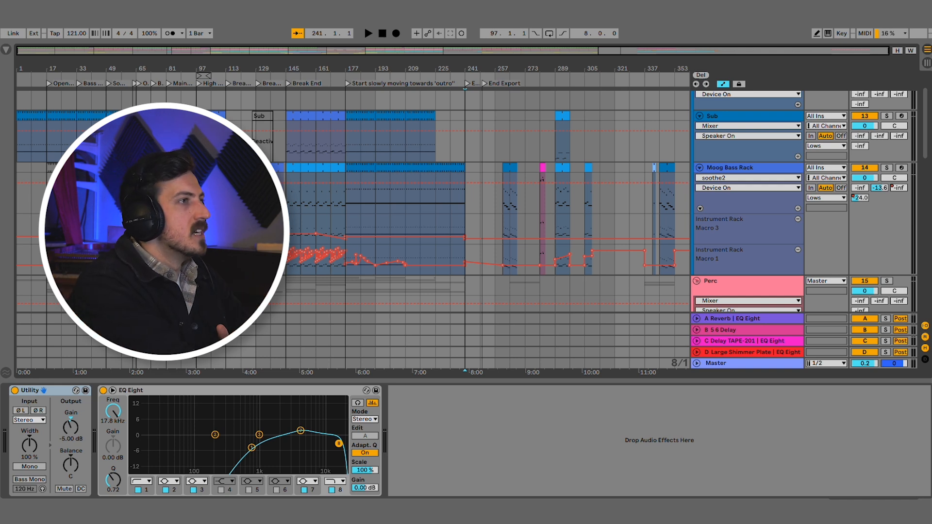
# - Play from bar 143 into Break End, briefly soloing the Moog Bass Rack track, and stop playback
pyautogui.click(288, 212)
pyautogui.scroll(3, 288, 212)
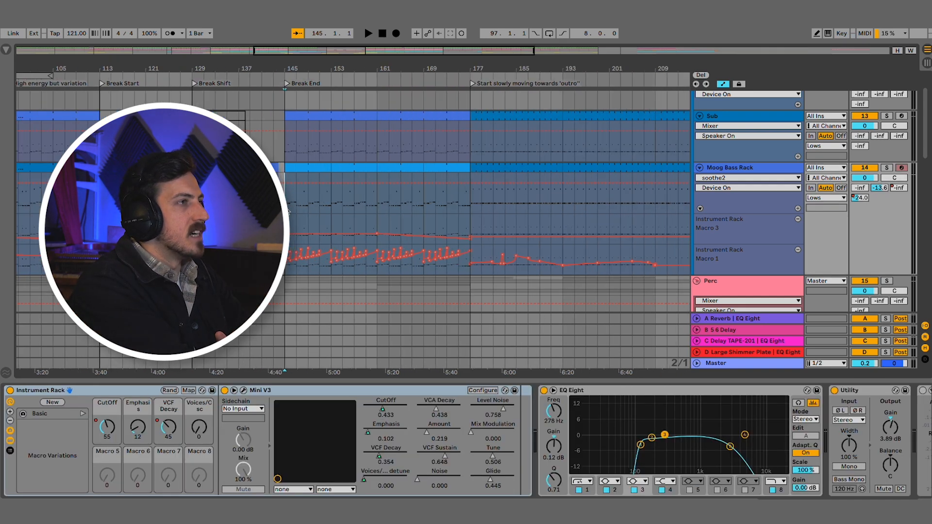
pyautogui.click(274, 222)
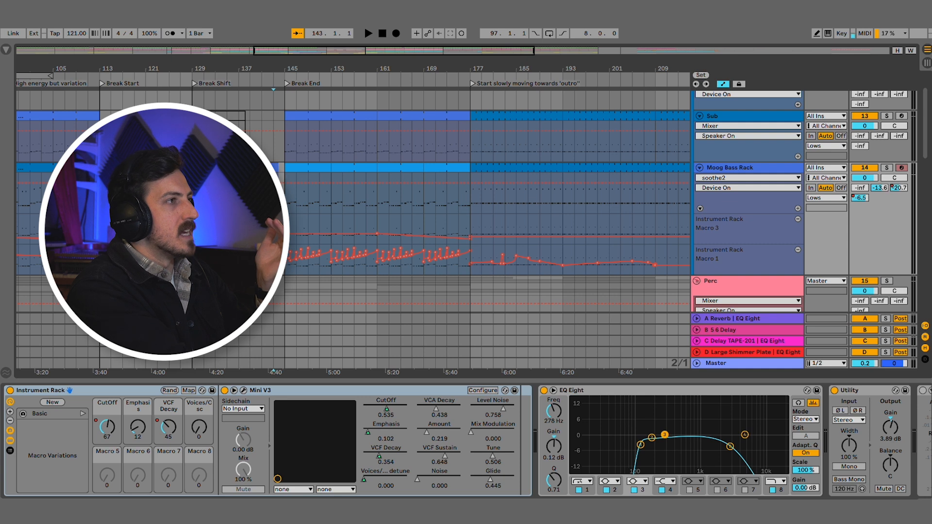
pyautogui.press('space')
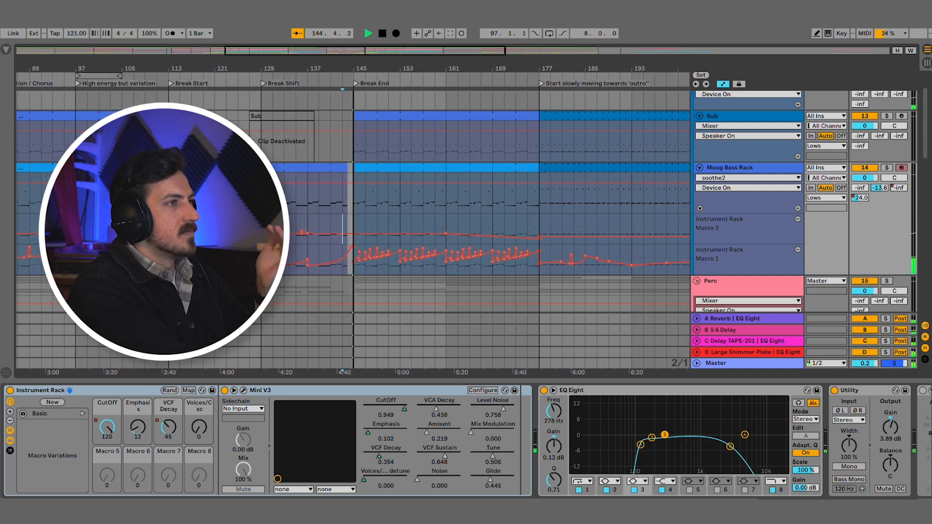
pyautogui.click(887, 167)
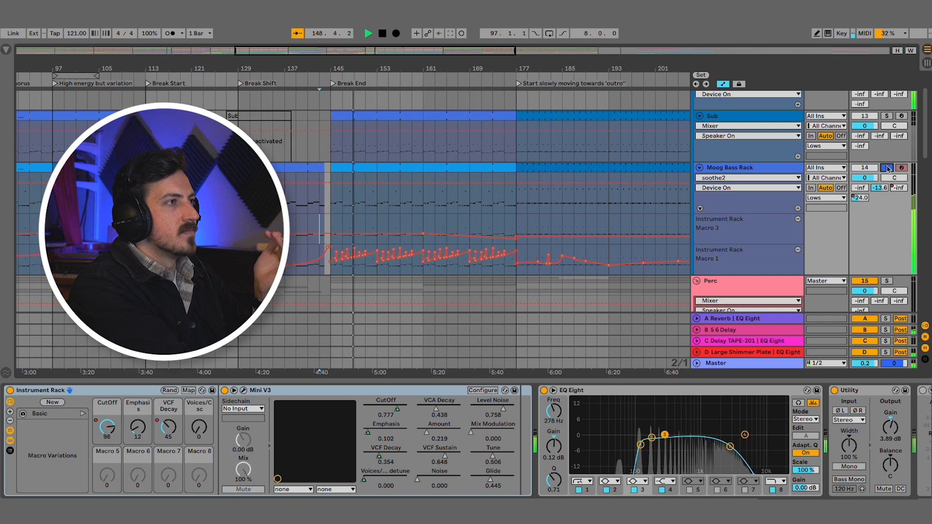
pyautogui.click(888, 169)
pyautogui.press('space')
# - Play from the Bass and more percussion driving locator at bar 33, soloing and unsoloing the Moog Bass Rack, and stop playback
pyautogui.hscroll(-10, 627, 209)
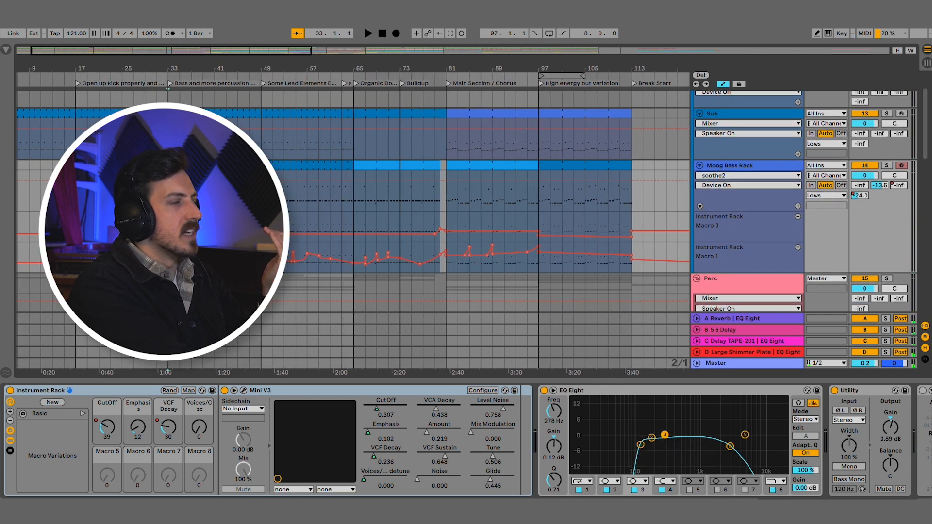
pyautogui.scroll(4, 197, 219)
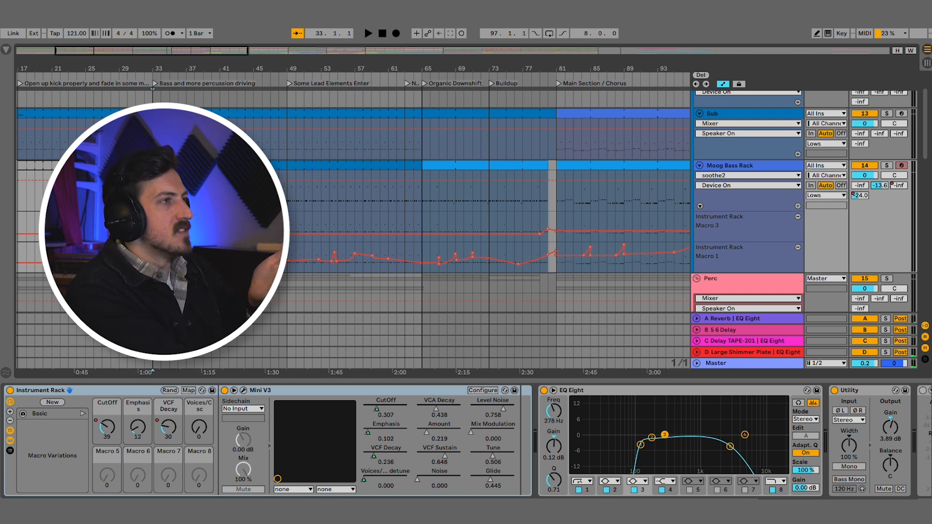
pyautogui.scroll(2, 209, 219)
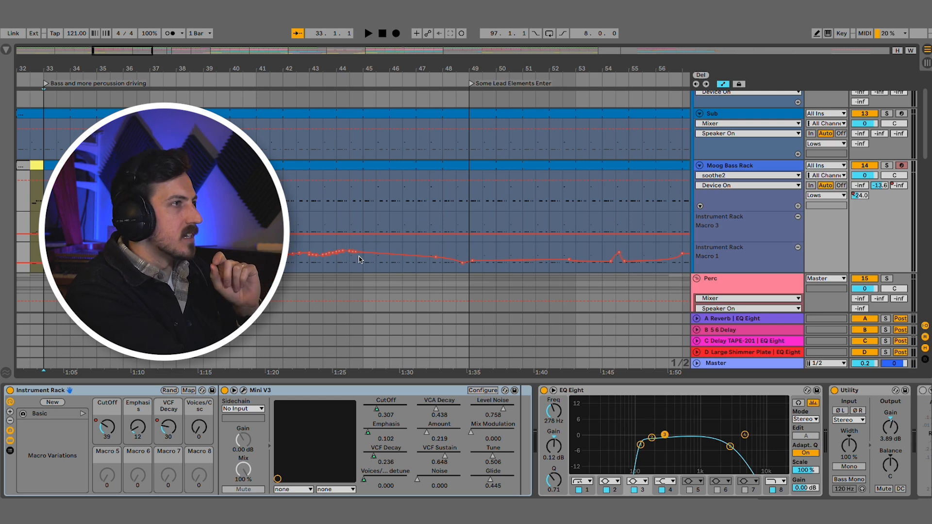
pyautogui.press('space')
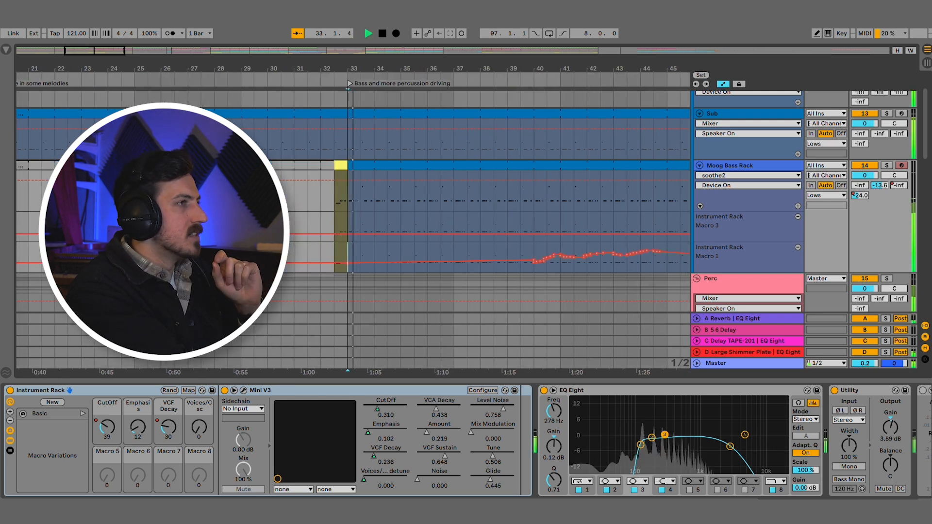
pyautogui.click(890, 166)
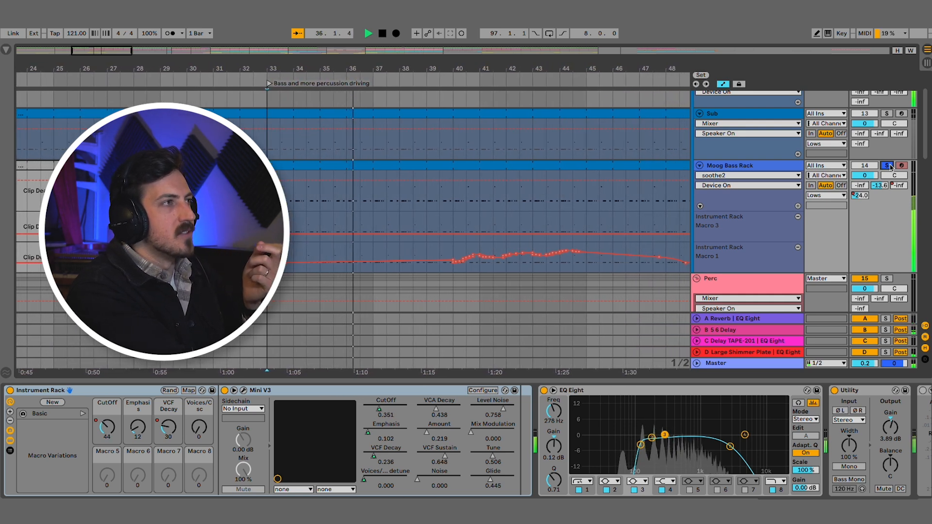
pyautogui.press('-')
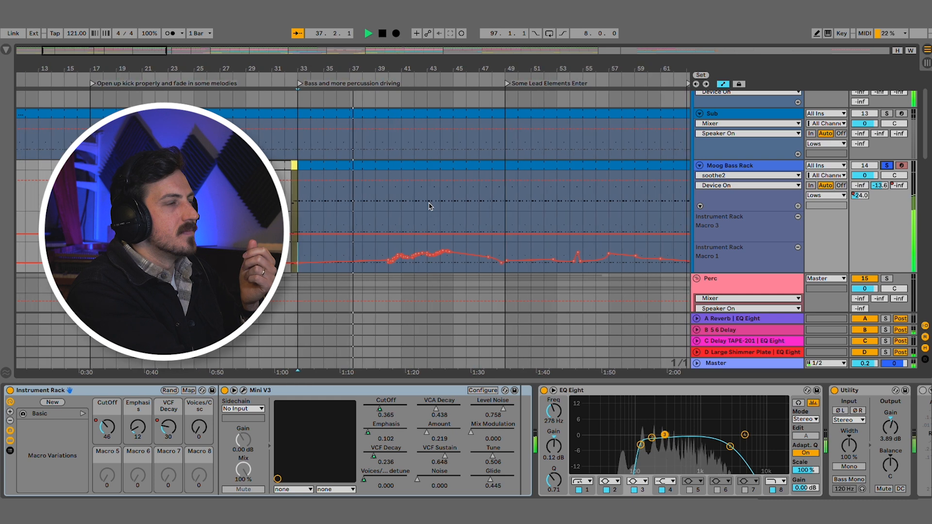
pyautogui.press('-')
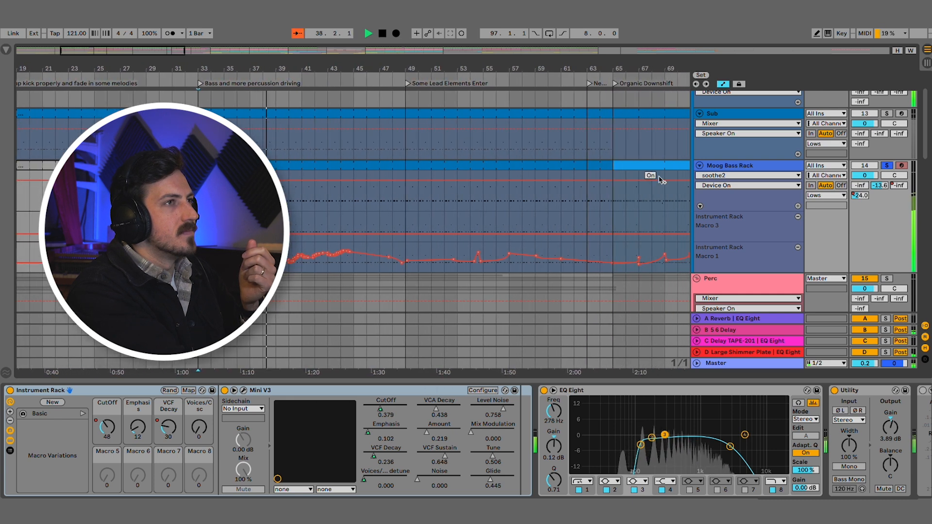
pyautogui.click(887, 166)
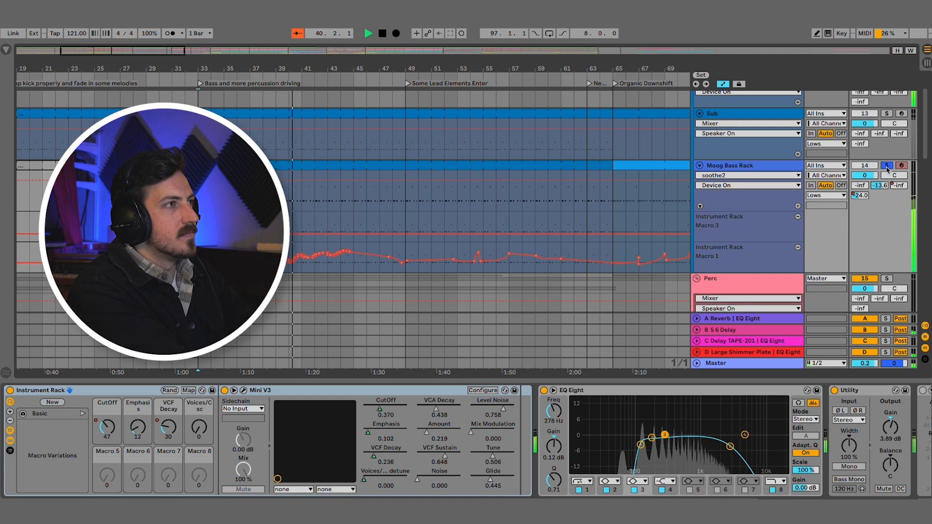
pyautogui.scroll(-5, 560, 197)
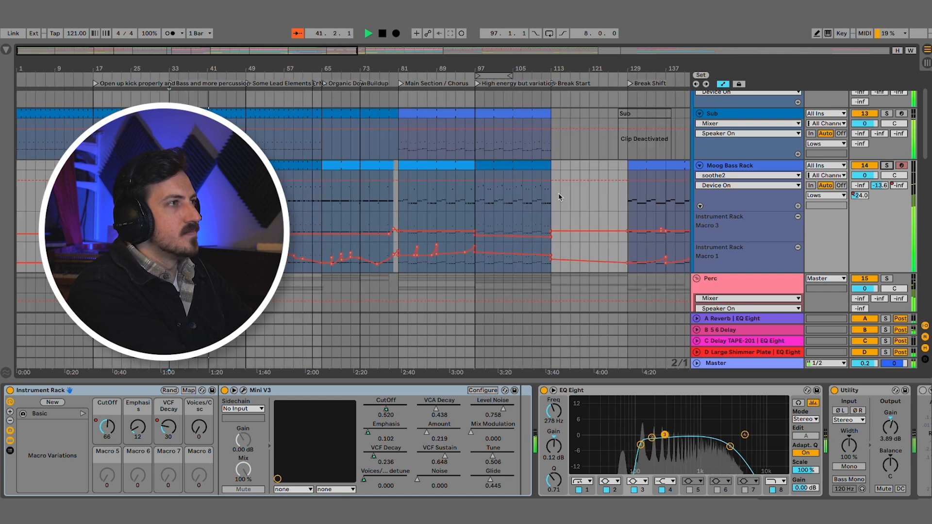
pyautogui.scroll(3, 454, 212)
pyautogui.press('space')
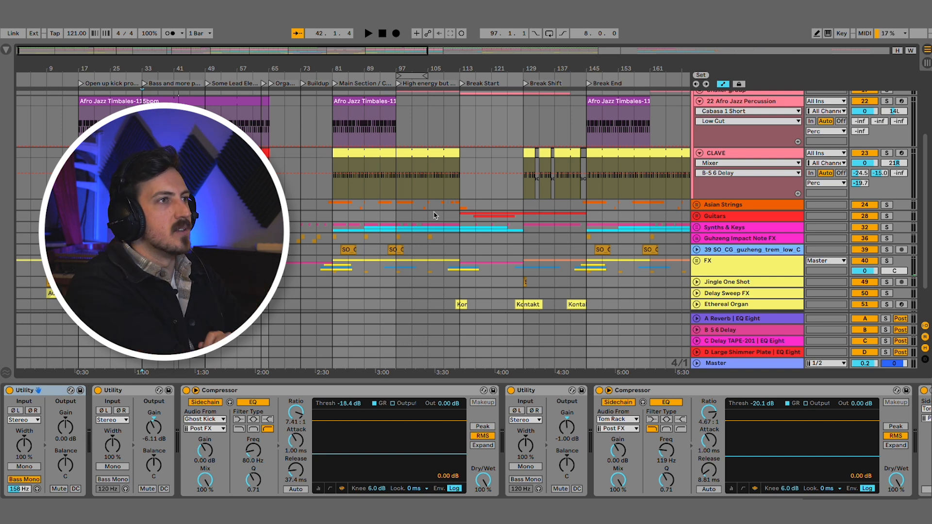
# - Unfold the Synths & Keys, Guitars and Asian Strings groups to show their tracks
pyautogui.click(697, 227)
pyautogui.click(697, 217)
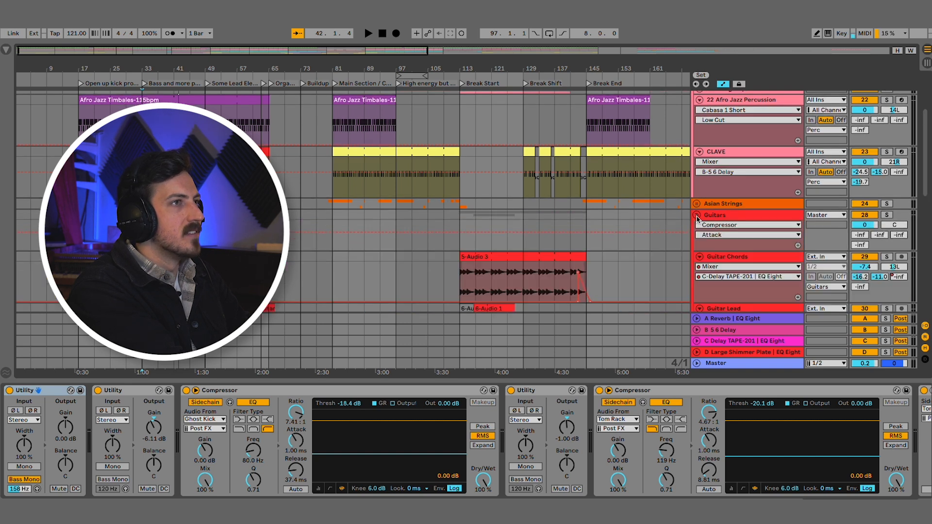
pyautogui.click(698, 204)
pyautogui.scroll(-5, 627, 190)
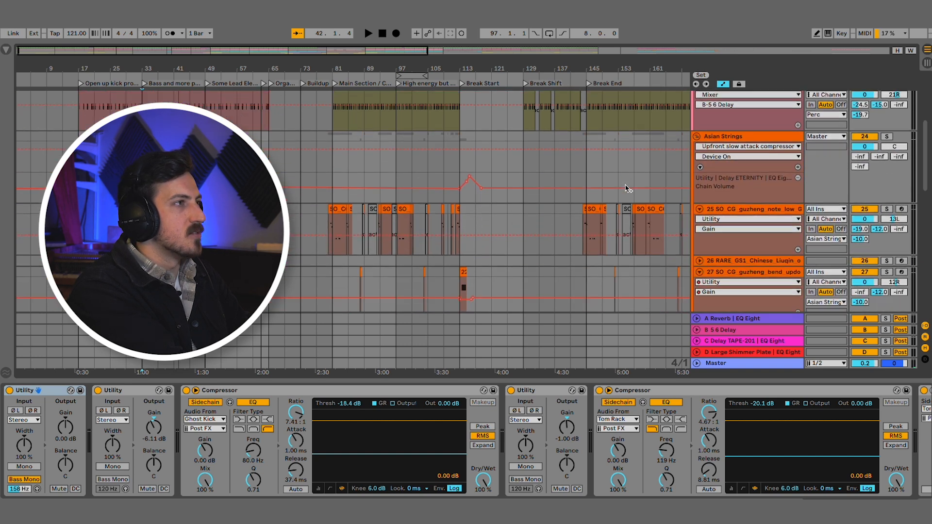
# - Examine where the Guitar Chords and Guitar Lead clips sit across the breaks and the move towards the outro
pyautogui.scroll(-8, 626, 189)
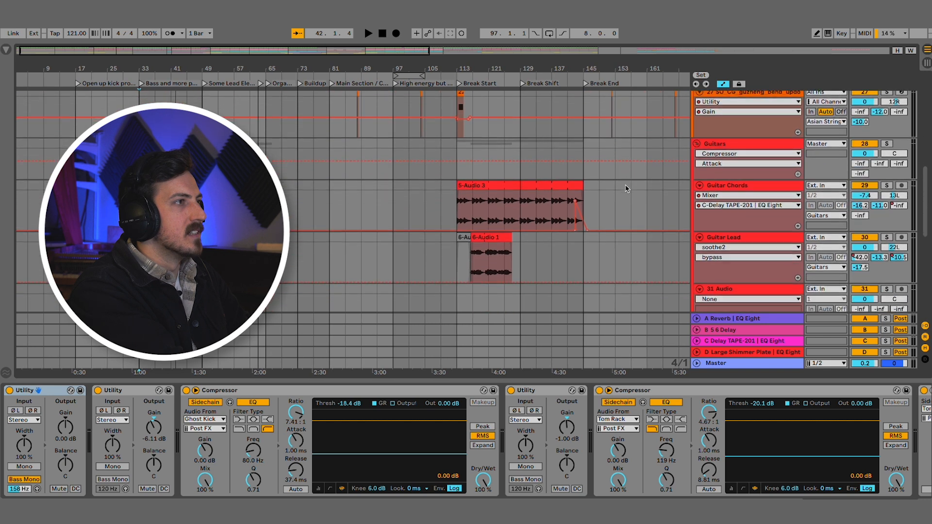
pyautogui.scroll(5, 627, 189)
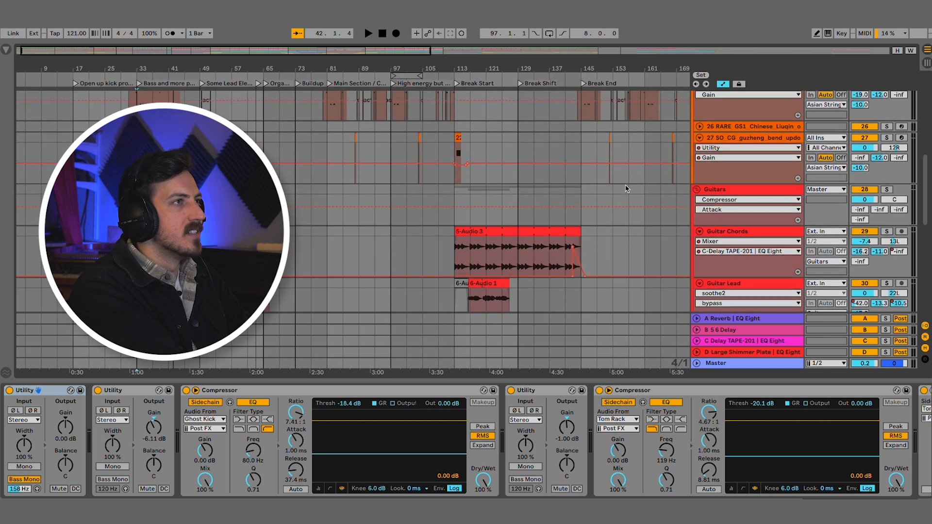
pyautogui.scroll(-3, 630, 225)
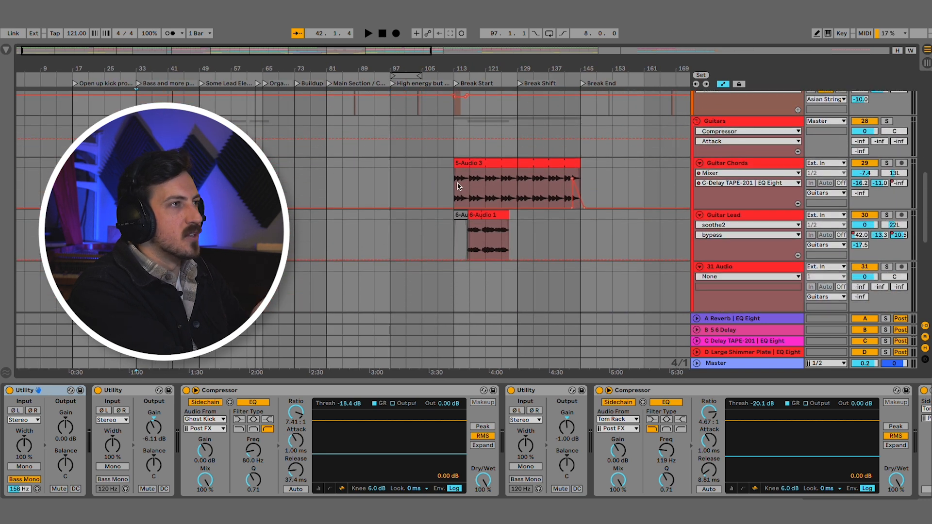
pyautogui.scroll(-2, 556, 196)
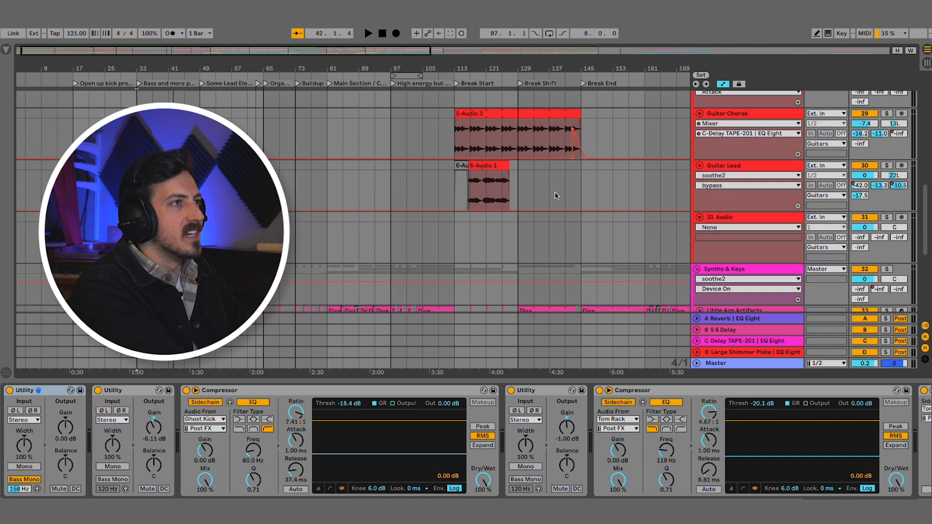
pyautogui.hscroll(5, 556, 196)
pyautogui.scroll(-5, 556, 196)
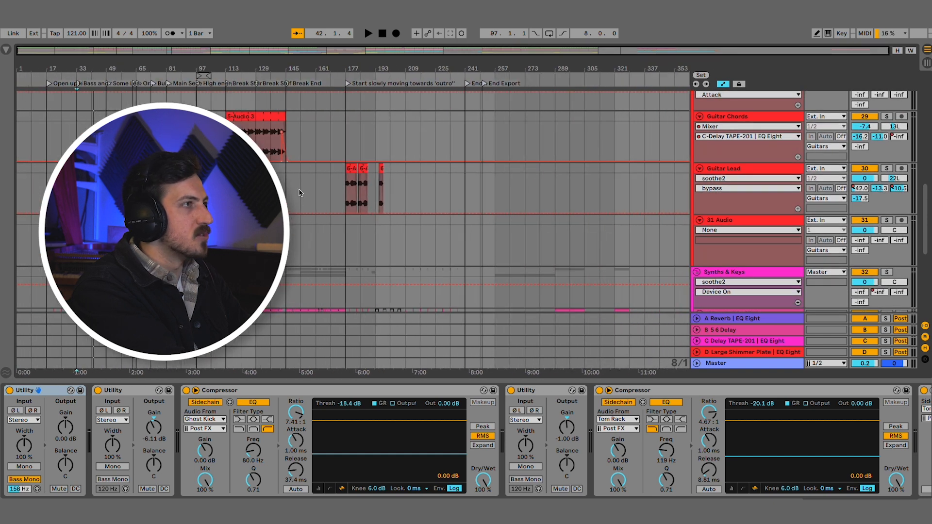
pyautogui.scroll(3, 300, 193)
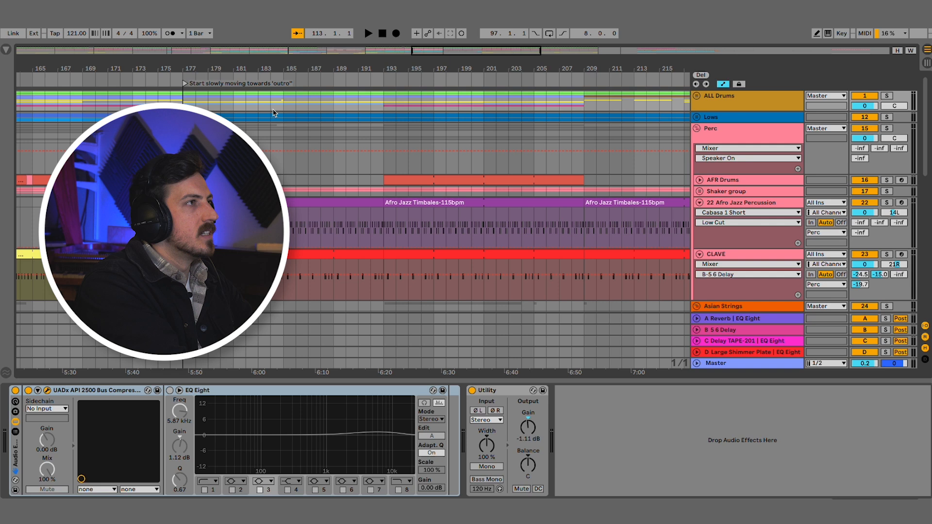
# - Inspect the percussion after the "Start slowly moving towards 'outro'" locator and bring up the locator options at bar 193
pyautogui.hscroll(3, 273, 113)
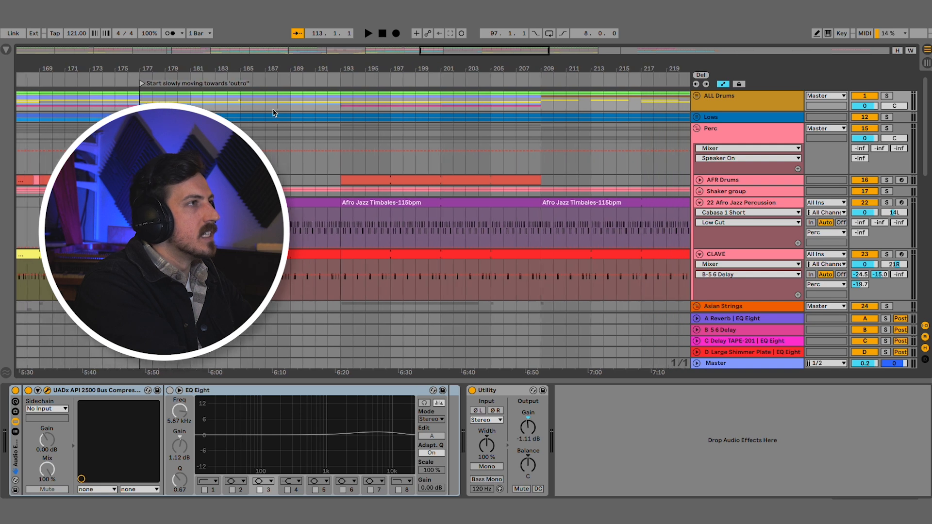
pyautogui.hscroll(2, 274, 112)
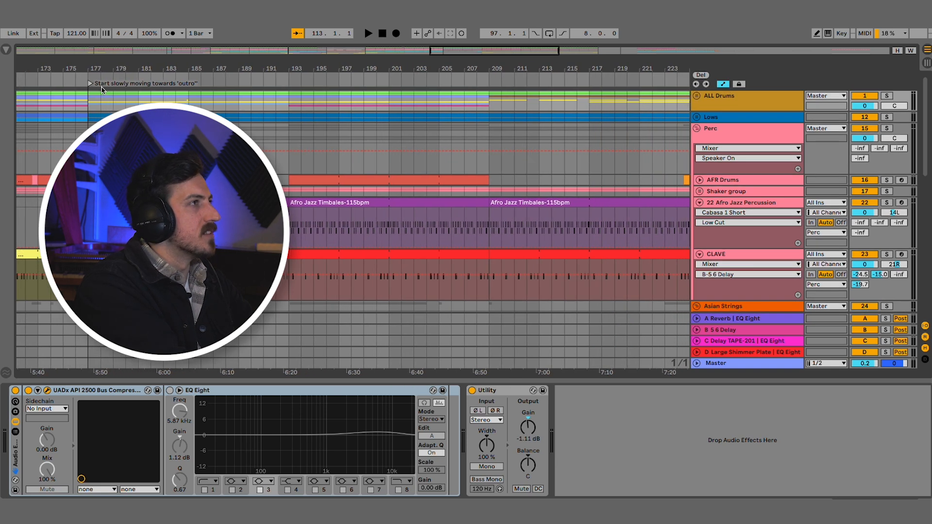
pyautogui.rightClick(290, 82)
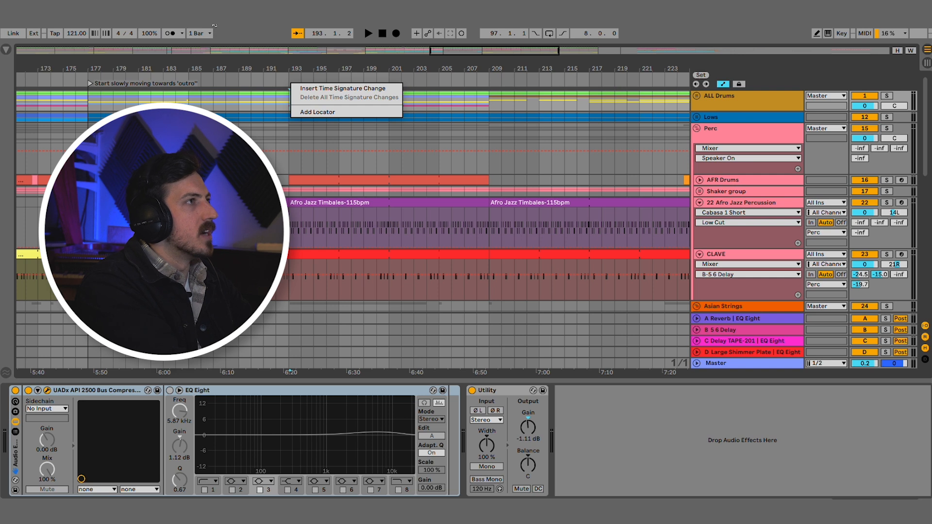
pyautogui.press('Escape')
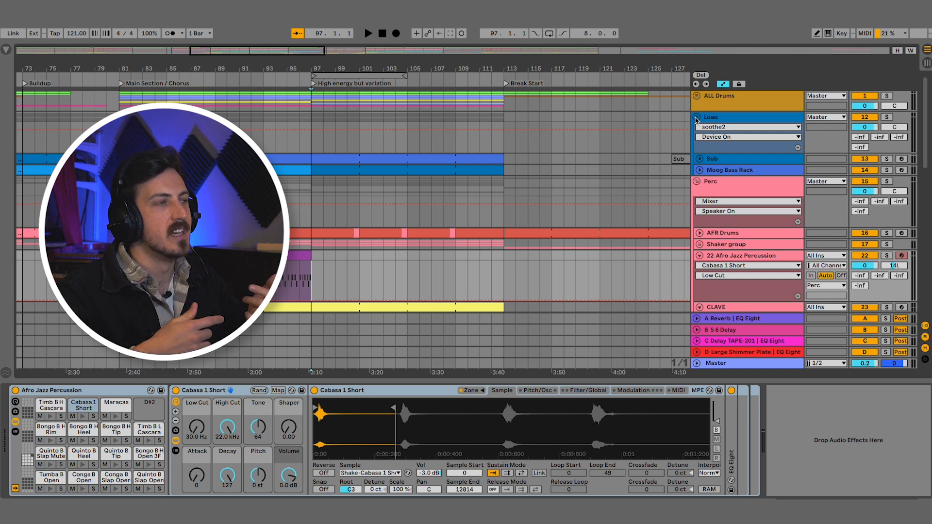
# - Unfold the Moog Bass Rack track and toggle its clip from bar 97 to bar 113 off and back on
pyautogui.click(700, 170)
pyautogui.click(335, 172)
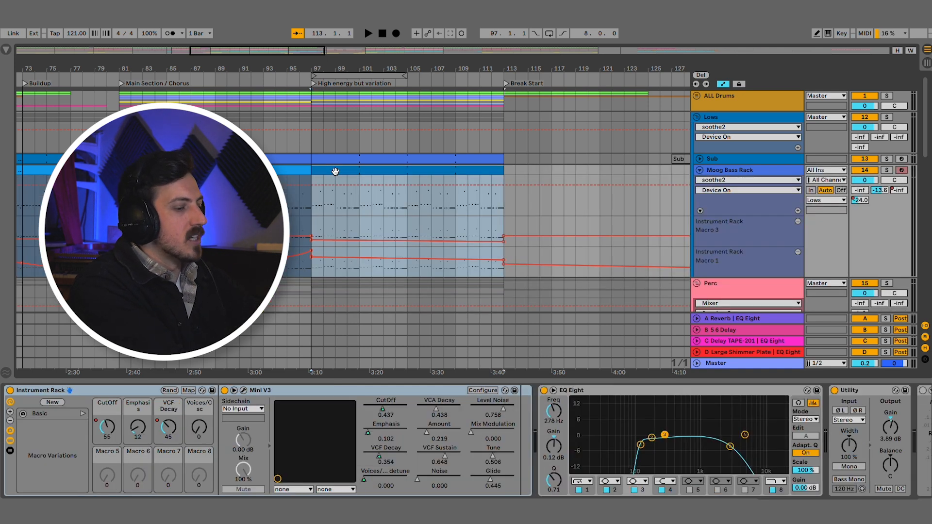
pyautogui.press('0')
pyautogui.press('0')
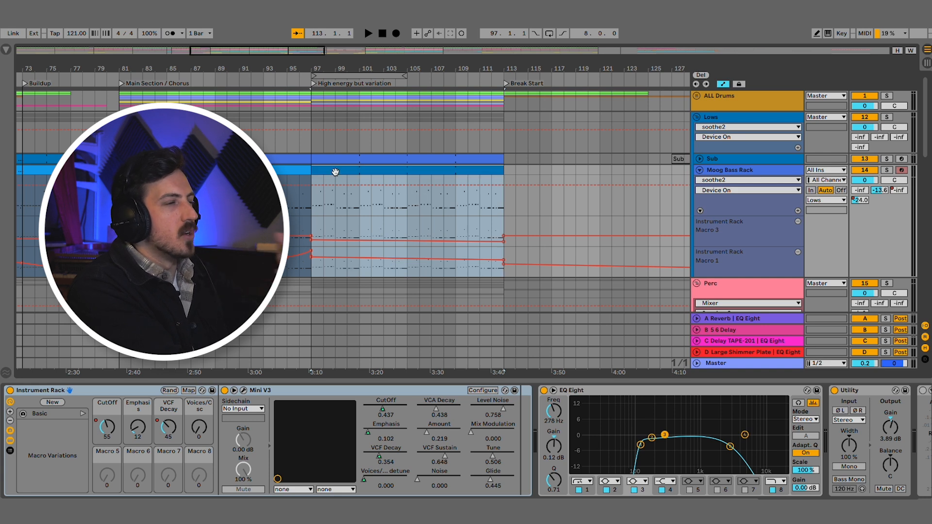
# - Examine the active and deactivated low guzheng clips in the Asian Strings group around the Main Section / Chorus and High energy but variation
pyautogui.scroll(-3, 335, 172)
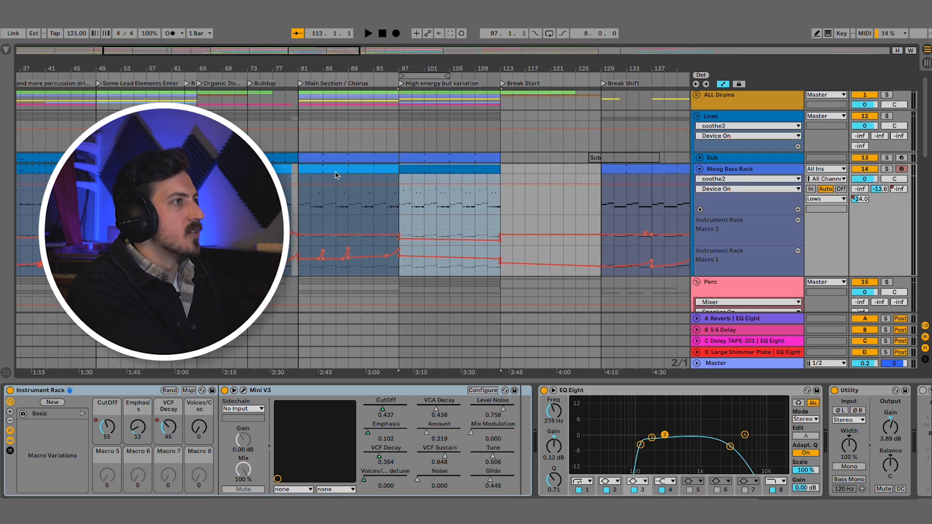
pyautogui.scroll(-5, 335, 173)
pyautogui.scroll(-5, 337, 170)
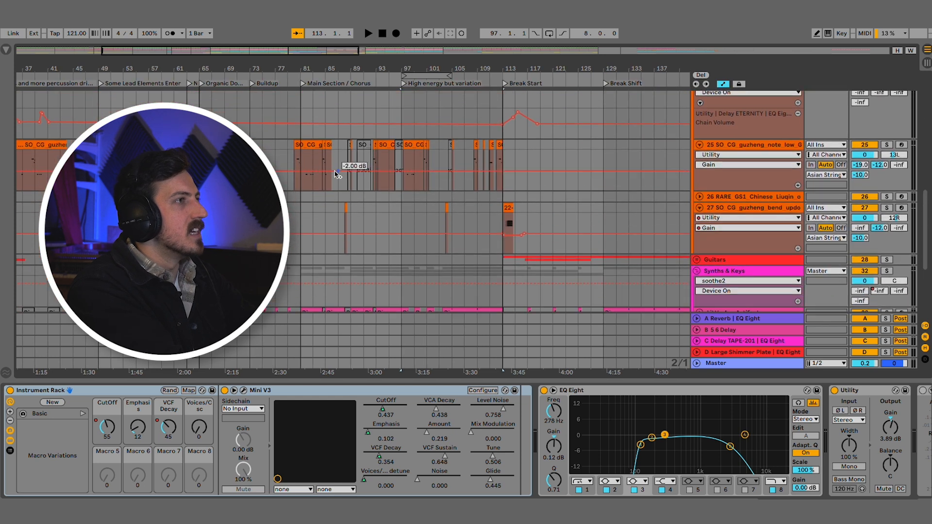
pyautogui.scroll(5, 373, 165)
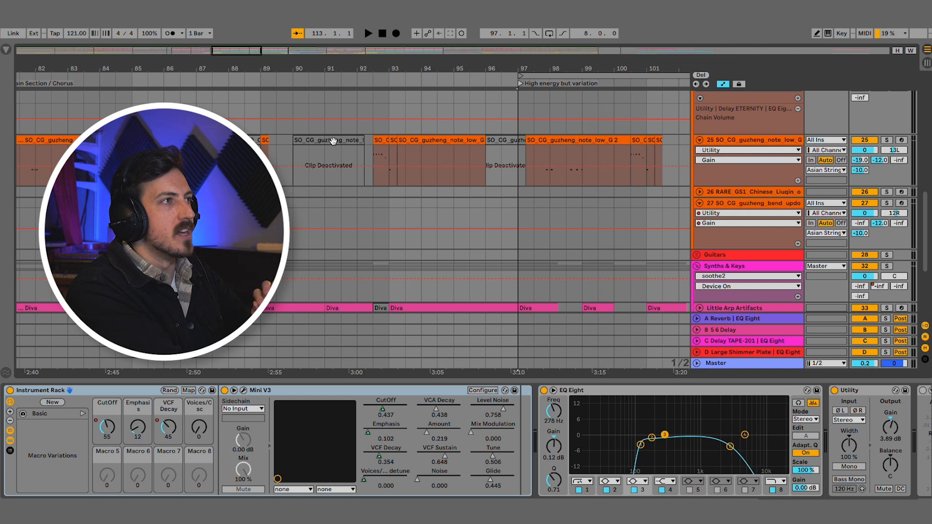
pyautogui.scroll(-3, 286, 146)
pyautogui.scroll(10, 354, 201)
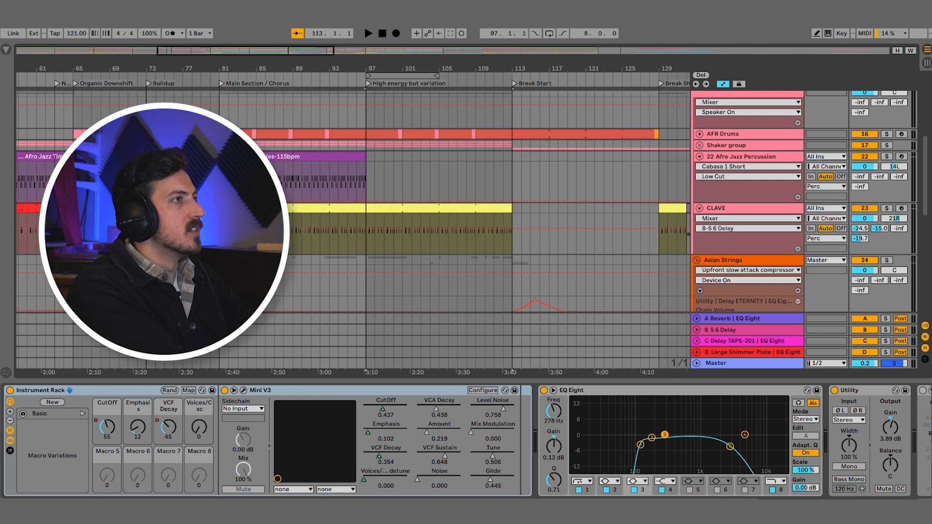
# - Toggle the 22 Afro Jazz Percussion and CLAVE clips across the Main Section / Chorus off and back on
pyautogui.moveTo(241, 190); pyautogui.dragTo(386, 251)
pyautogui.press('0')
pyautogui.press('0')
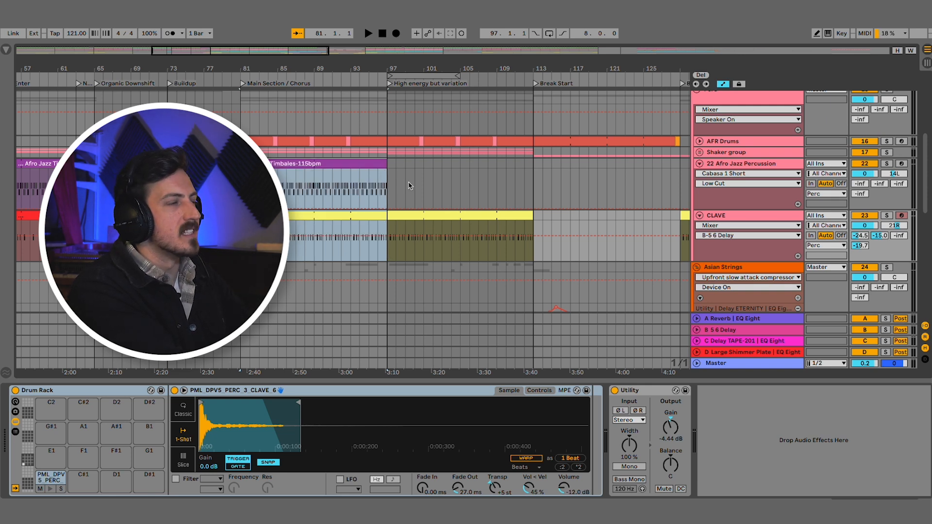
# - Examine the Makebo & Amonita Matangi reference waveform around the Break Start, Break Shift and Break End locators
pyautogui.scroll(5, 409, 185)
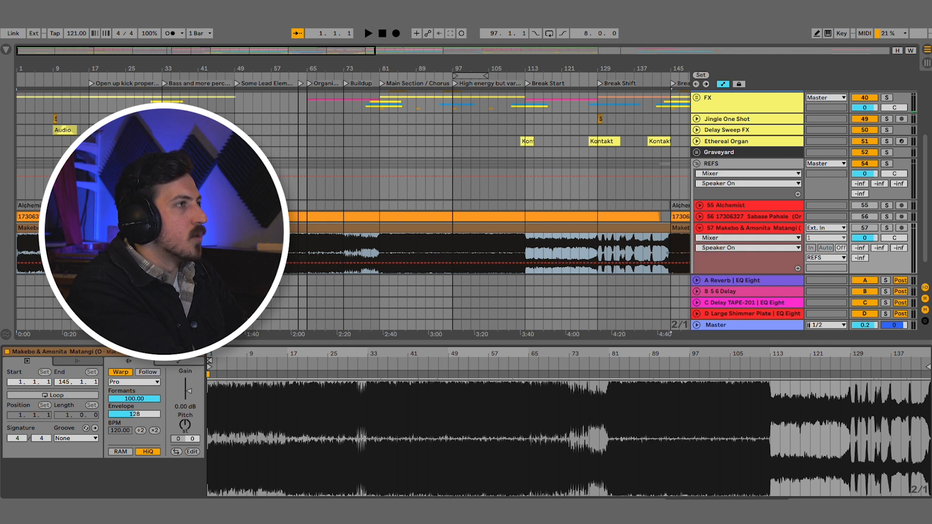
pyautogui.click(526, 253)
pyautogui.scroll(-5, 526, 252)
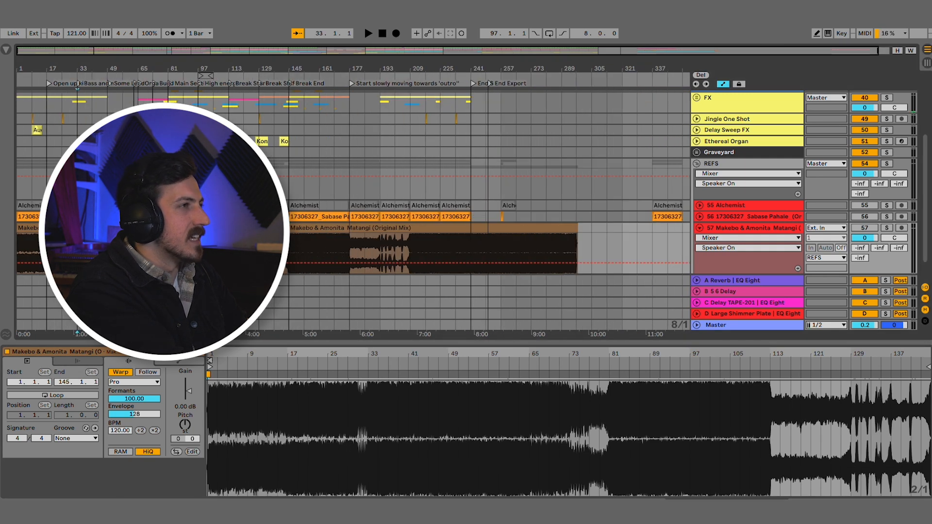
pyautogui.hscroll(5, 569, 437)
pyautogui.click(259, 253)
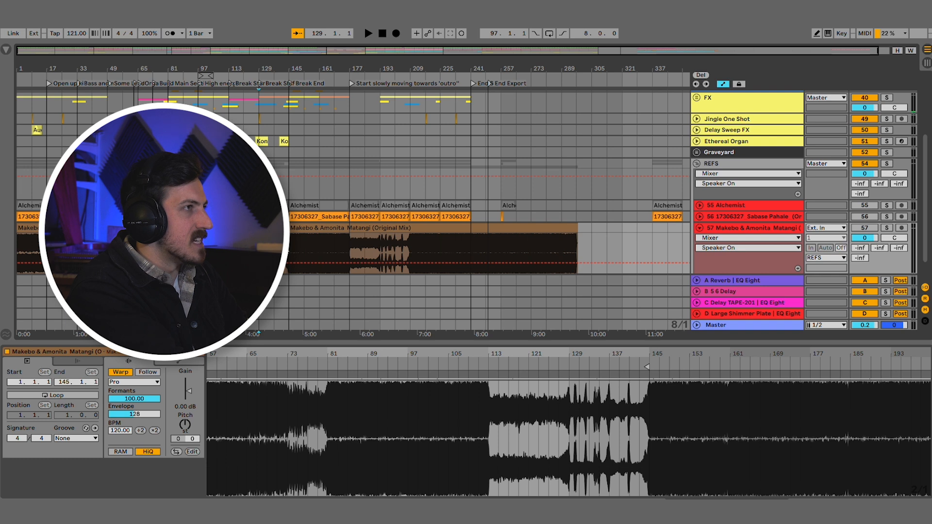
pyautogui.click(292, 89)
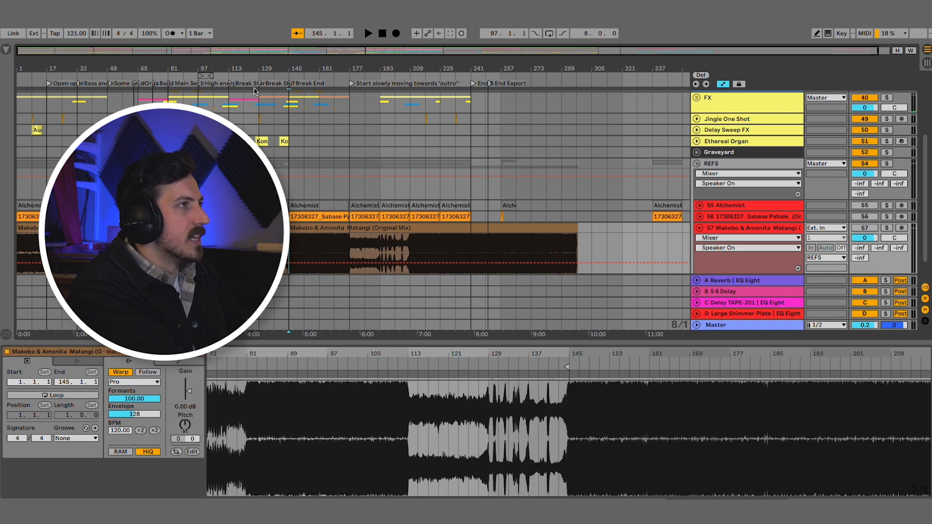
pyautogui.press('+')
pyautogui.press('+')
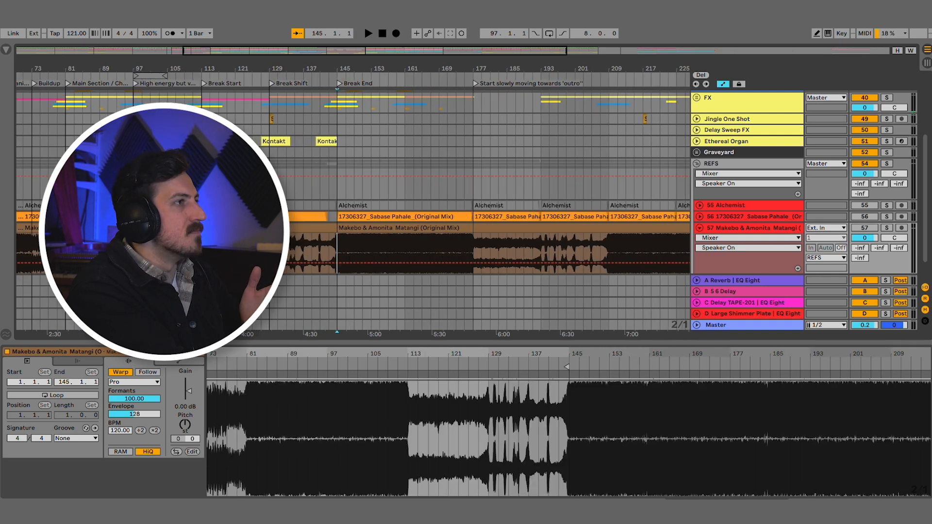
# - Compare the Makebo & Amonita Matangi reference's structure with the section locators from Break Start to the move towards the outro
pyautogui.hscroll(-1, 353, 191)
pyautogui.click(217, 253)
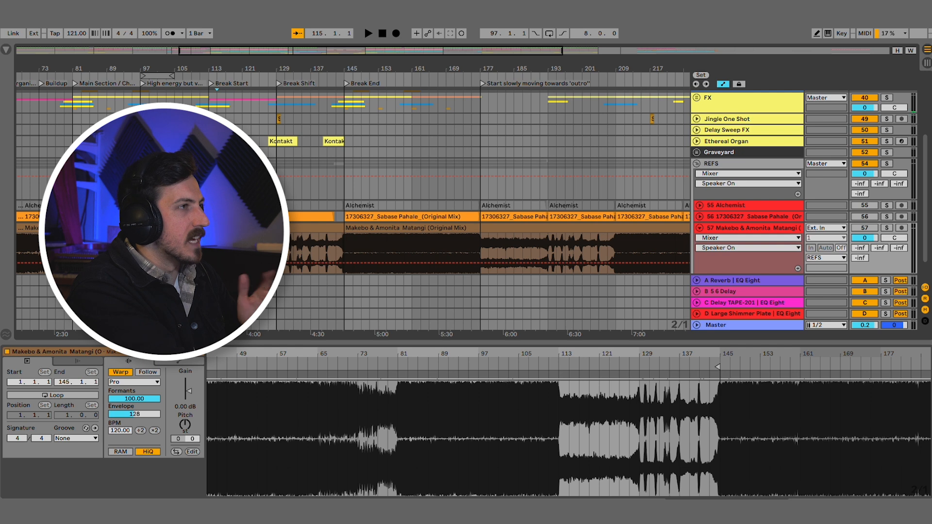
pyautogui.click(209, 253)
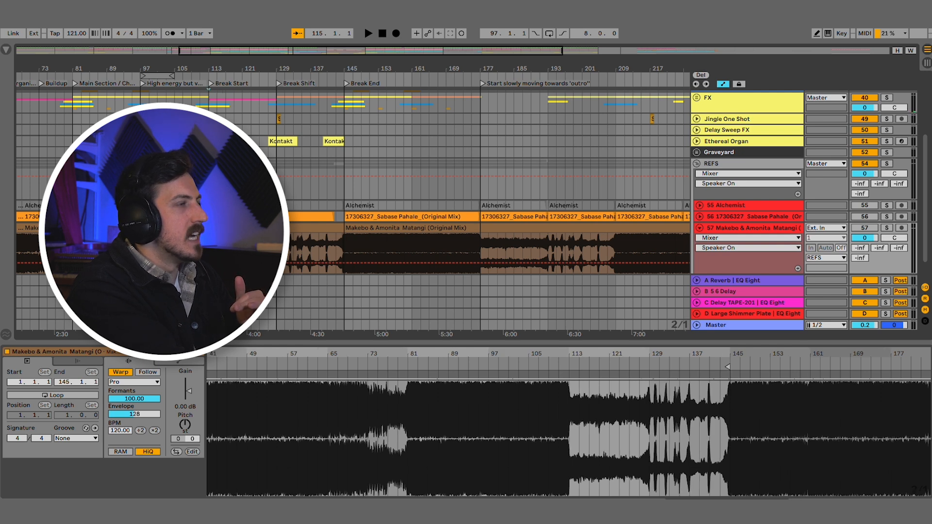
pyautogui.moveTo(208, 253); pyautogui.dragTo(318, 225)
pyautogui.click(294, 243)
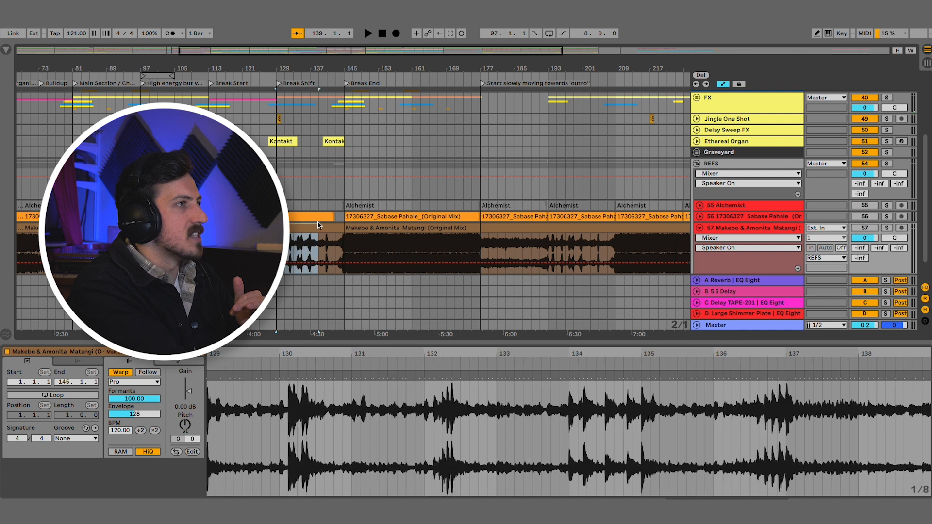
pyautogui.click(347, 242)
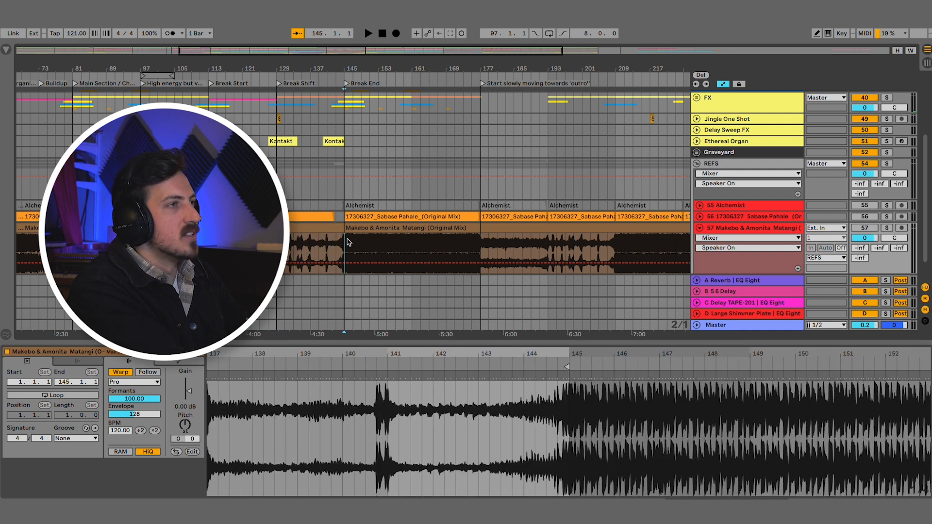
pyautogui.click(480, 248)
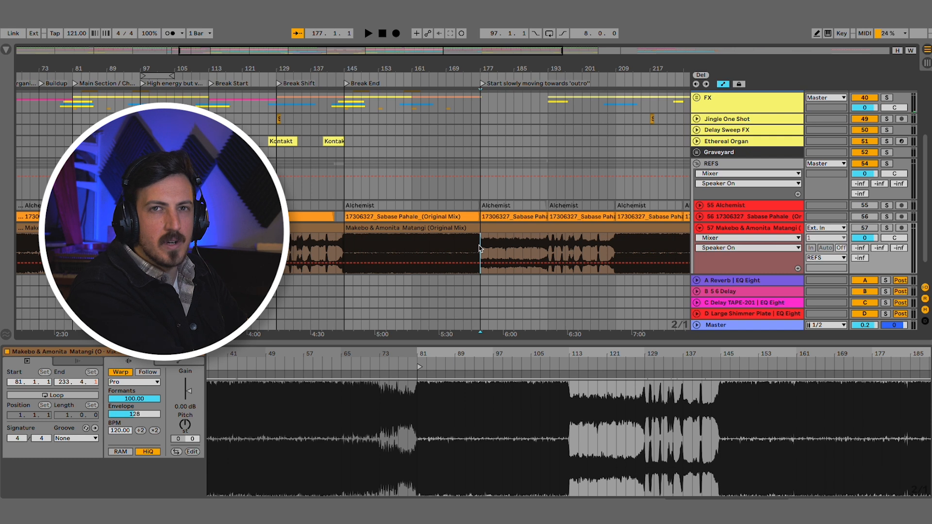
pyautogui.hscroll(-3, 479, 249)
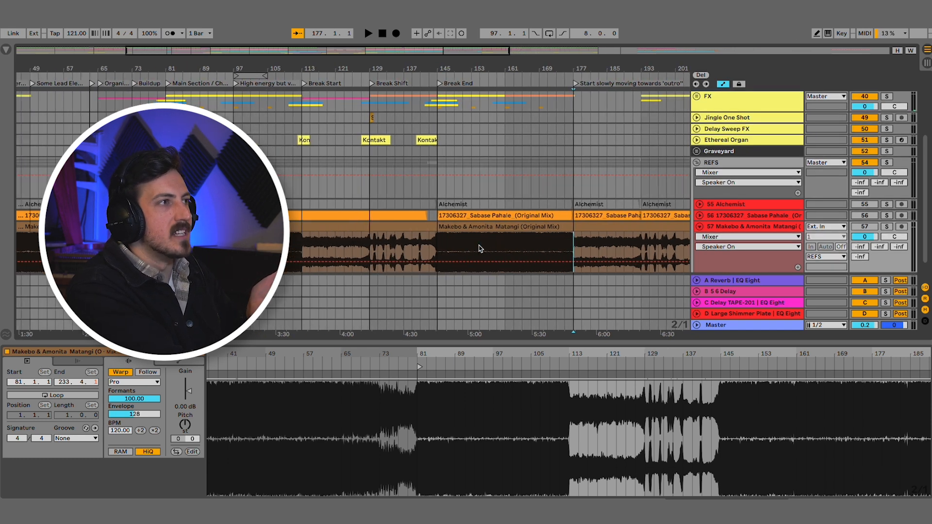
pyautogui.hscroll(-2, 479, 249)
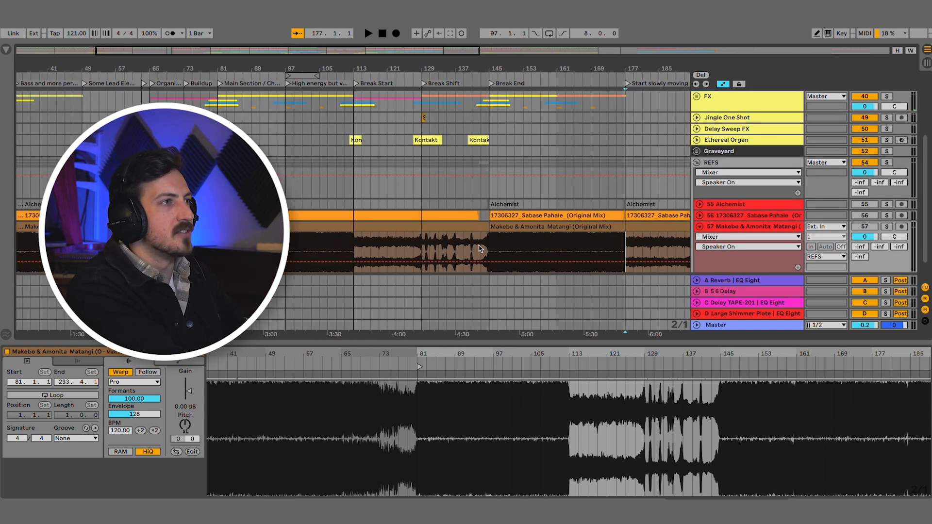
pyautogui.hscroll(-4, 479, 249)
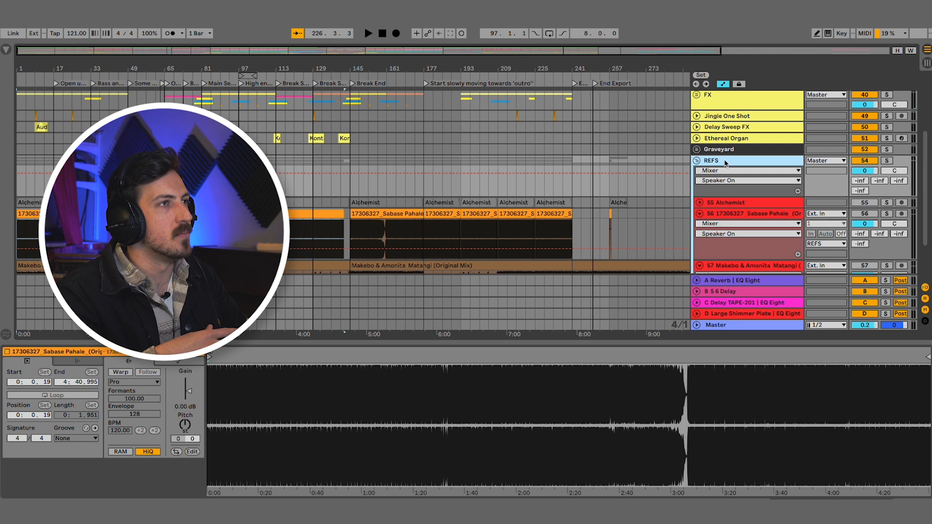
# - Fold the REFS group and show the device chain of the ALL Drums group
pyautogui.click(697, 160)
pyautogui.scroll(3, 711, 118)
pyautogui.scroll(1, 710, 118)
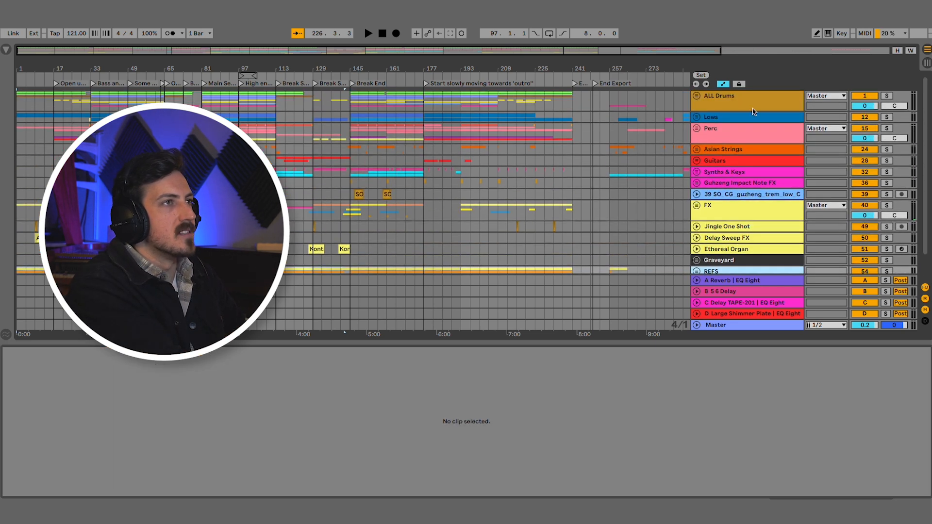
pyautogui.click(722, 104)
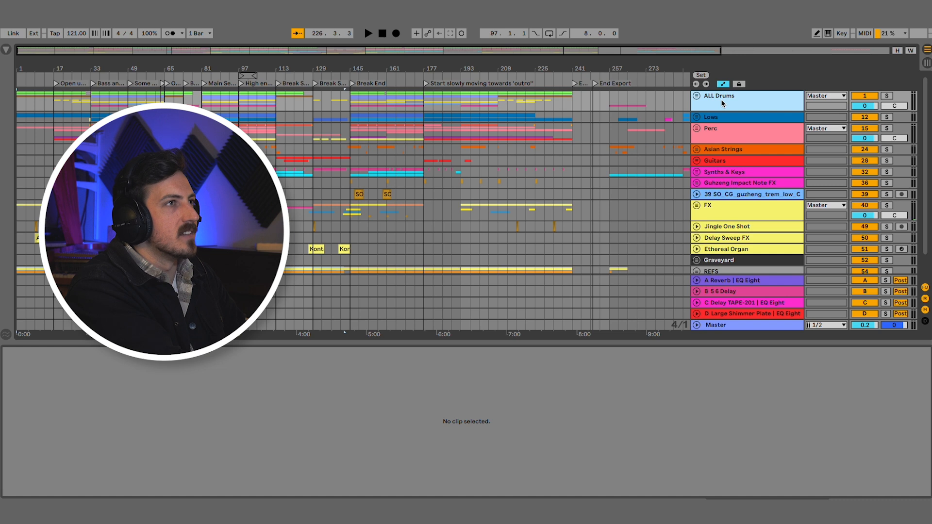
pyautogui.doubleClick(723, 104)
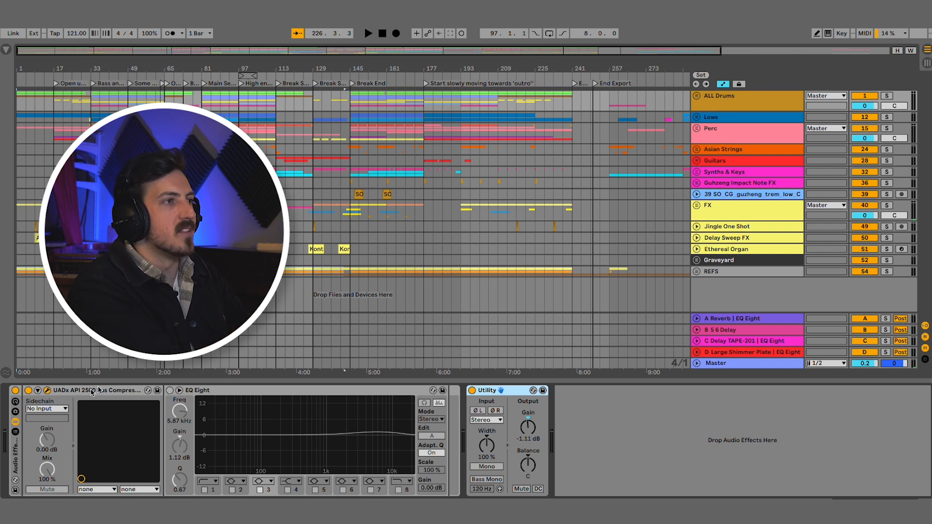
# - Unfold the ALL Drums and Drums groups and inspect the device chains on Kicks and Splashy Open hat
pyautogui.click(696, 96)
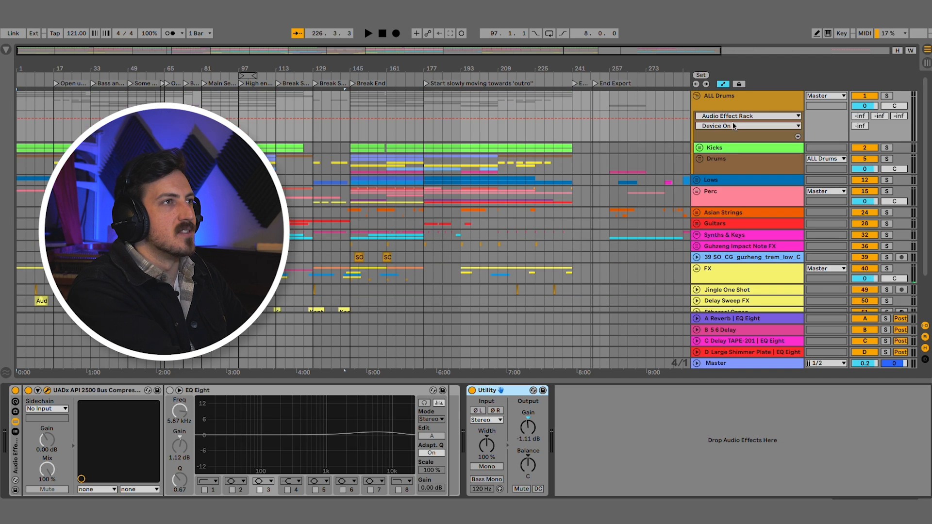
pyautogui.click(725, 149)
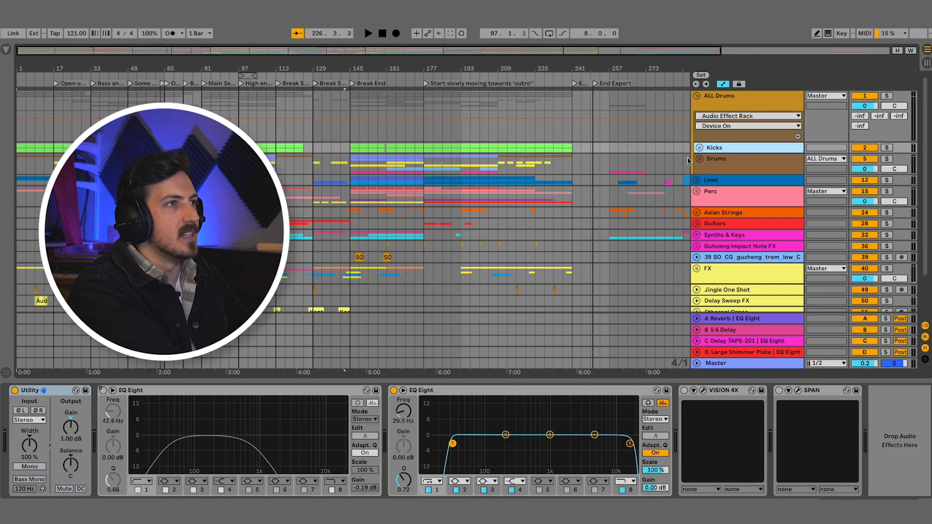
pyautogui.click(700, 160)
pyautogui.scroll(-4, 749, 137)
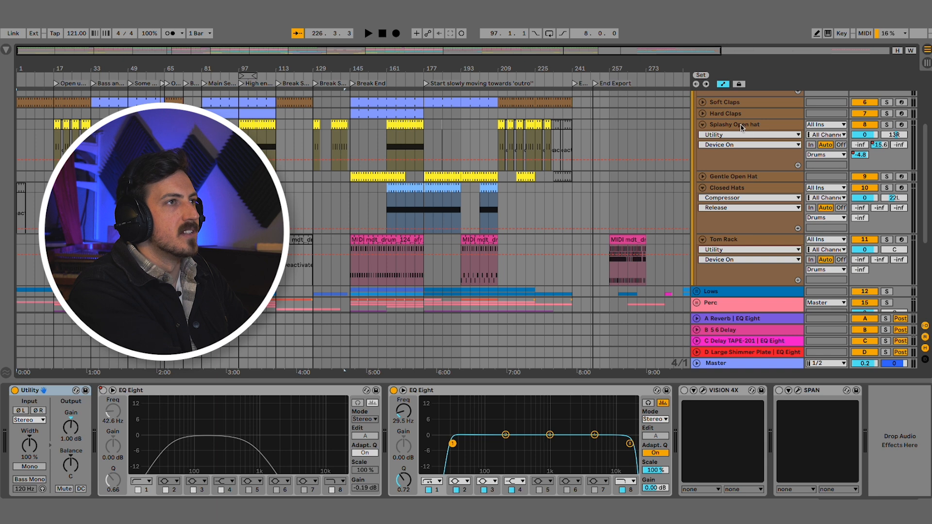
pyautogui.click(743, 124)
pyautogui.hscroll(5, 756, 457)
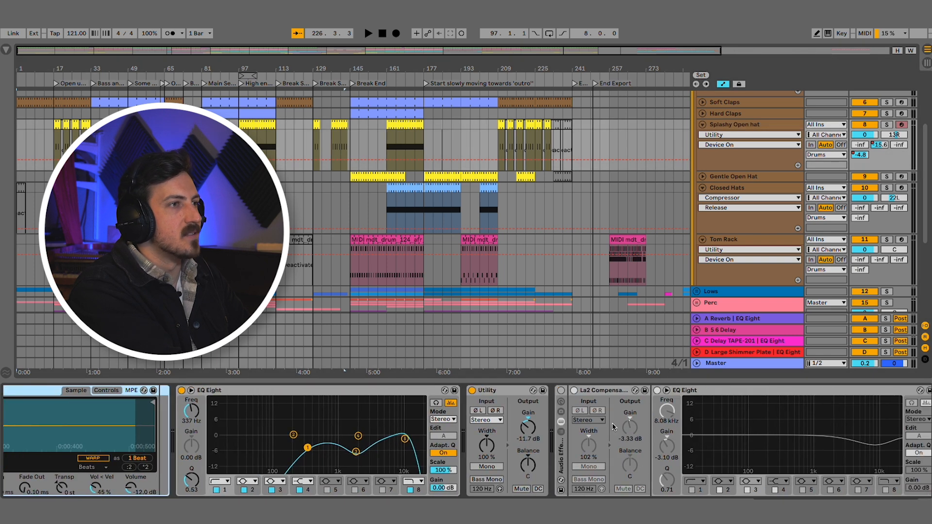
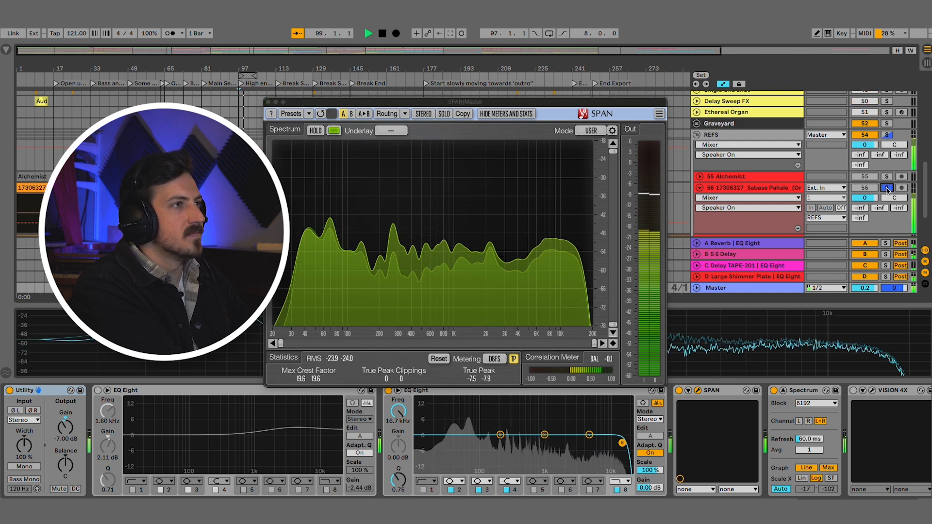
# - Compare the Sabase Pahale reference with the mix in SPAN by toggling its solo, and close the analyser after stopping playback
pyautogui.click(888, 190)
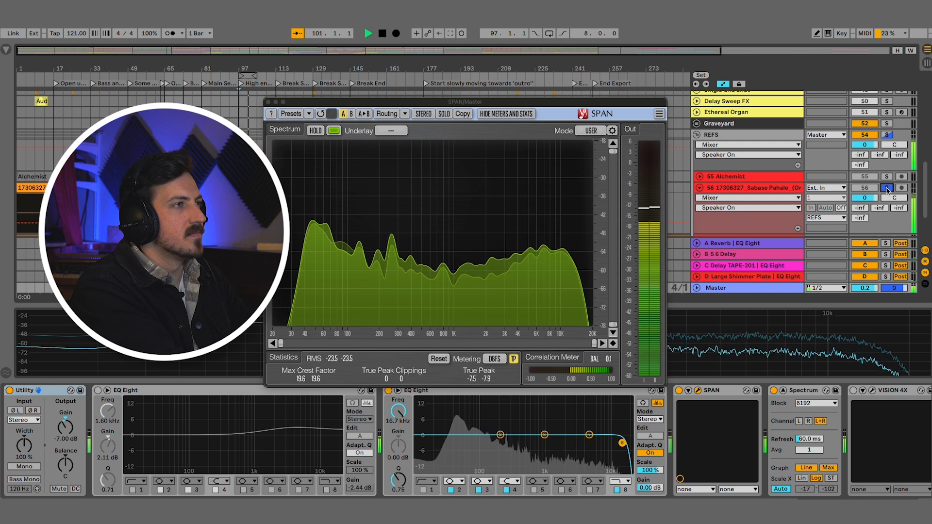
pyautogui.click(888, 188)
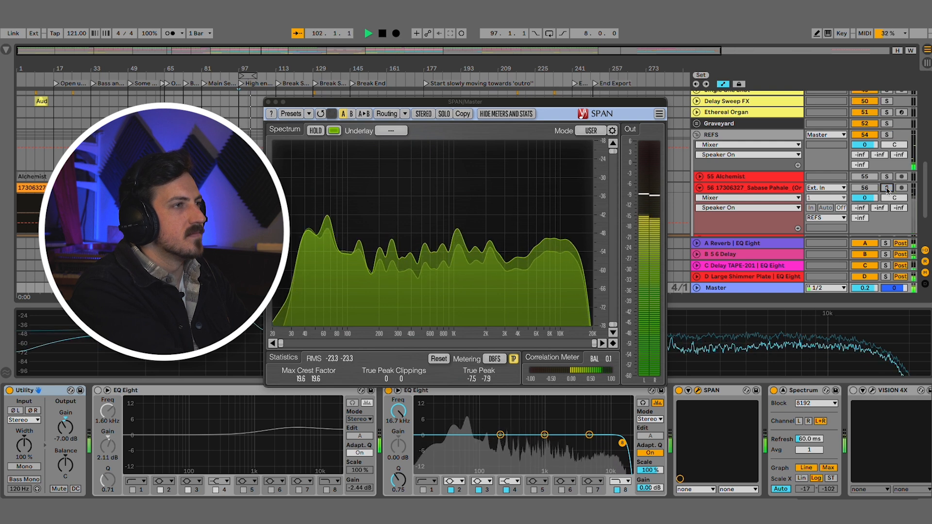
pyautogui.press('space')
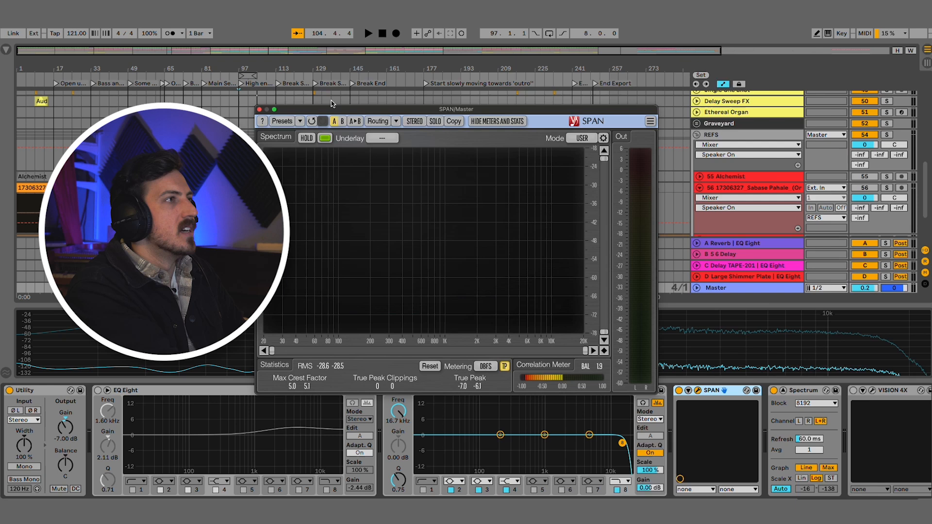
pyautogui.click(260, 110)
# - Solo the Shaker group in Perc, play it from bar 97 and show the group's device chain
pyautogui.scroll(15, 520, 176)
pyautogui.scroll(-10, 611, 175)
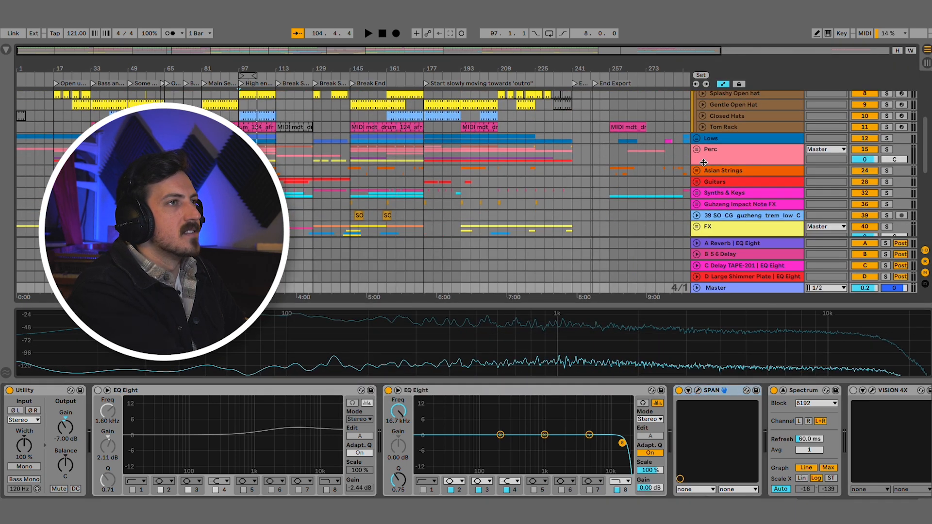
pyautogui.scroll(-5, 745, 156)
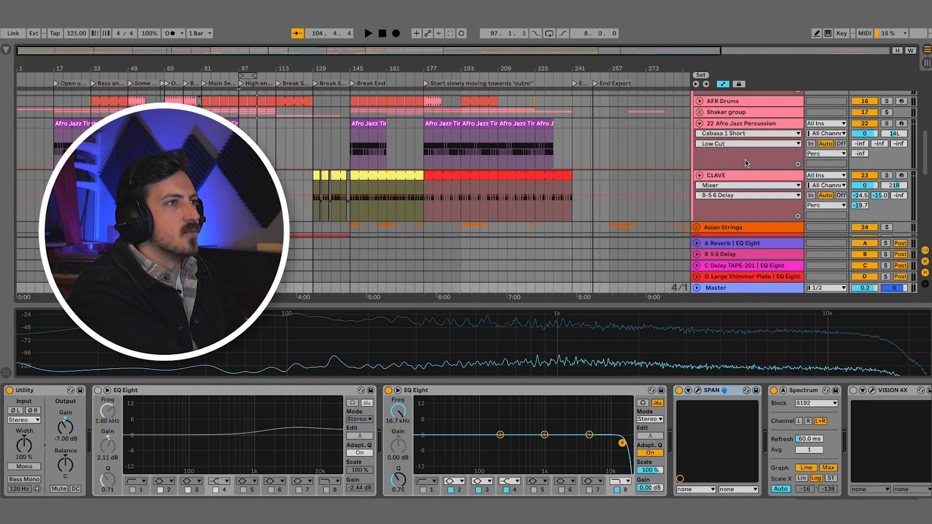
pyautogui.click(886, 137)
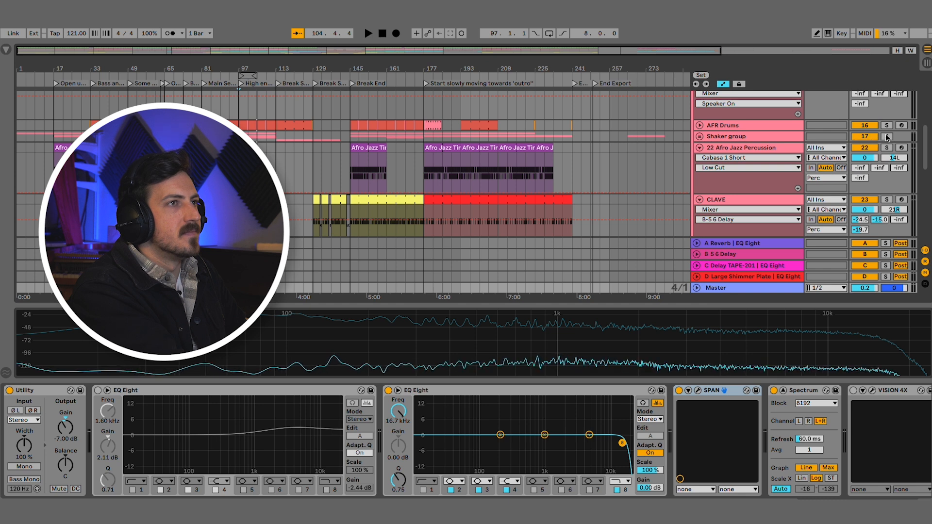
pyautogui.press('space')
pyautogui.click(742, 137)
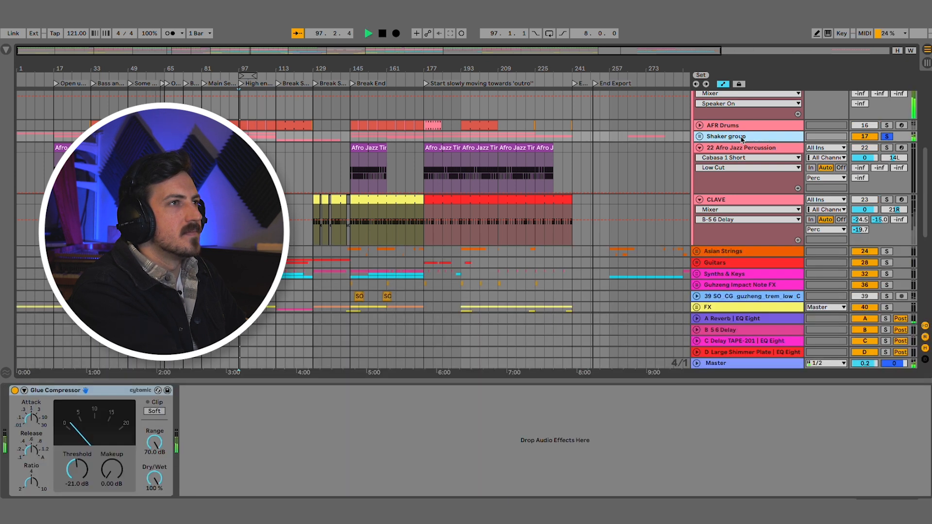
# - Unfold the Shaker group to inspect Shaker Loop 1's devices, and unsolo and fold the group after stopping playback
pyautogui.click(699, 137)
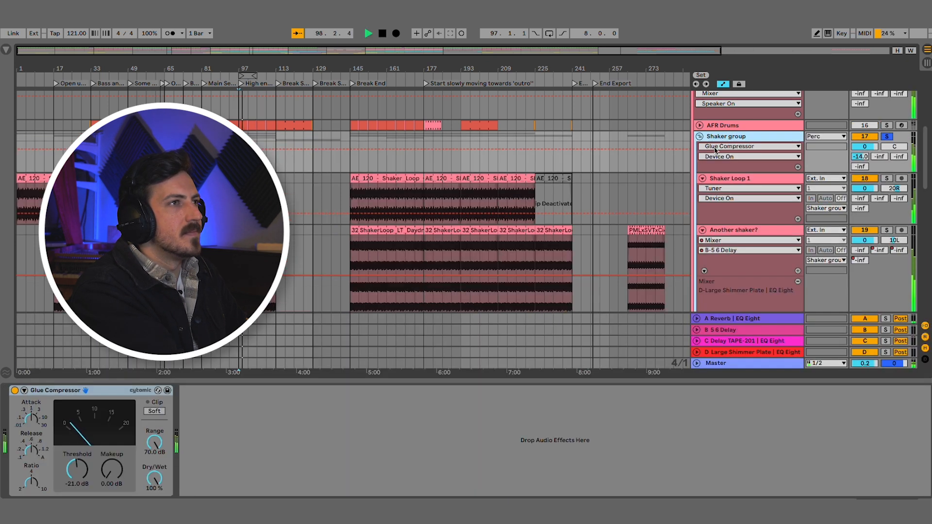
pyautogui.click(736, 181)
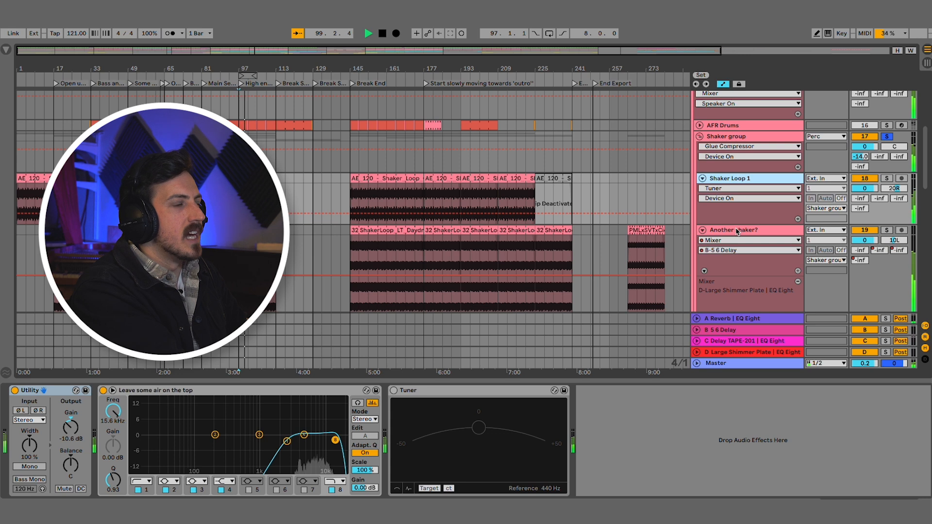
pyautogui.press('space')
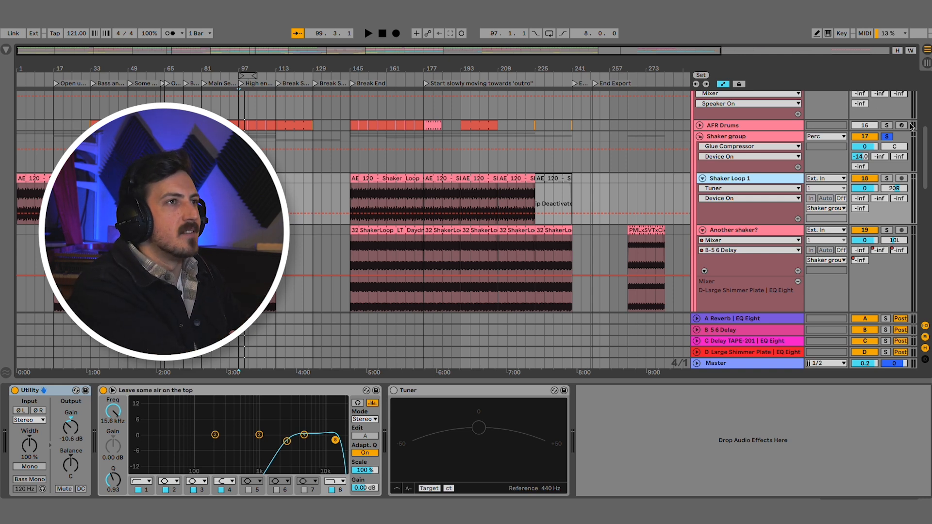
pyautogui.click(887, 137)
pyautogui.click(699, 137)
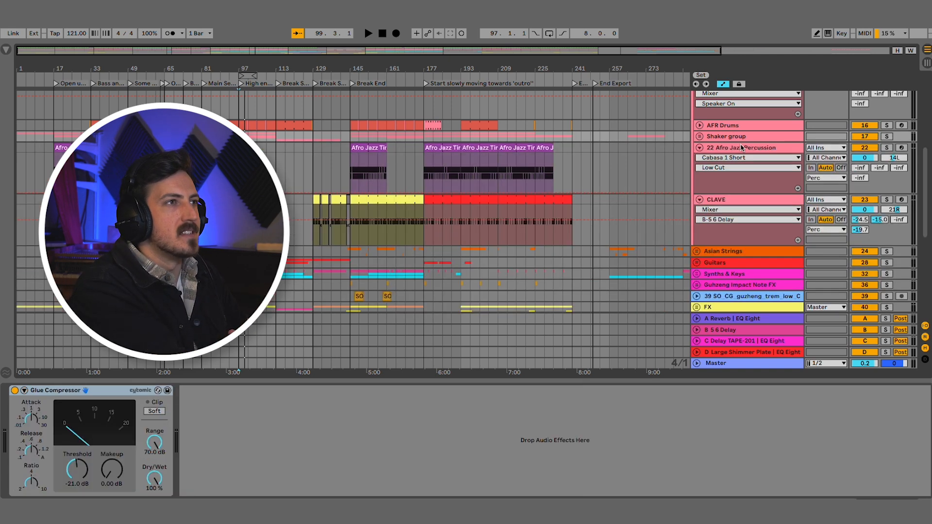
# - Unfold the Guitars group and inspect the device chains on the group and on Guitar Chords
pyautogui.scroll(-5, 699, 156)
pyautogui.click(698, 172)
pyautogui.click(727, 176)
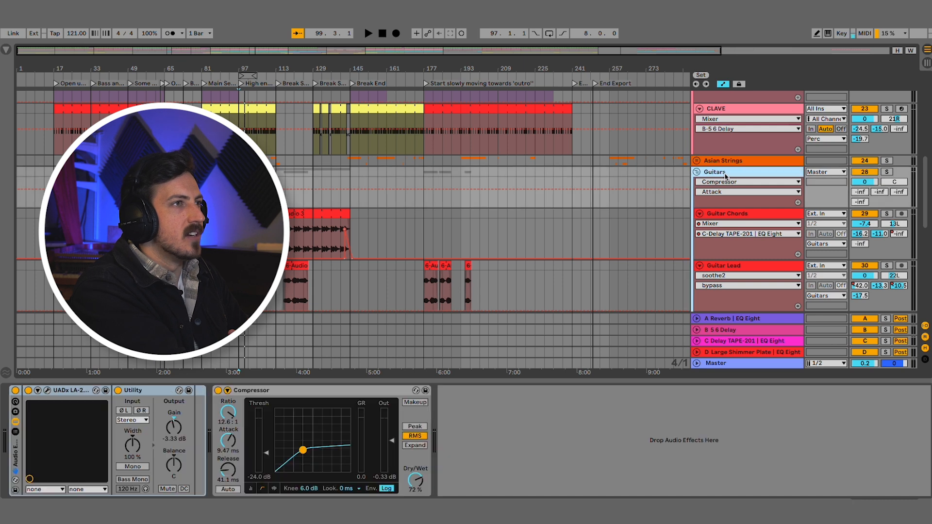
pyautogui.click(720, 216)
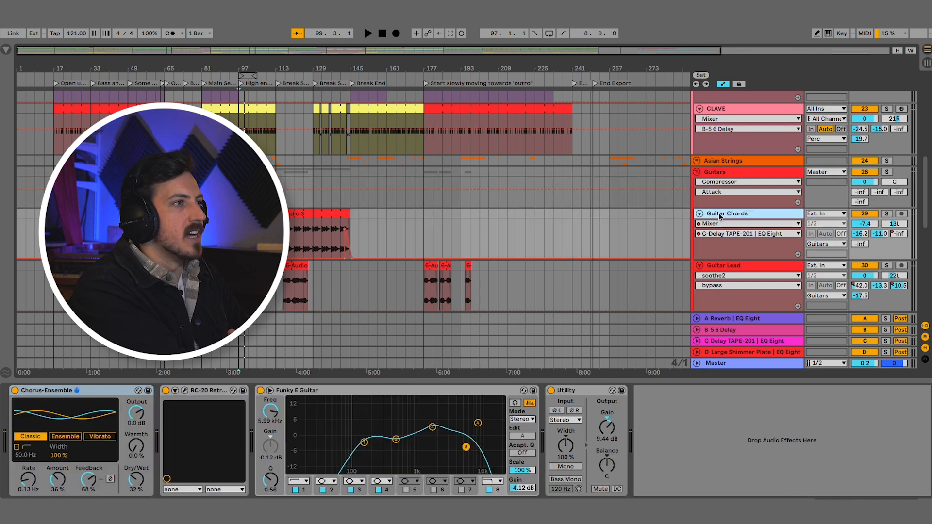
# - Inspect the device chains on the Guitar Lead track and the Asian Strings group
pyautogui.click(723, 269)
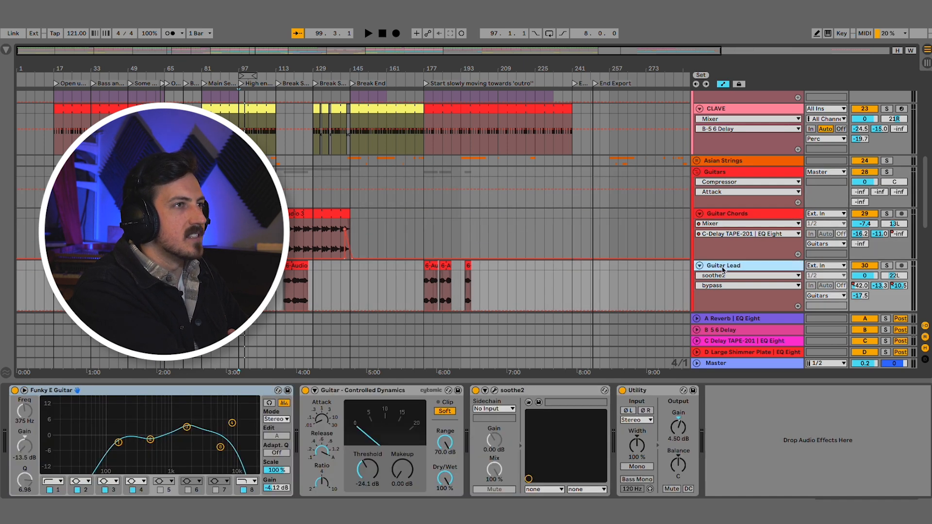
pyautogui.scroll(-5, 723, 271)
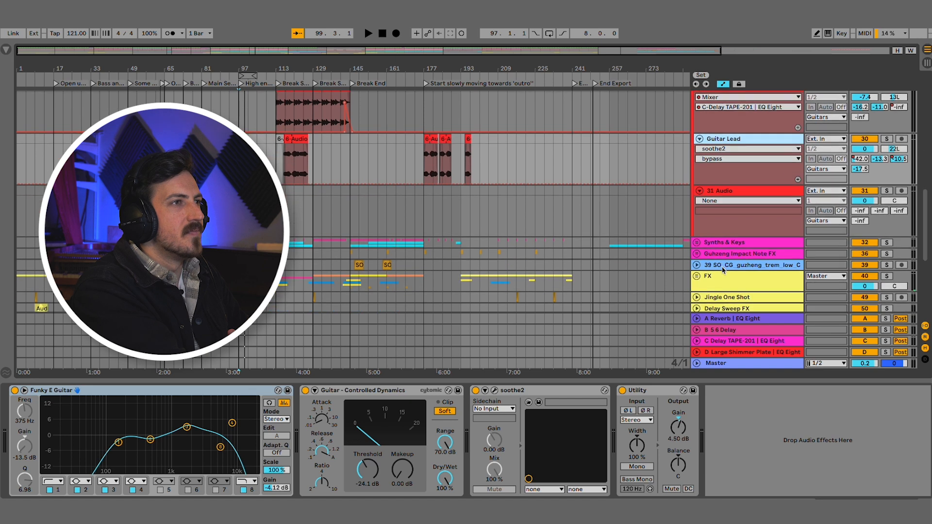
pyautogui.scroll(6, 727, 232)
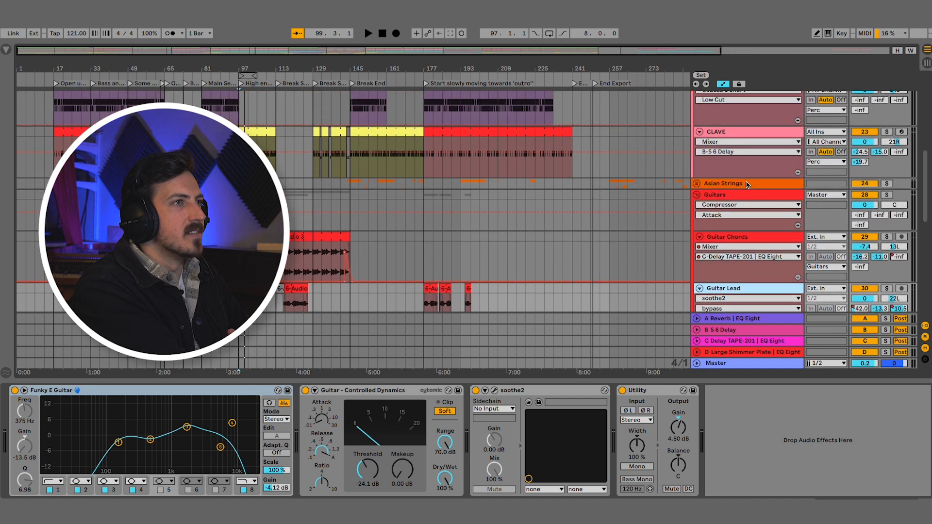
pyautogui.click(747, 185)
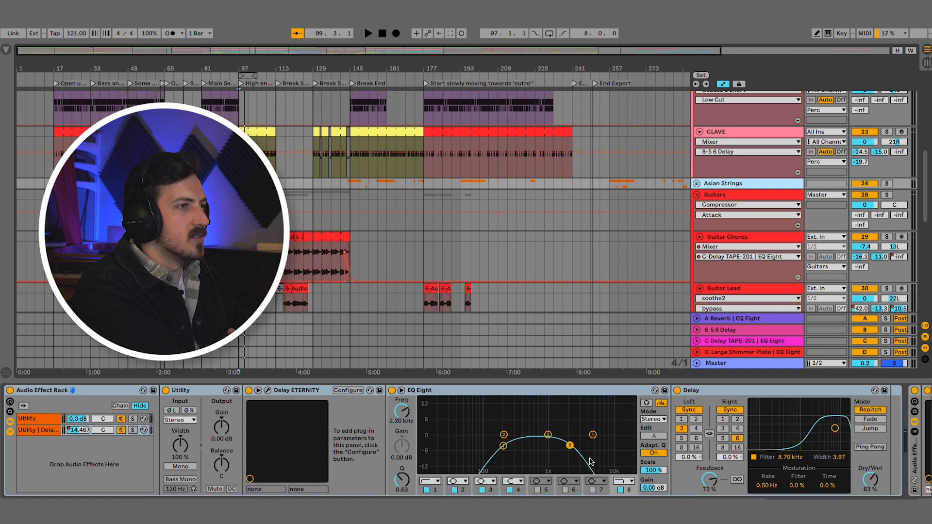
# - Unfold the Synths & Keys group and inspect Little Arp Artifacts' device chain
pyautogui.scroll(-7, 685, 238)
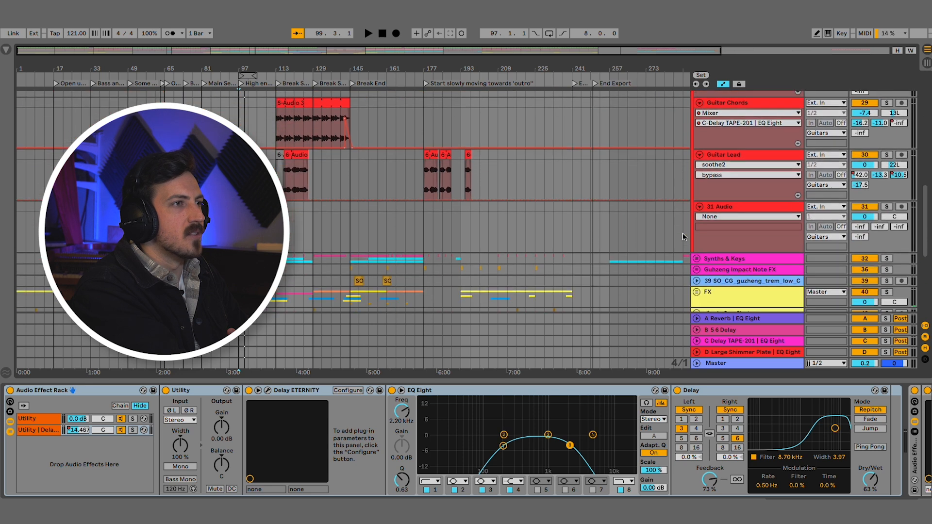
pyautogui.click(700, 208)
pyautogui.scroll(-1, 724, 212)
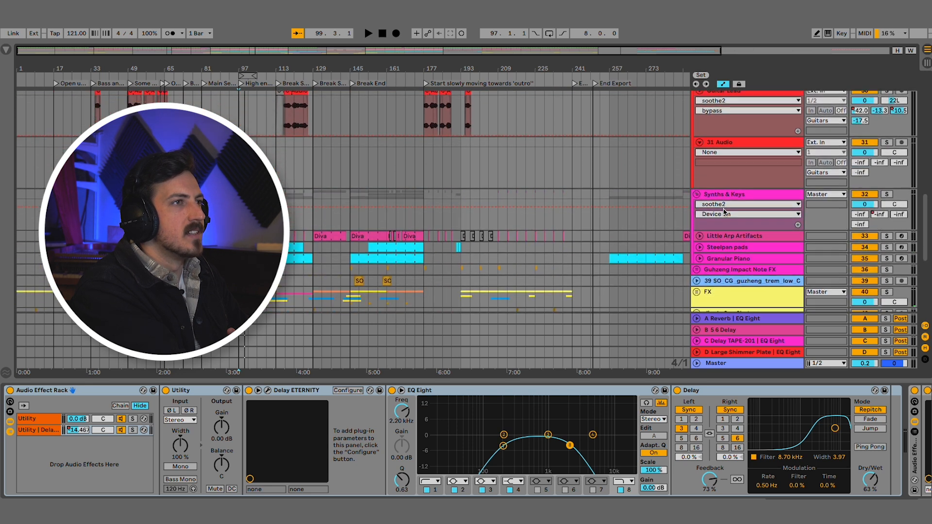
pyautogui.click(728, 227)
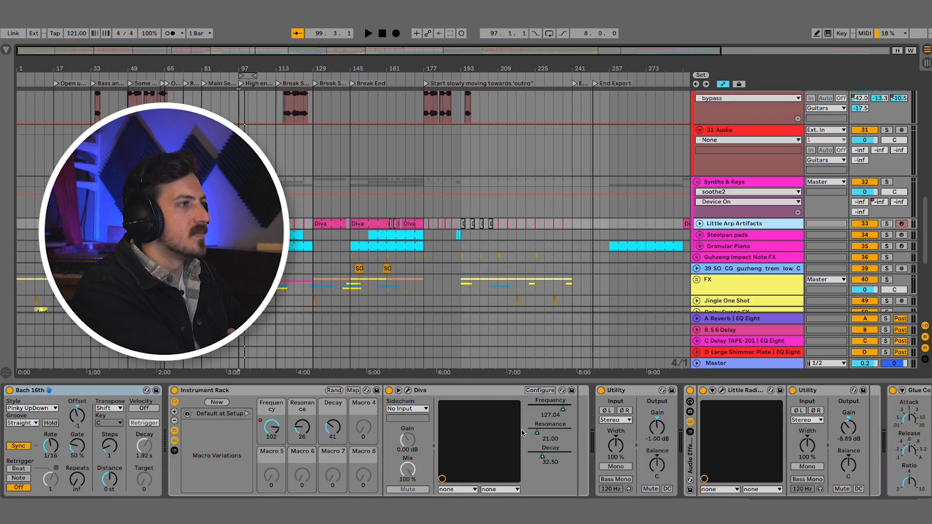
pyautogui.hscroll(10, 522, 432)
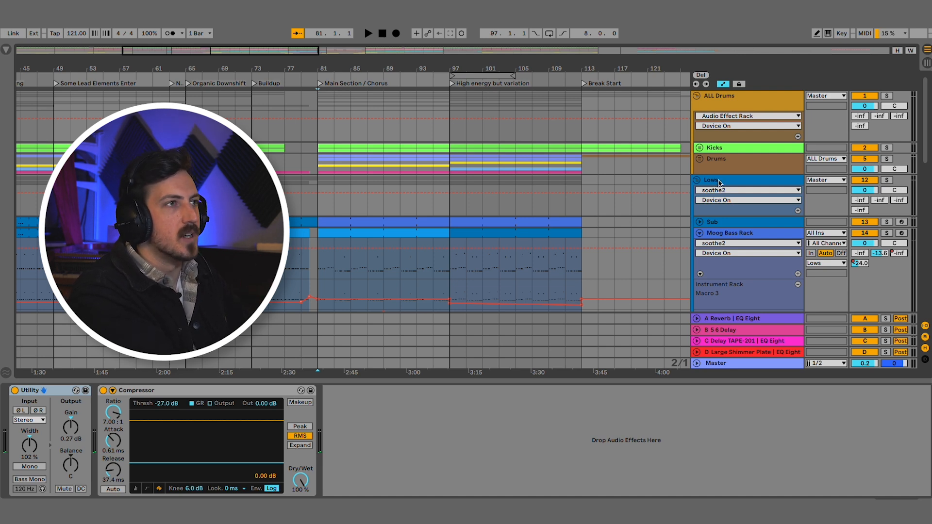
# - Show the Lows group's device chain and play from bar 97 to watch its two sidechain compressors and reach soothe2
pyautogui.click(718, 182)
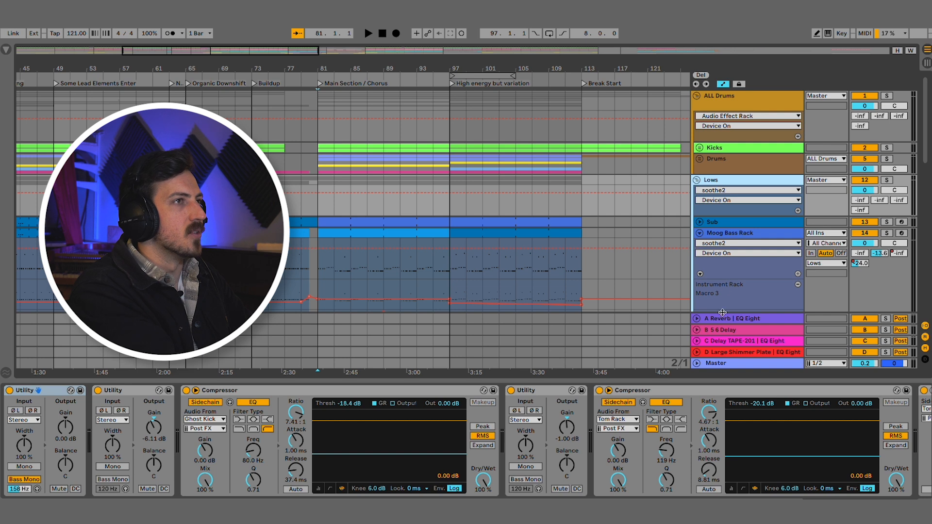
pyautogui.hscroll(1, 381, 453)
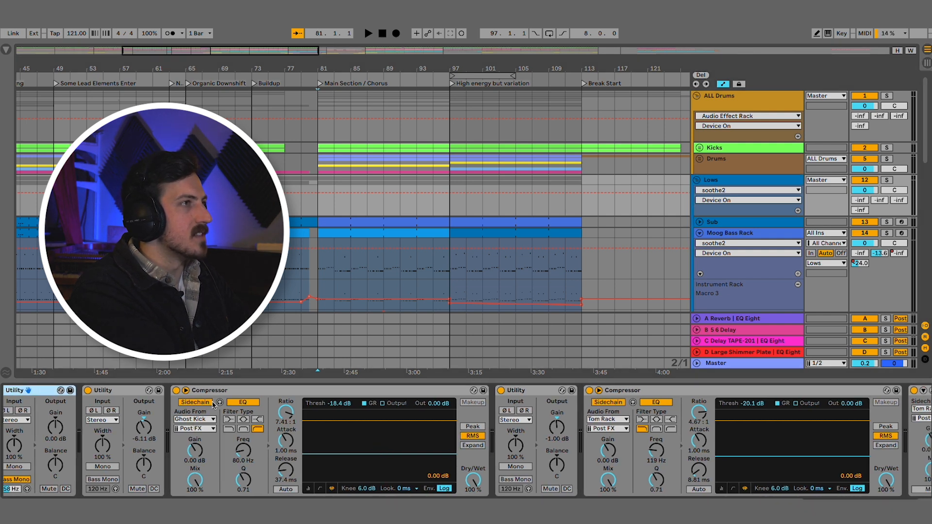
pyautogui.click(468, 214)
pyautogui.press('space')
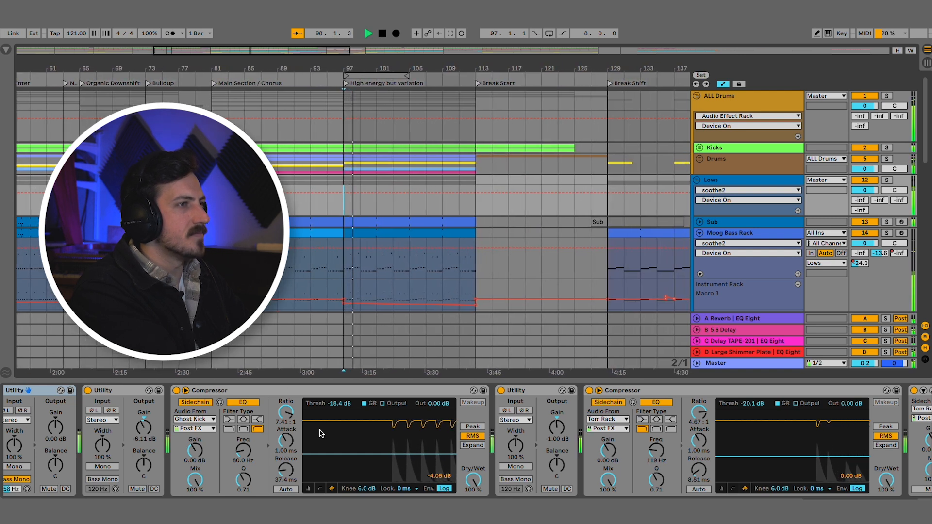
pyautogui.hscroll(5, 321, 434)
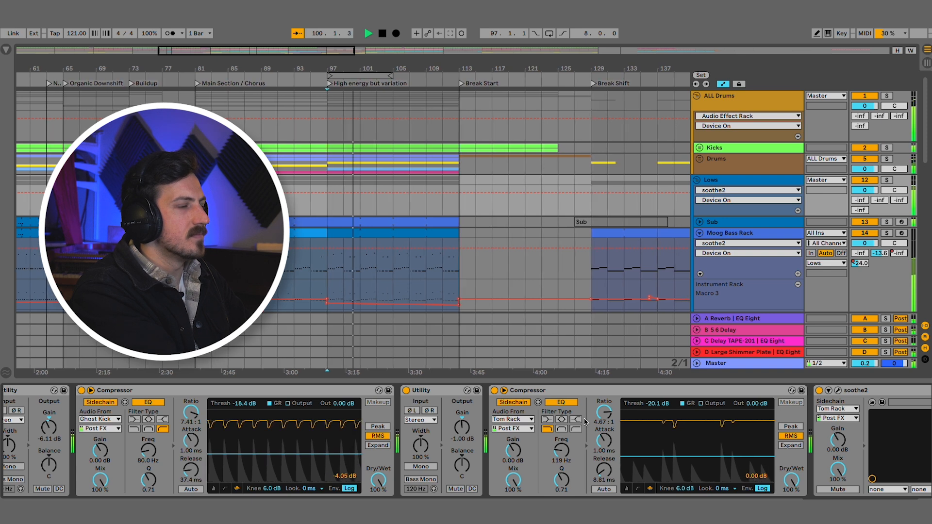
pyautogui.hscroll(4, 321, 434)
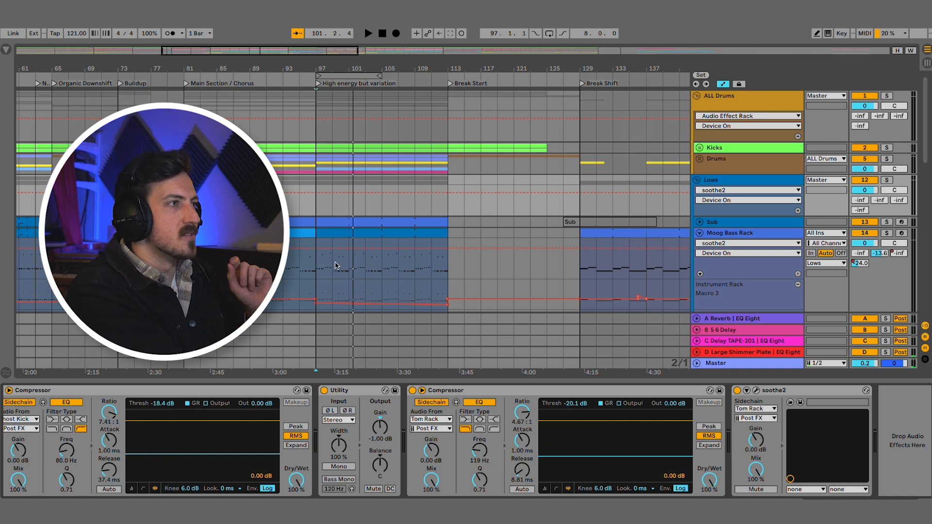
# - Play the Moog Bass Rack from bar 97 with its device chain shown, and stop playback
pyautogui.click(317, 262)
pyautogui.press('space')
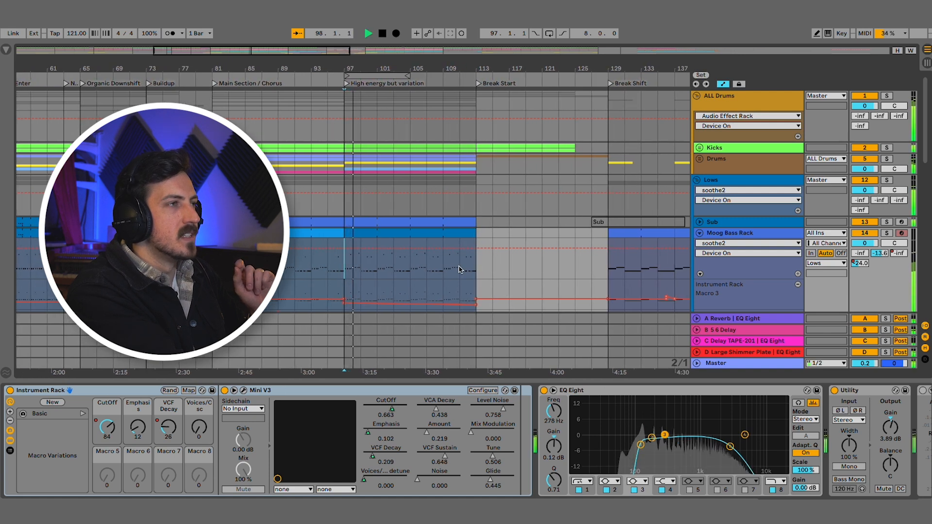
pyautogui.press('space')
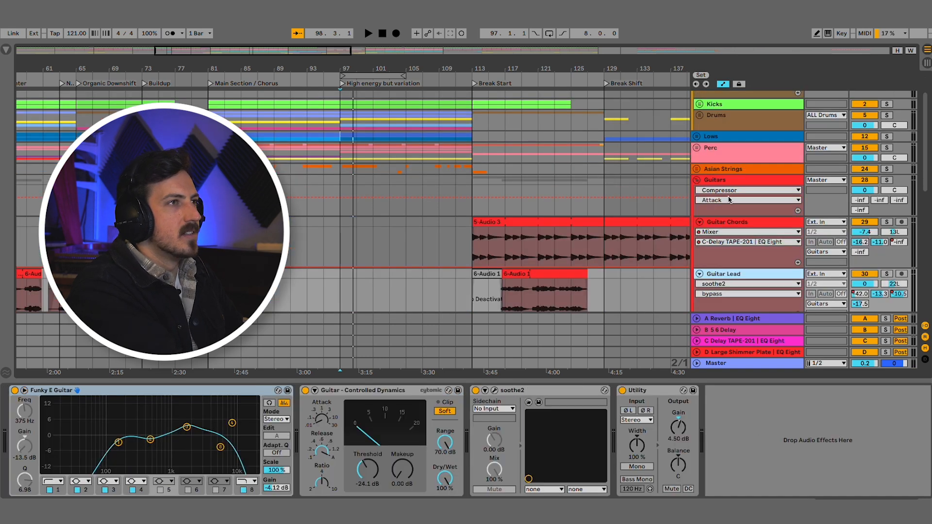
# - Review the Guitars group's device chain and bring up Guitar Lead's devices at its clip near bar 117
pyautogui.click(727, 181)
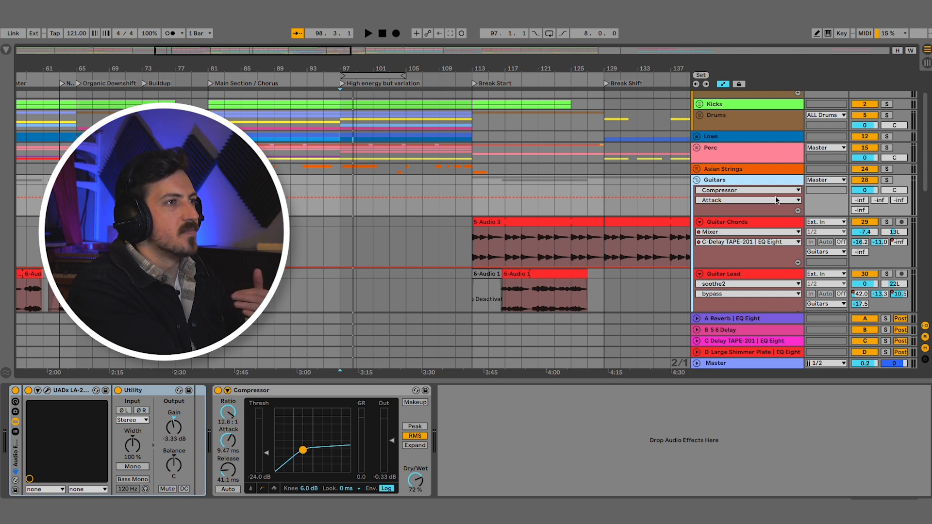
pyautogui.hotkey('ctrl', 't')
pyautogui.click(505, 237)
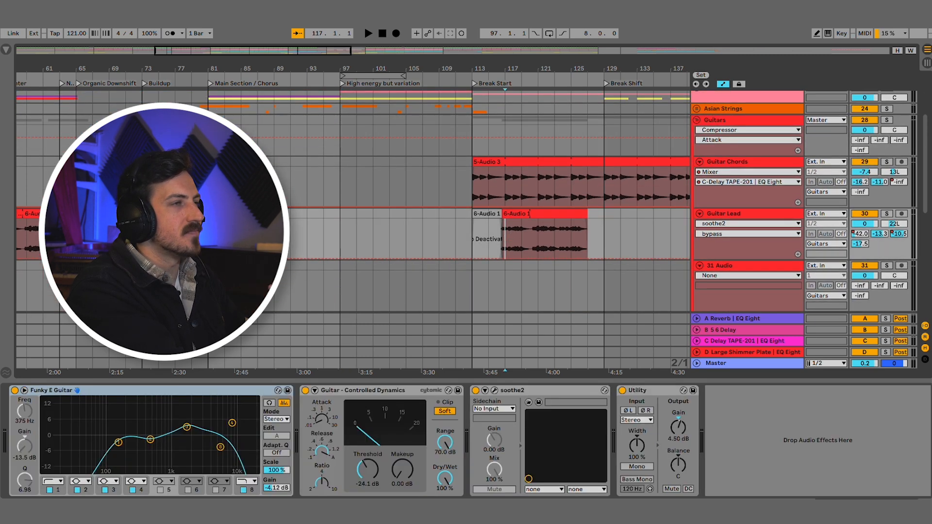
pyautogui.scroll(5, 505, 237)
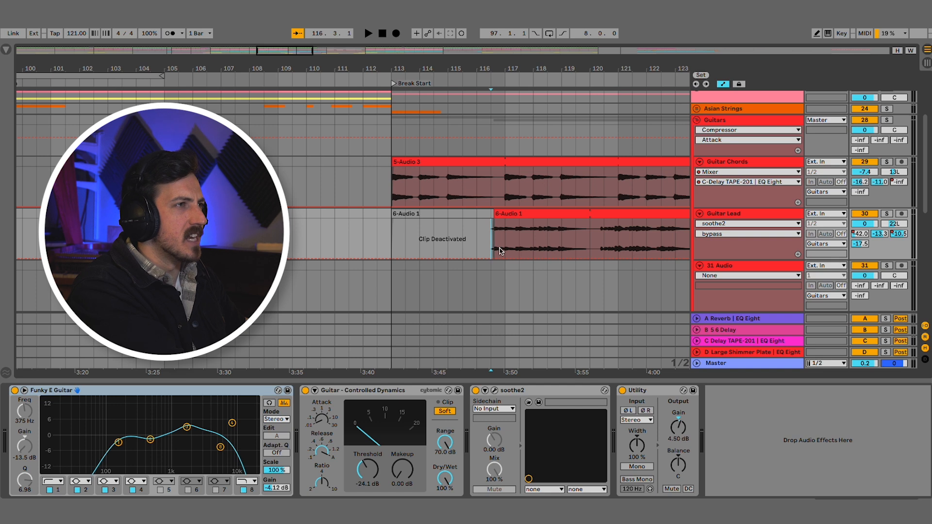
# - Solo Guitar Lead and play its clip from bar 120 while watching the EQ and Controlled Dynamics, stopping playback when done
pyautogui.click(888, 214)
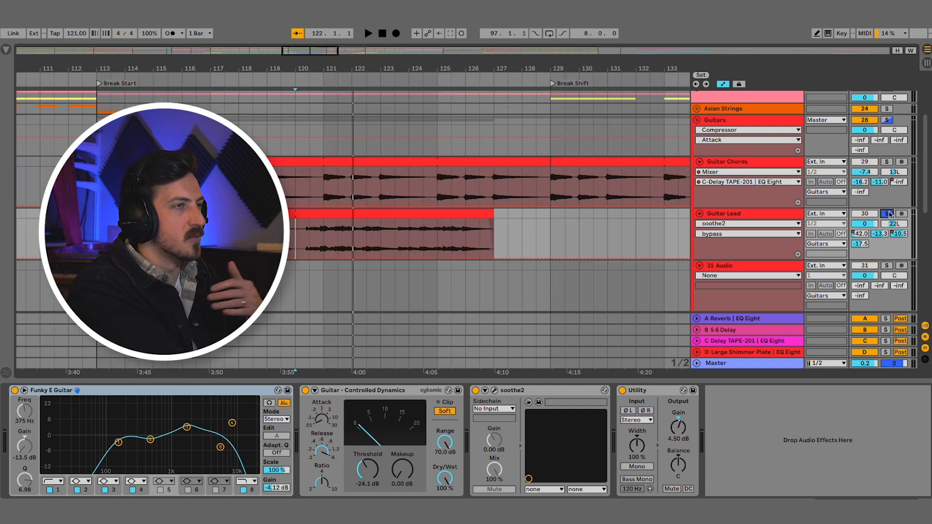
pyautogui.press('space')
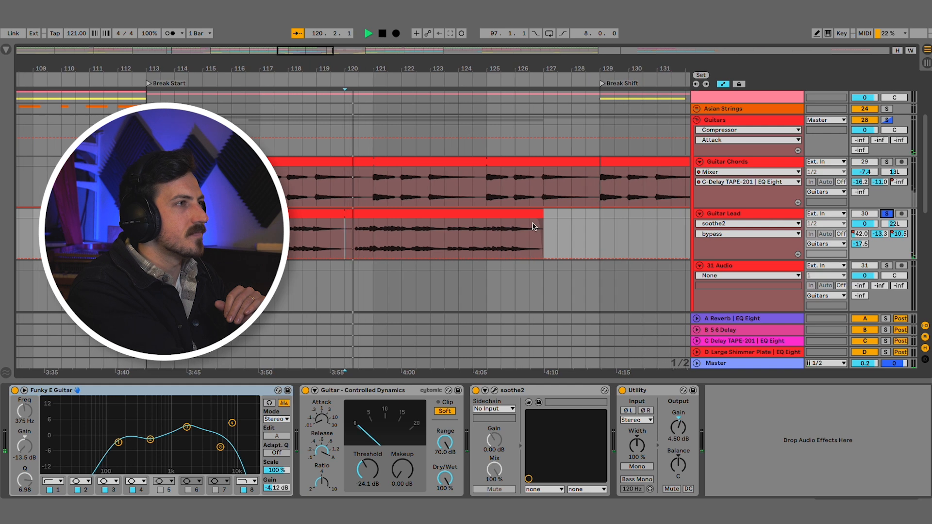
pyautogui.scroll(8, 378, 246)
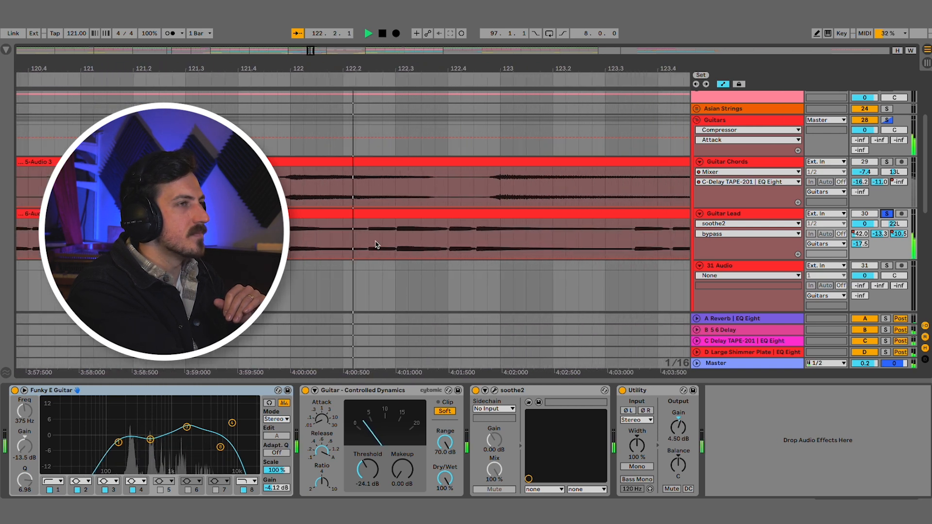
pyautogui.scroll(-4, 378, 245)
pyautogui.scroll(-4, 377, 245)
pyautogui.press('space')
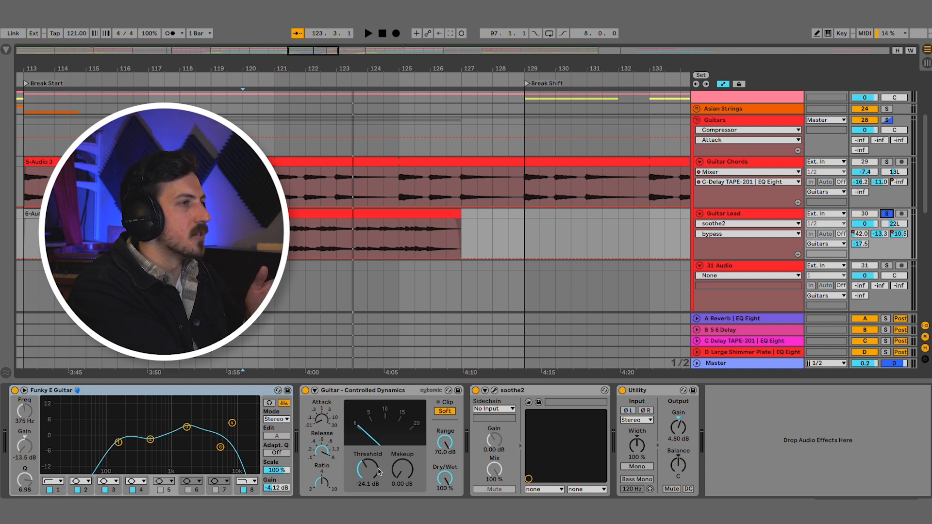
pyautogui.press('space')
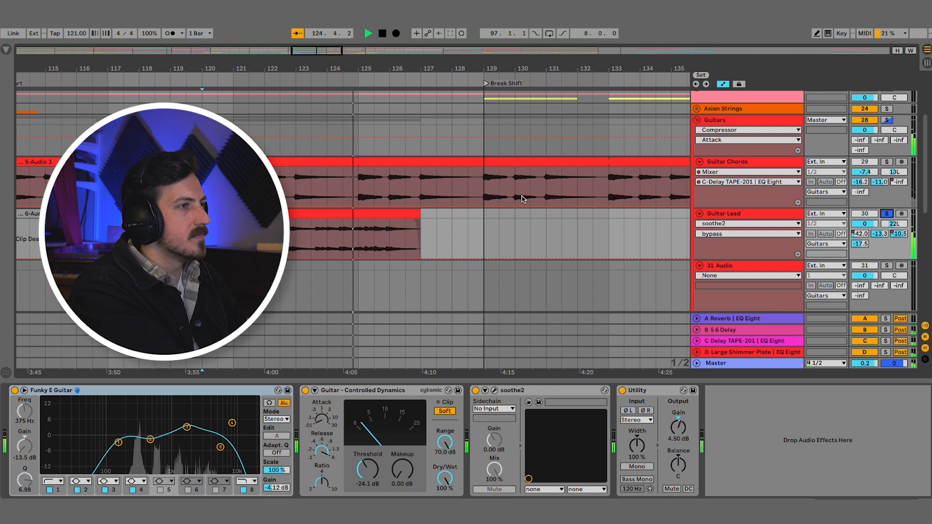
pyautogui.press('space')
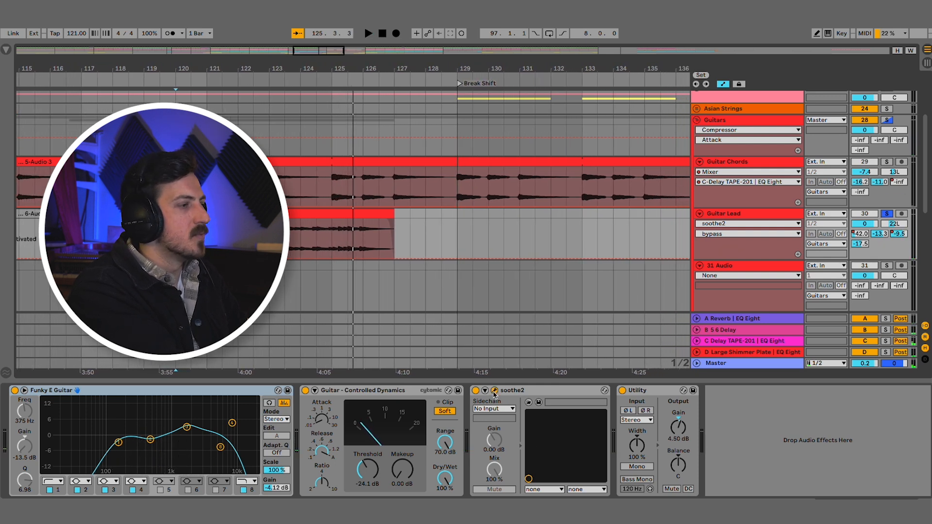
# - Open soothe2 on Guitar Lead and compare the sound with the device off and on during playback
pyautogui.moveTo(524, 499); pyautogui.dragTo(464, 115)
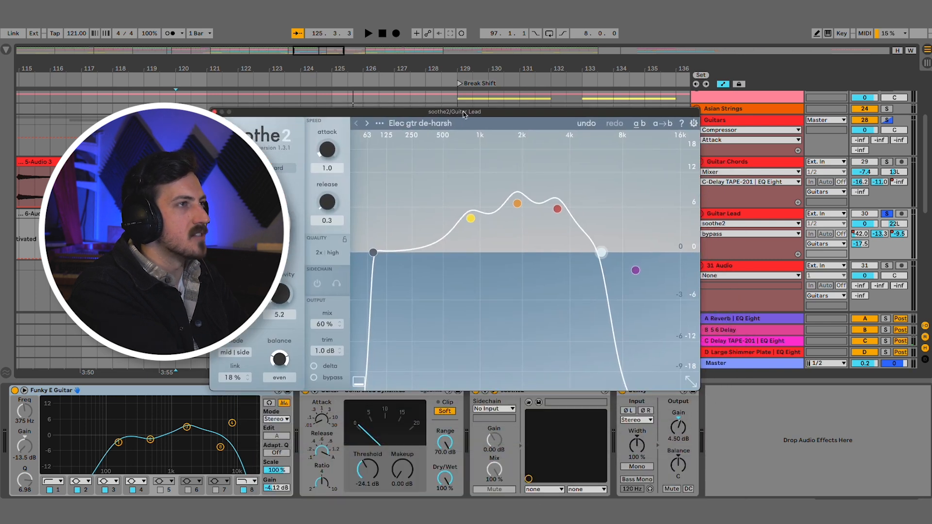
pyautogui.press('space')
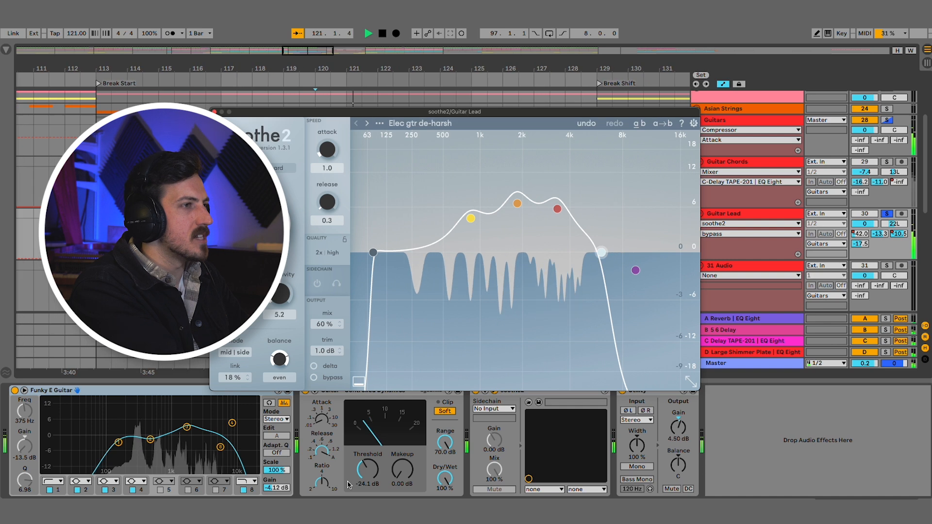
pyautogui.moveTo(457, 112); pyautogui.dragTo(460, 66)
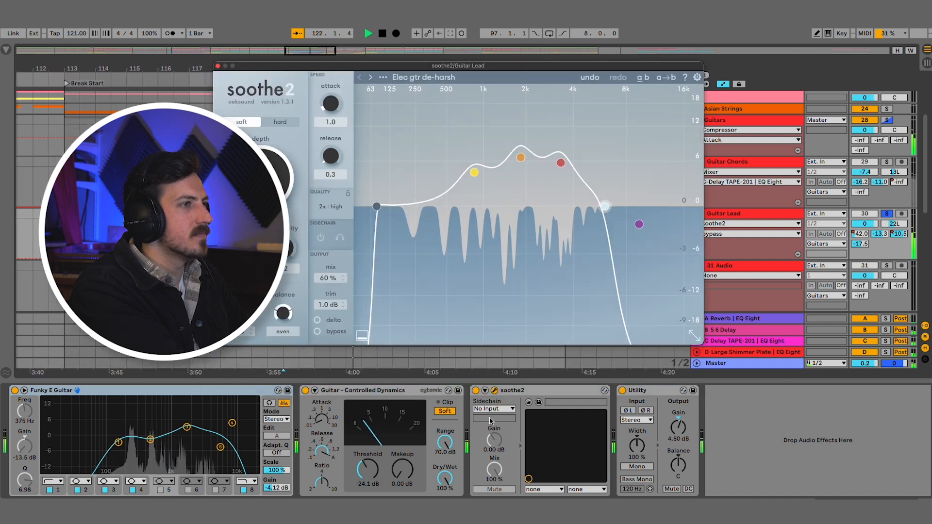
pyautogui.click(476, 390)
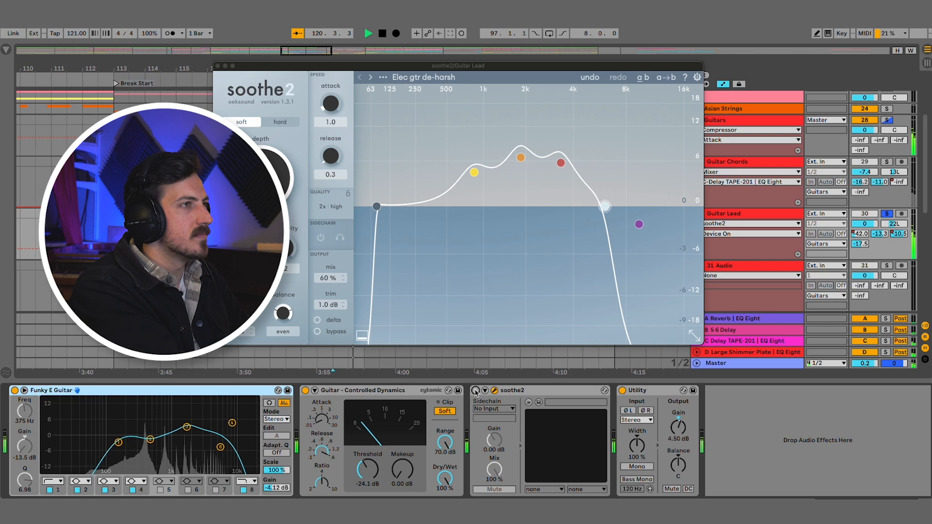
pyautogui.click(476, 391)
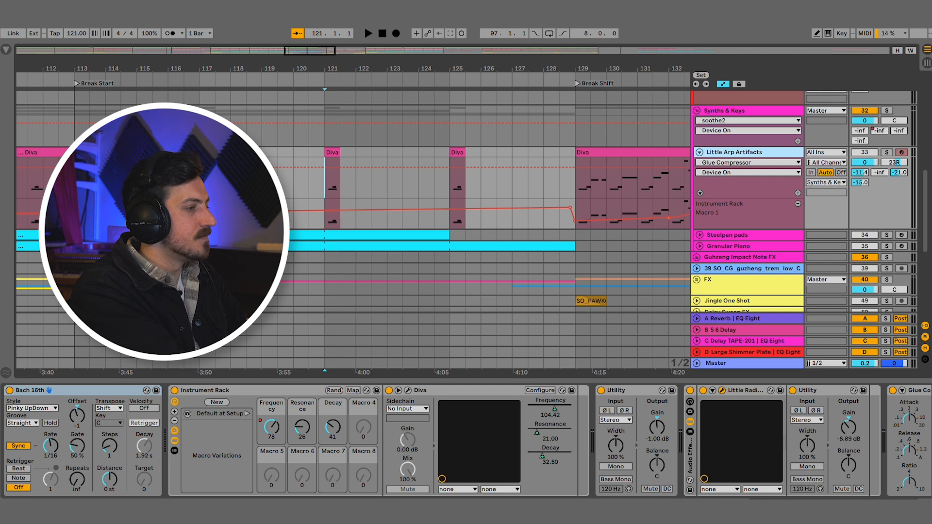
# - Open the Little Radiator plug-in on Little Arp Artifacts to view its settings, and close it
pyautogui.click(722, 390)
pyautogui.moveTo(425, 377); pyautogui.dragTo(433, 167)
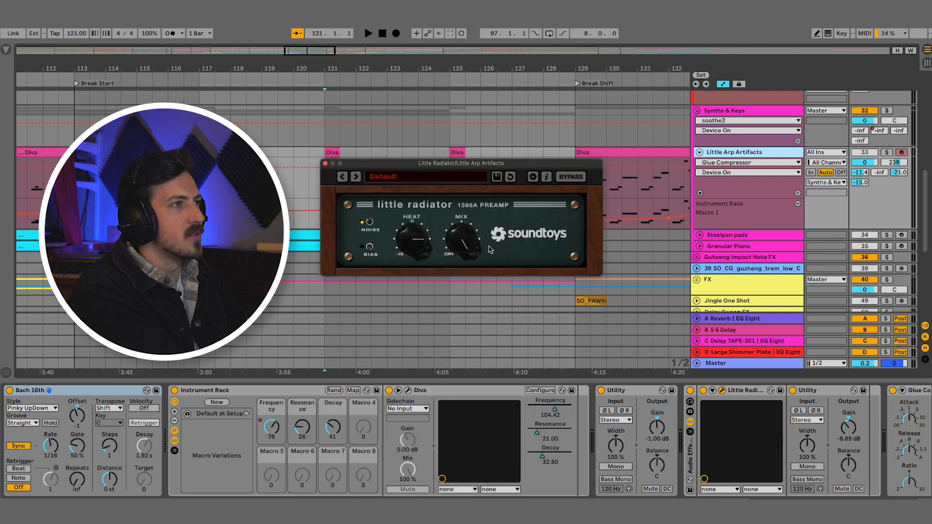
pyautogui.click(325, 165)
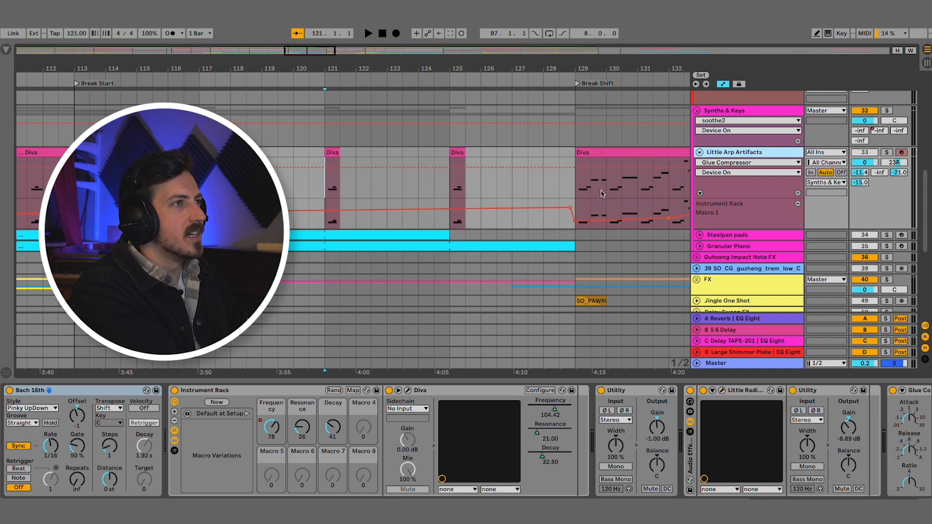
# - Solo Little Arp Artifacts and play it from bar 129 at the Break Shift
pyautogui.click(576, 190)
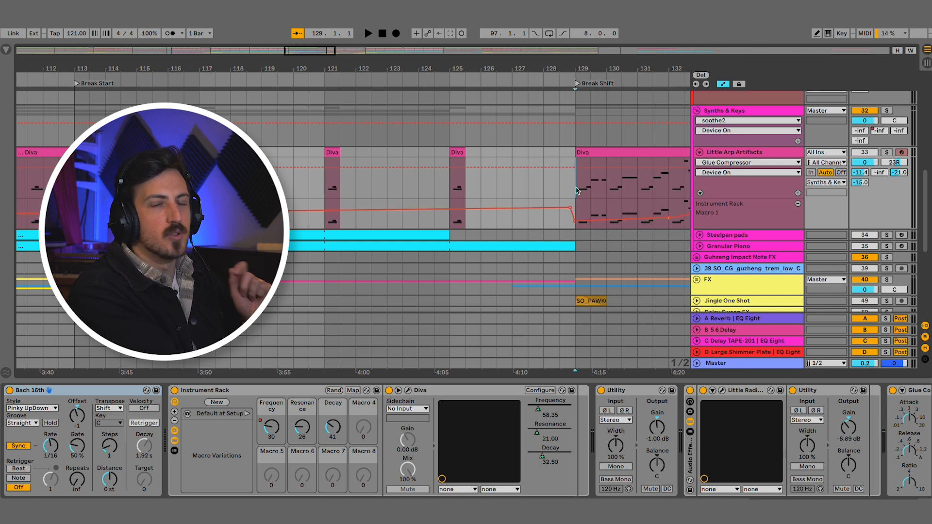
pyautogui.hscroll(3, 576, 191)
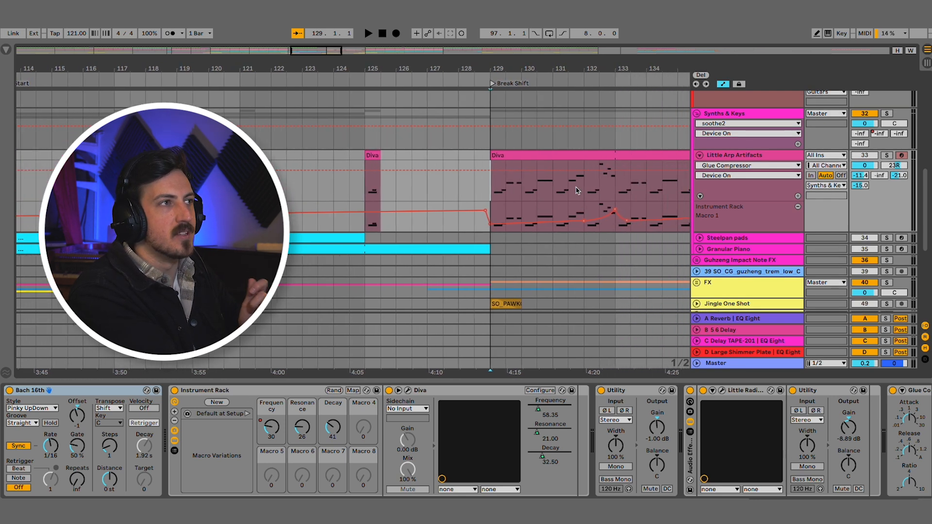
pyautogui.press('space')
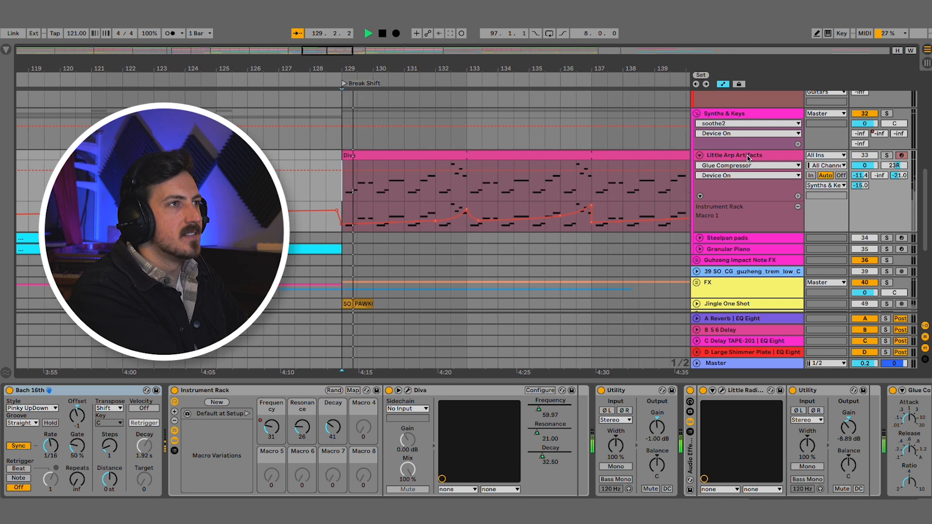
pyautogui.click(748, 156)
pyautogui.click(886, 157)
pyautogui.press('space')
pyautogui.press('space')
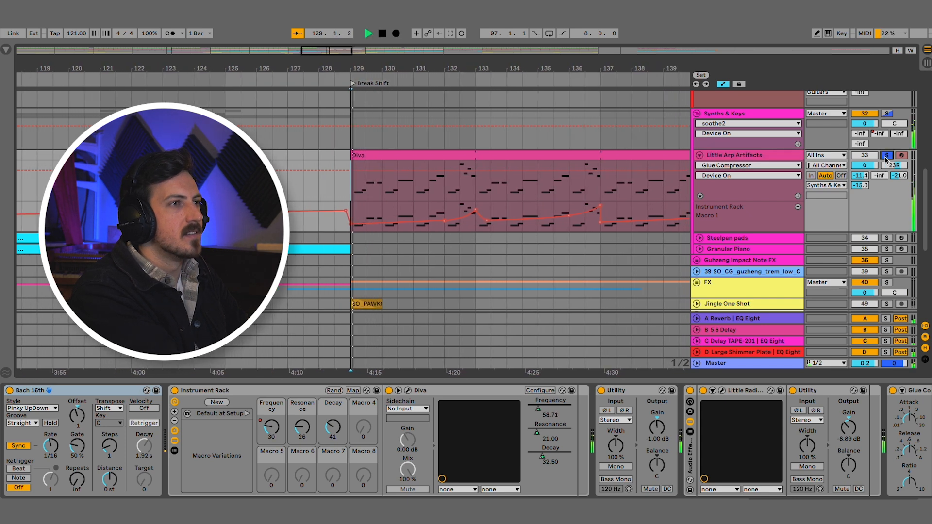
# - Compare Little Arp Artifacts with its Audio Effect Rack switched off and back on during playback, and stop playback
pyautogui.click(690, 391)
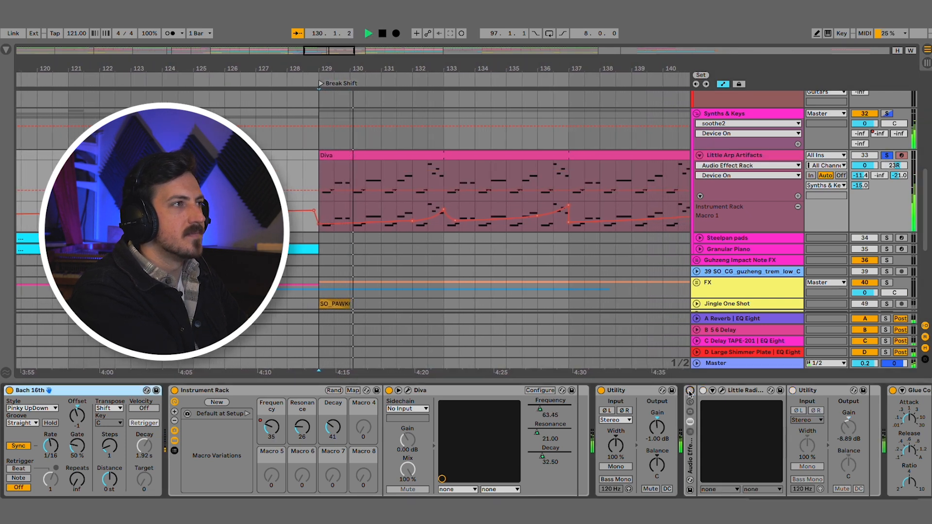
pyautogui.click(690, 391)
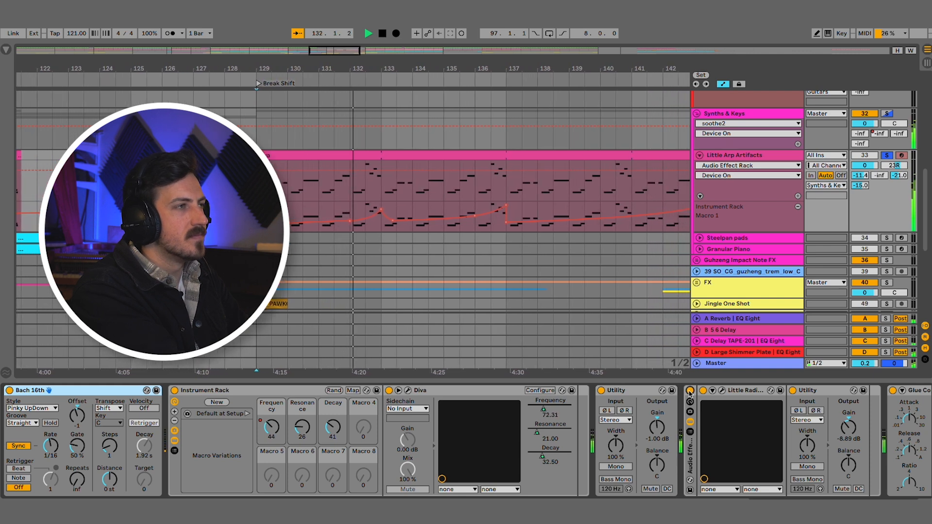
pyautogui.press('space')
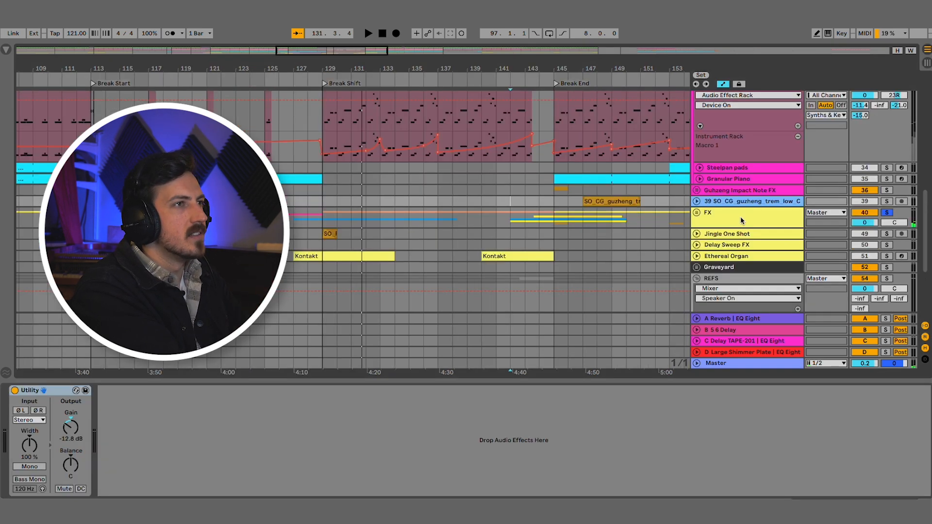
# - Select the FX group to view its Utility and Compressor devices, and audition the soloed group around the Break End section
pyautogui.click(743, 219)
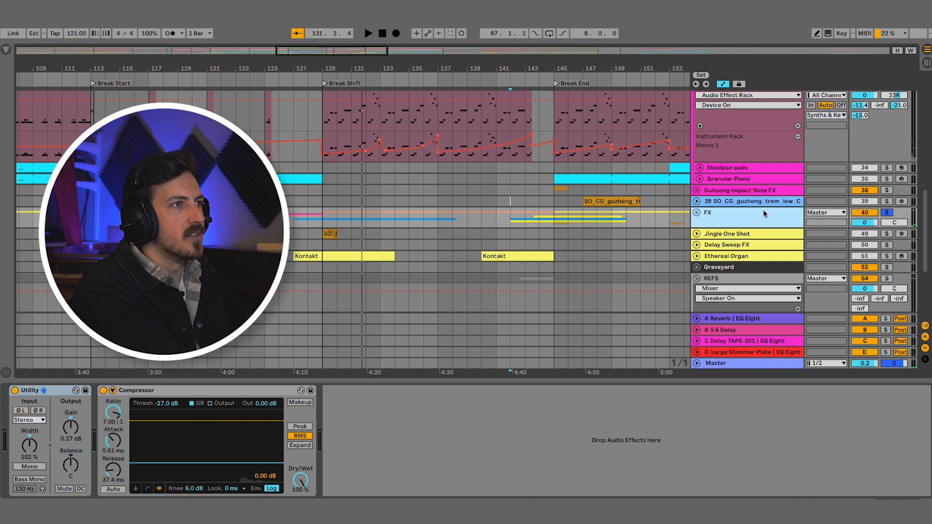
pyautogui.press('space')
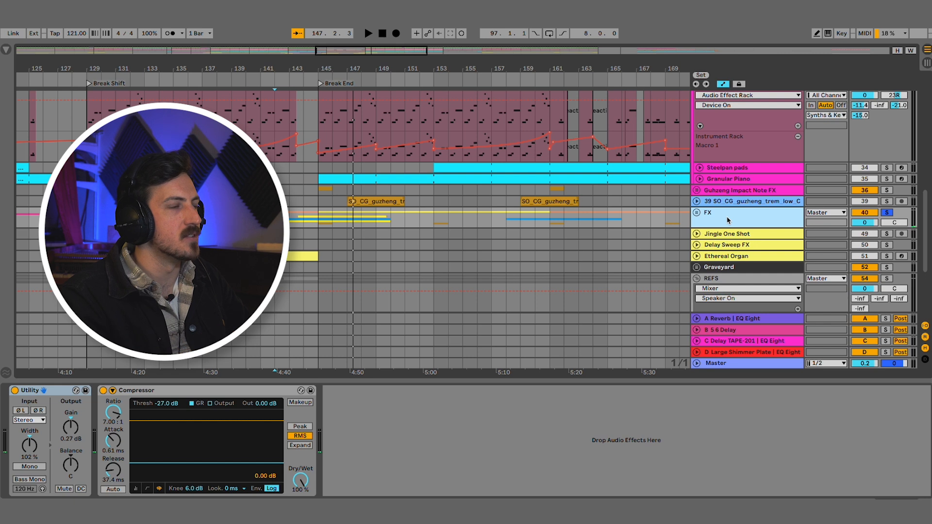
pyautogui.scroll(3, 348, 216)
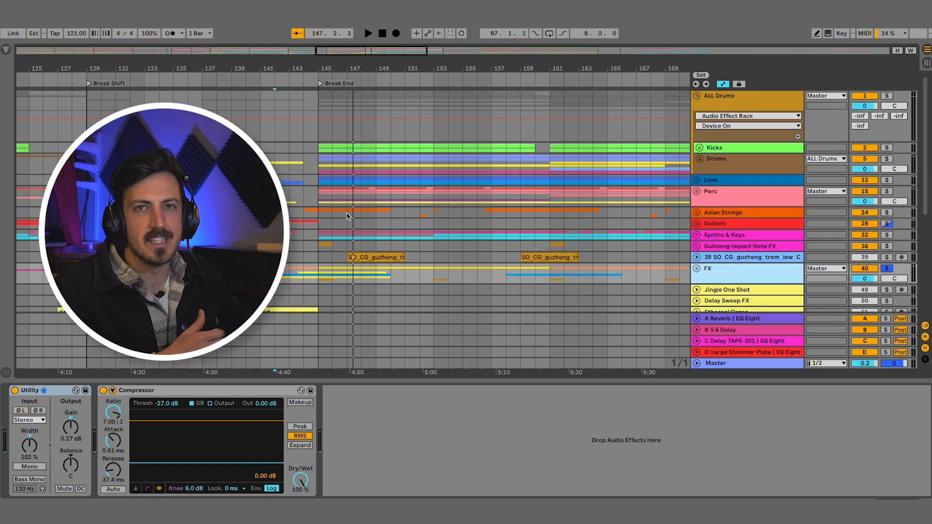